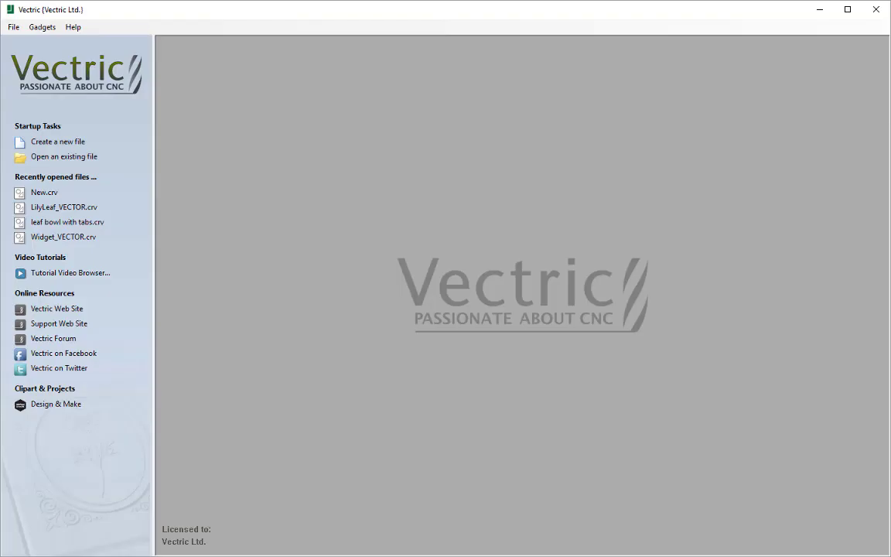
Create a new single-sided job 9 inches wide, 9 inches high and 0.375 inches thick
left_click(71, 142)
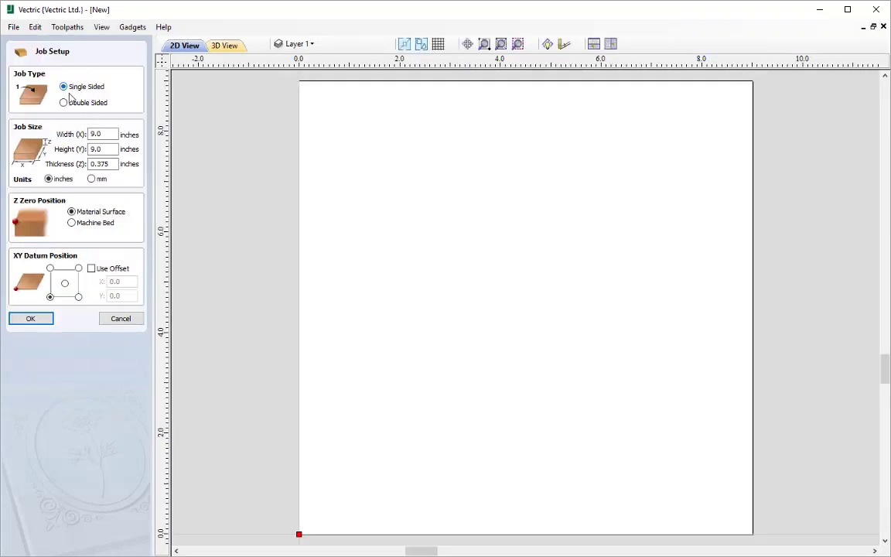
double_click(113, 134)
type("9")
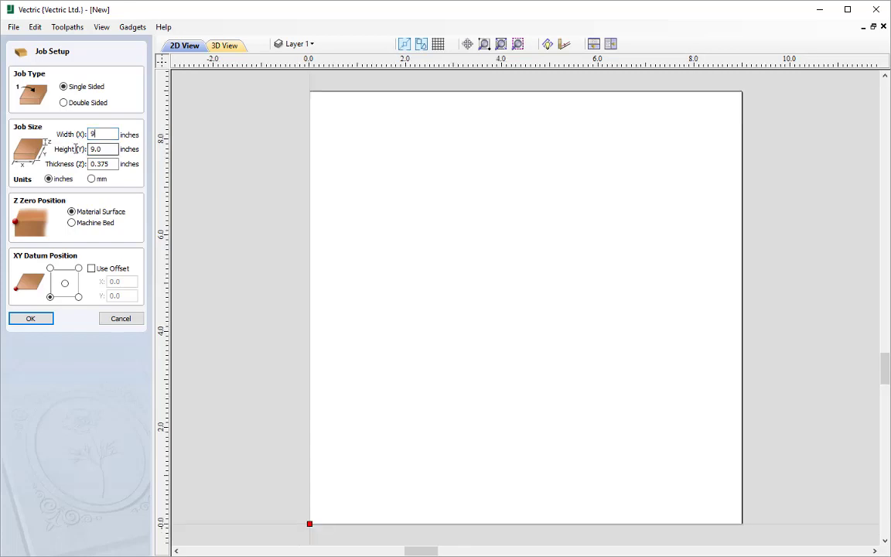
double_click(112, 149)
type("9")
double_click(115, 164)
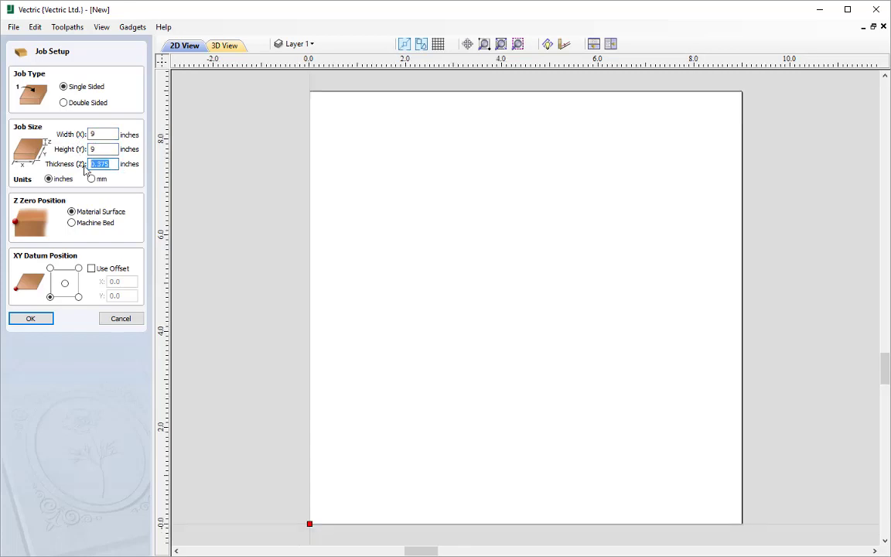
type("0.375")
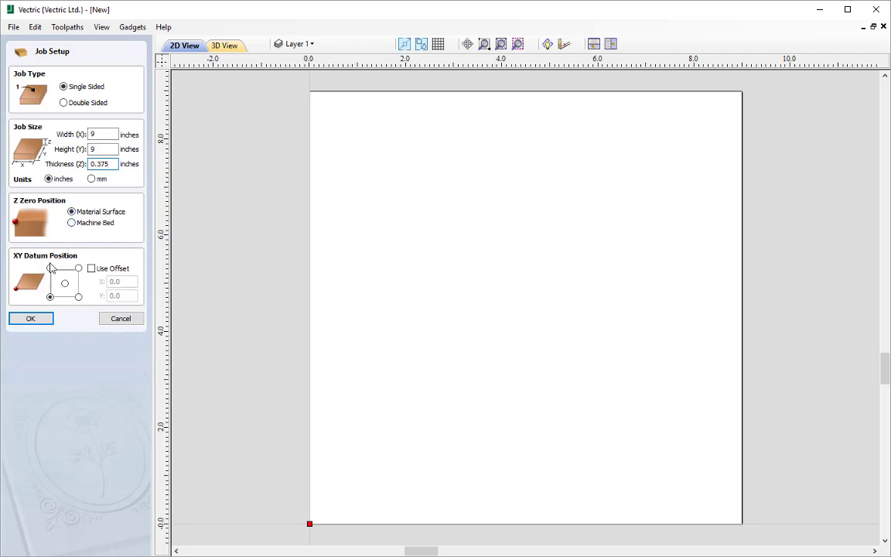
left_click(42, 318)
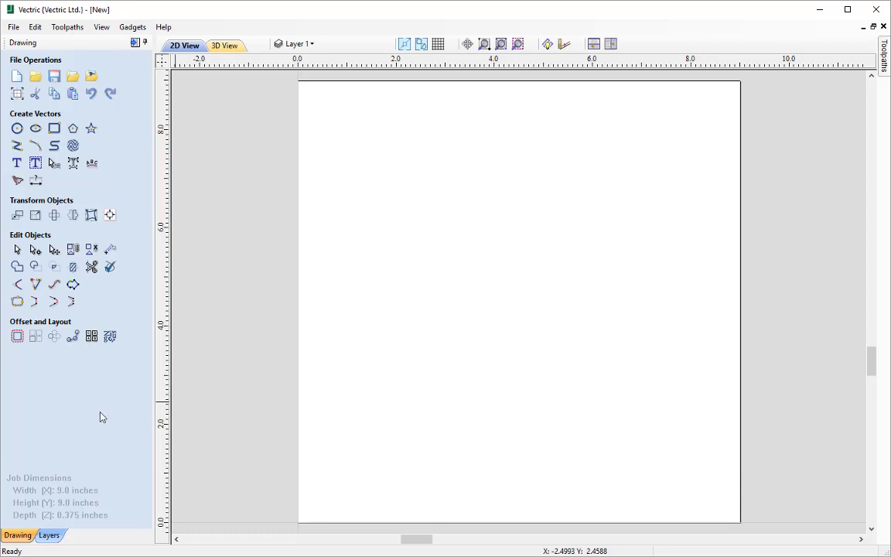
Examine the Snapping Options, including the Smart Snapping switch and the snapping radius
left_click(422, 48)
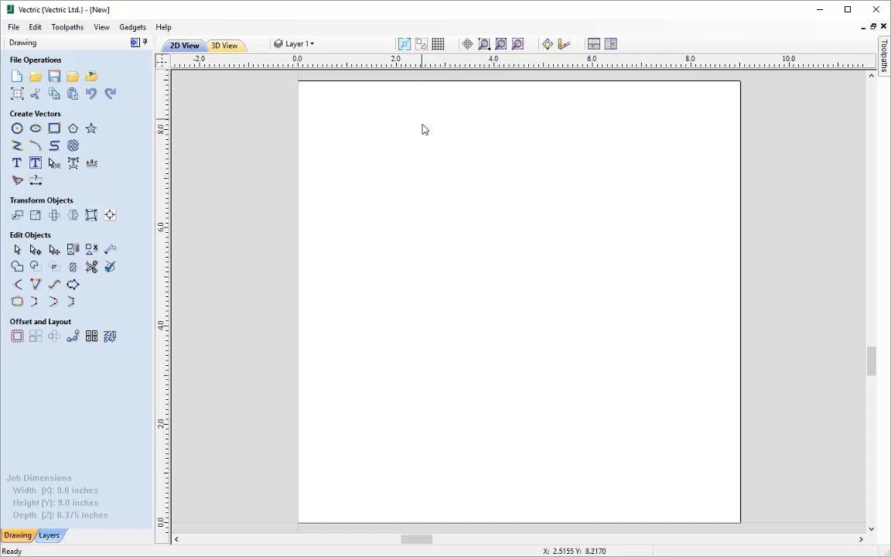
left_click(424, 49)
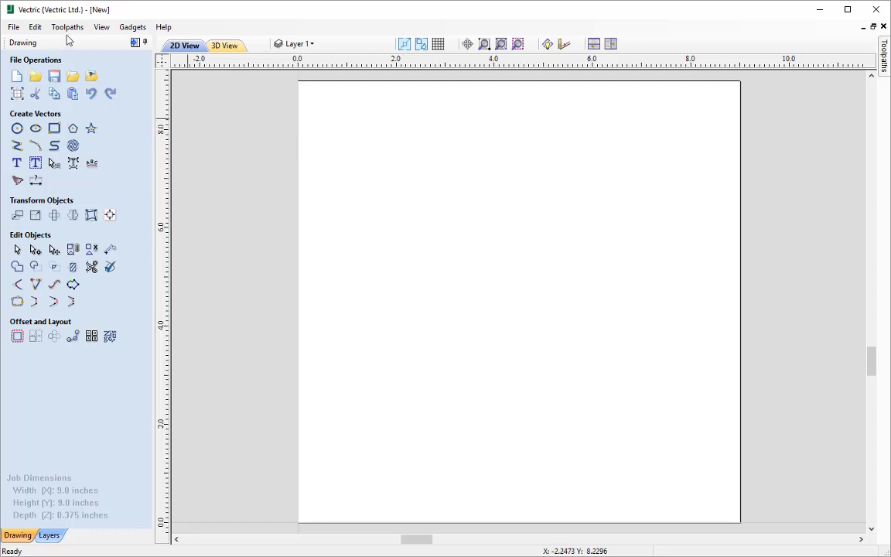
left_click(34, 27)
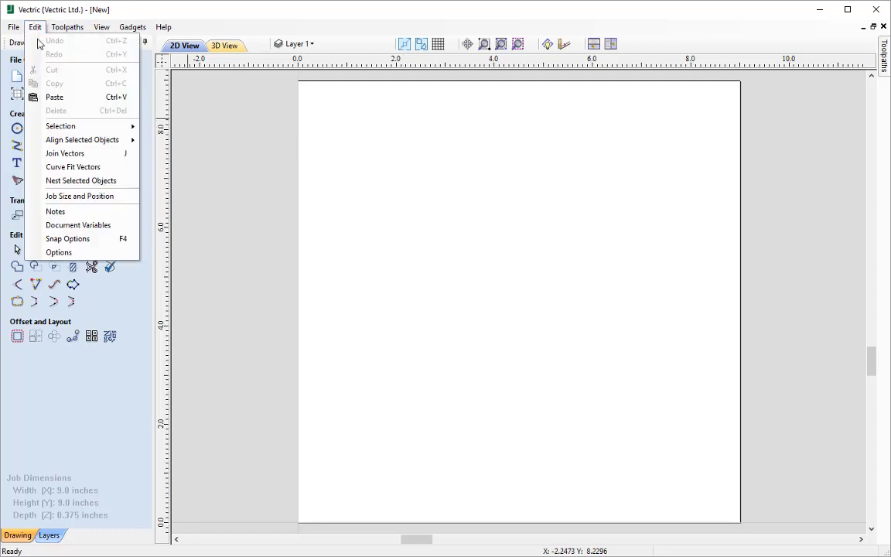
left_click(68, 239)
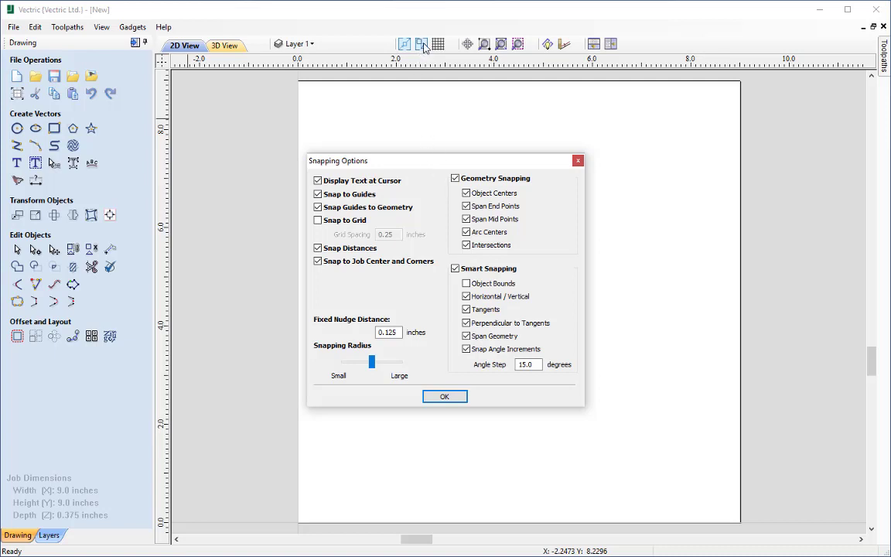
left_click(456, 268)
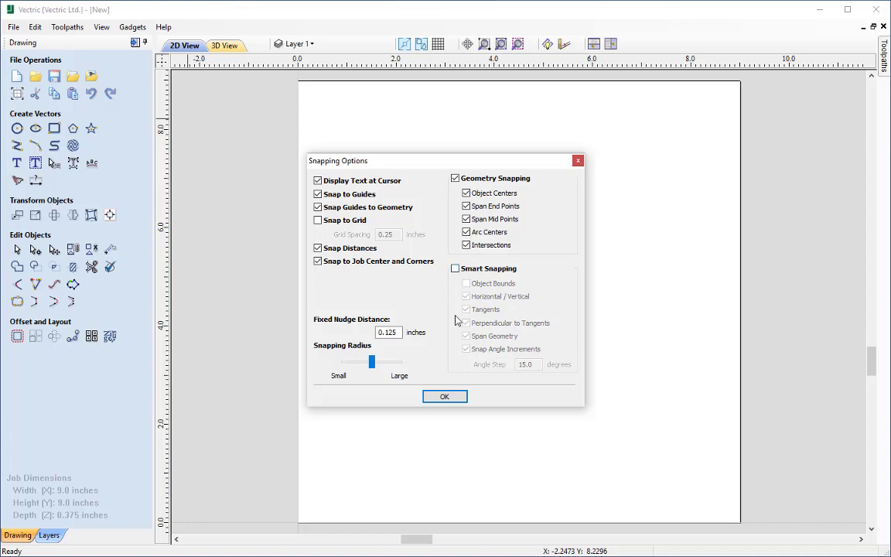
left_click(457, 270)
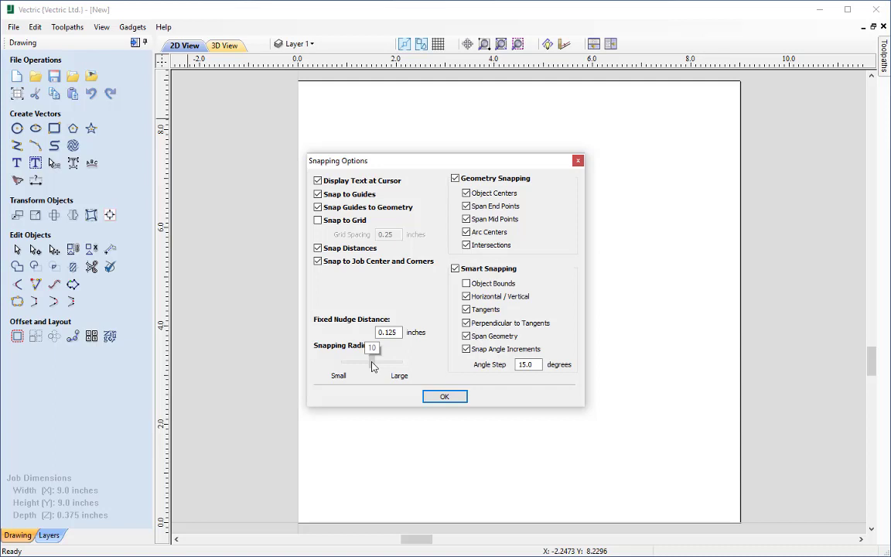
mouse_move(372, 366)
left_mouse_down()
mouse_move(381, 361)
mouse_move(372, 360)
left_mouse_up()
left_click(577, 161)
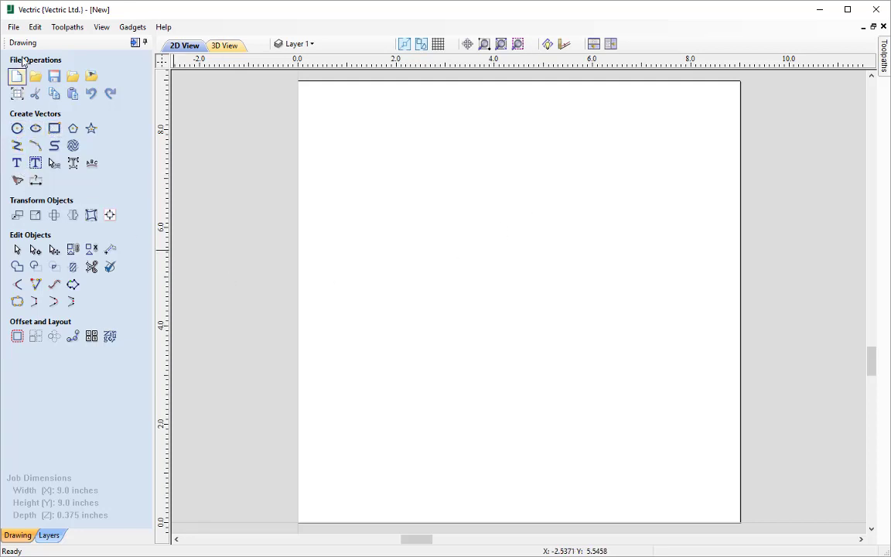
Start a polyline at X 4.5, Y 8
left_click(18, 149)
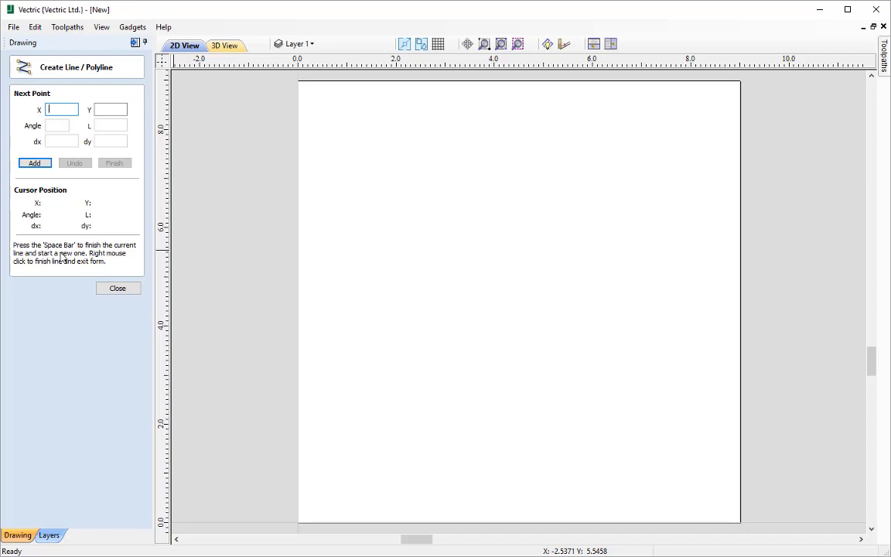
type("4.5")
key("Tab")
type("8")
left_click(38, 165)
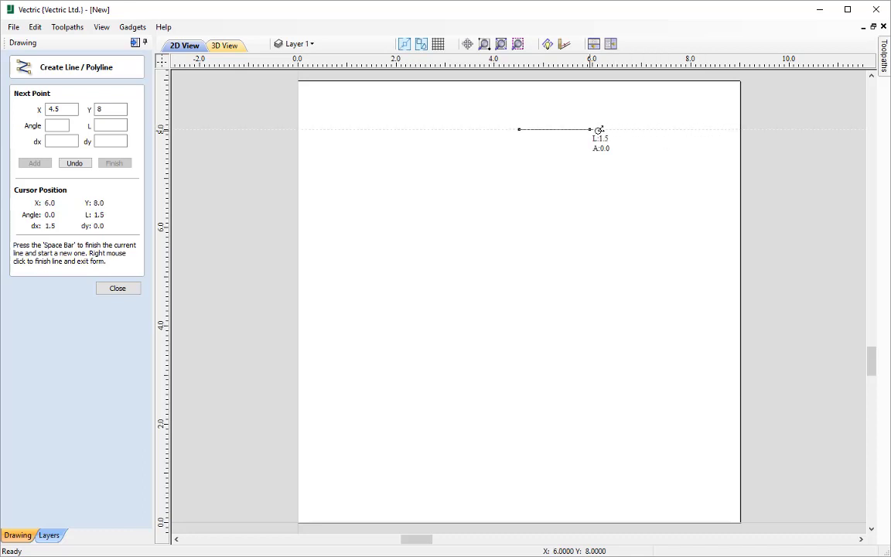
Draw snapped polyline segments 3.5 inches right, 7 inches down, 7 inches left and 3.5 inches up
left_click(690, 129)
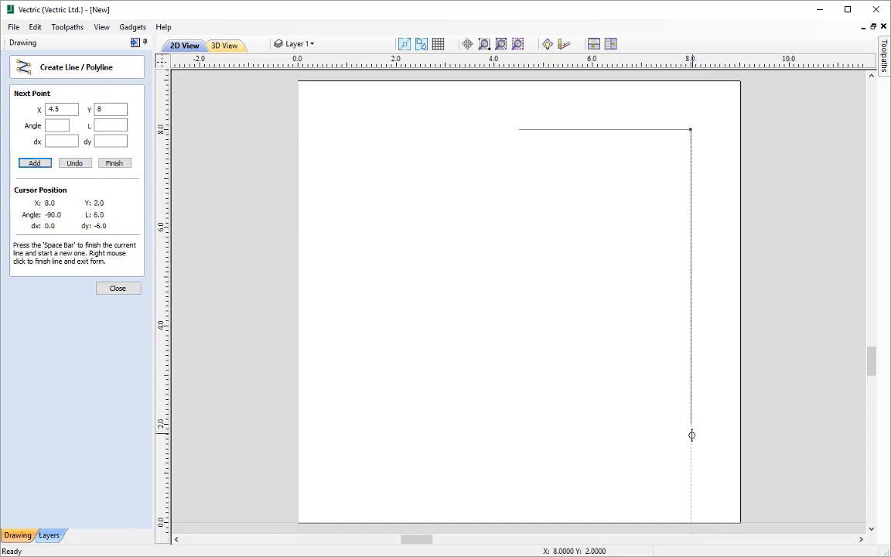
left_click(691, 473)
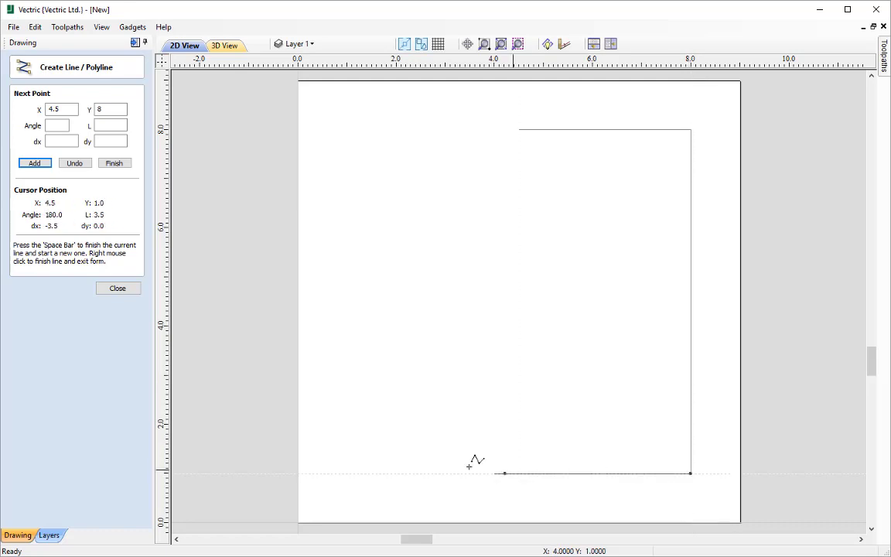
left_click(347, 473)
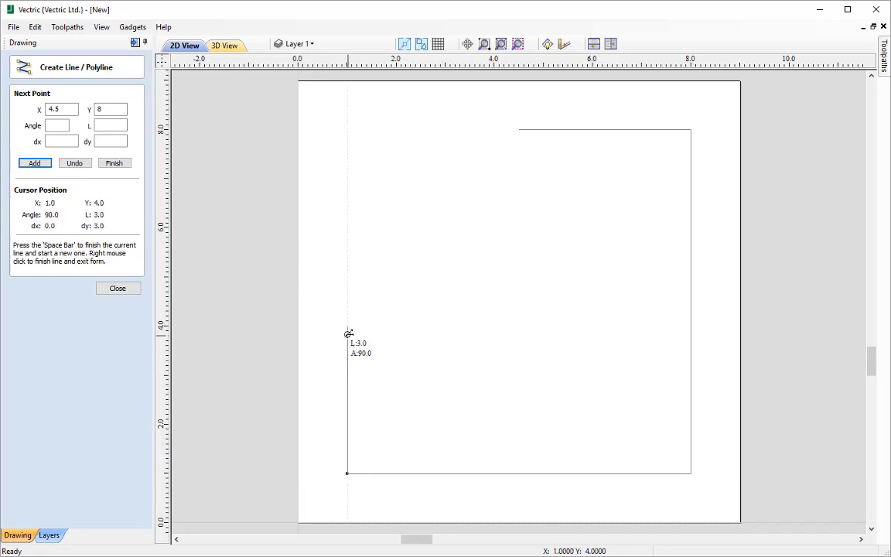
left_click(348, 303)
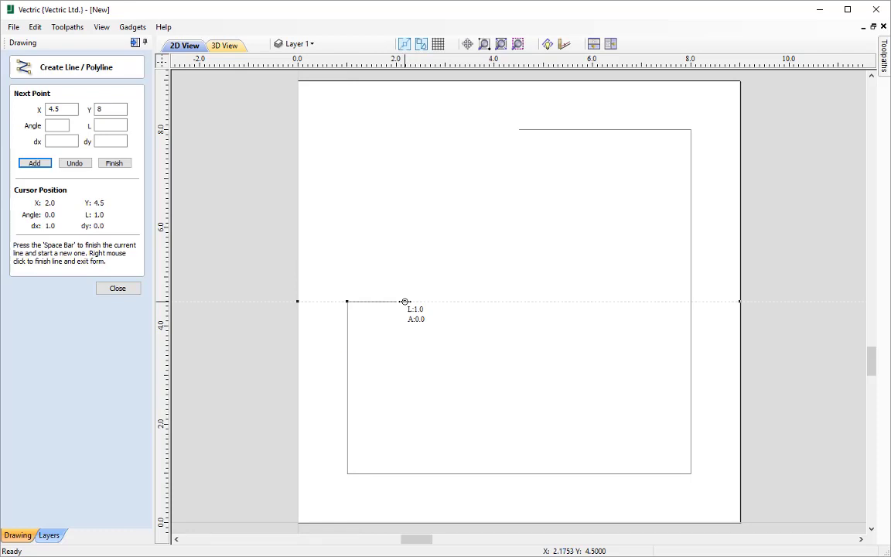
Undo the four polyline segments back to the start point
left_click(80, 165)
left_click(78, 163)
left_click(78, 163)
left_click(79, 163)
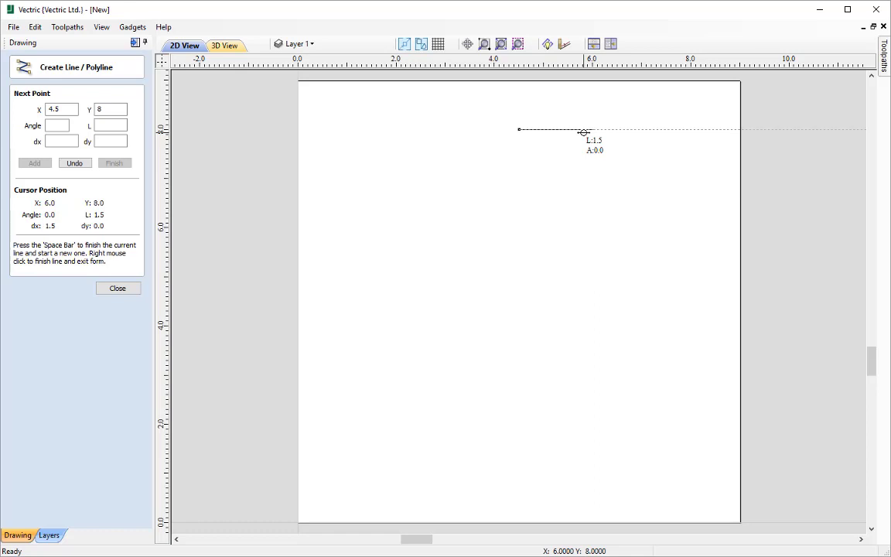
Draw polyline segments 3.5 inches right, 7 inches down, 7 inches left to X 1, Y 1, and 3.5 inches up
type("3.5")
key("Return")
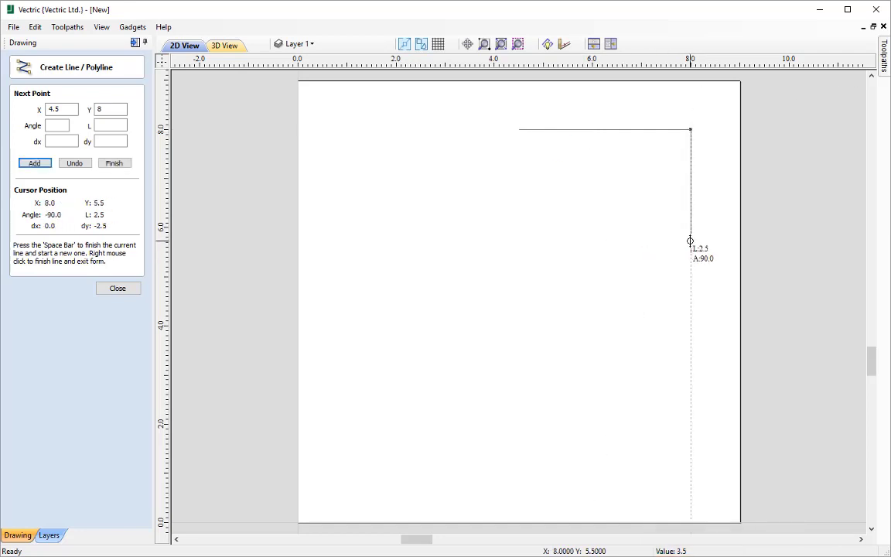
type("7")
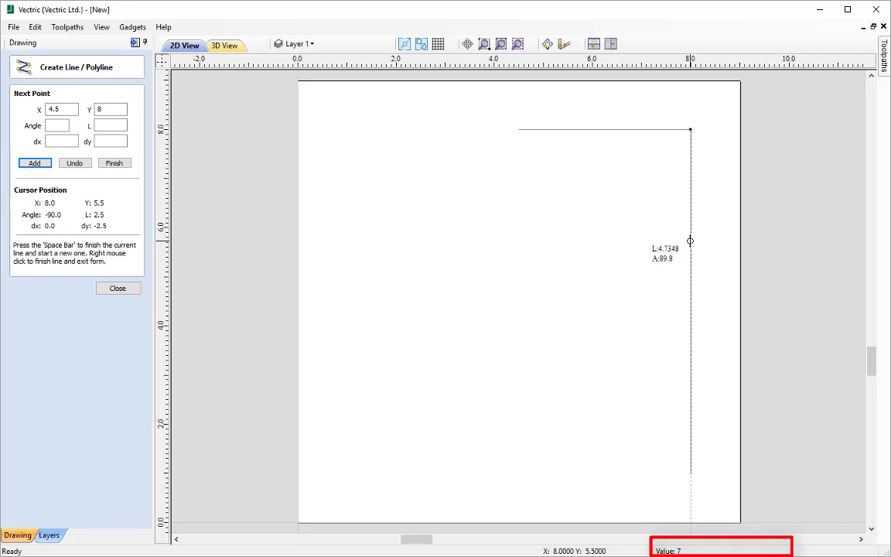
key("Return")
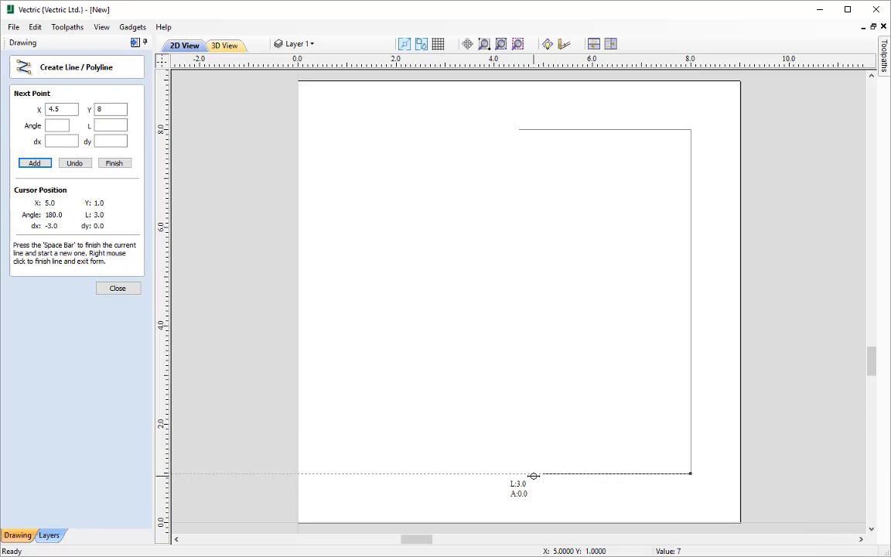
left_click(348, 473)
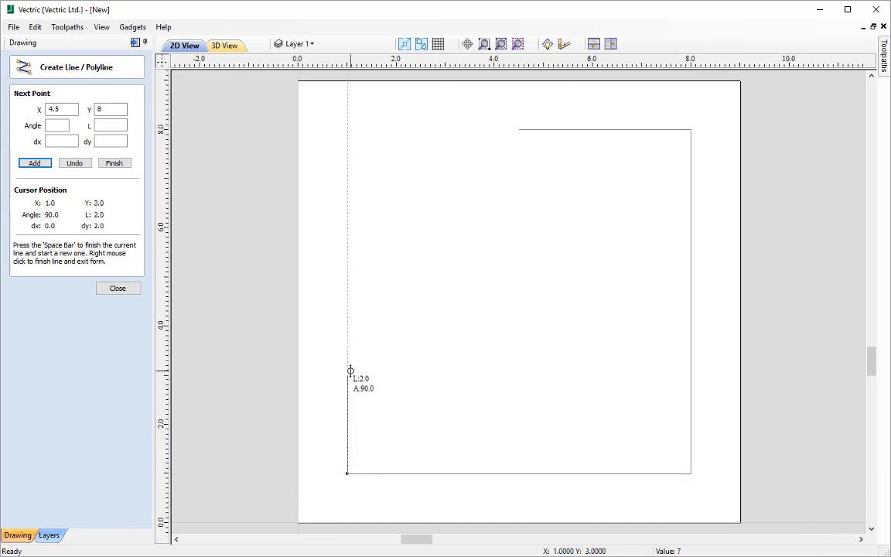
type("3.5")
key("Return")
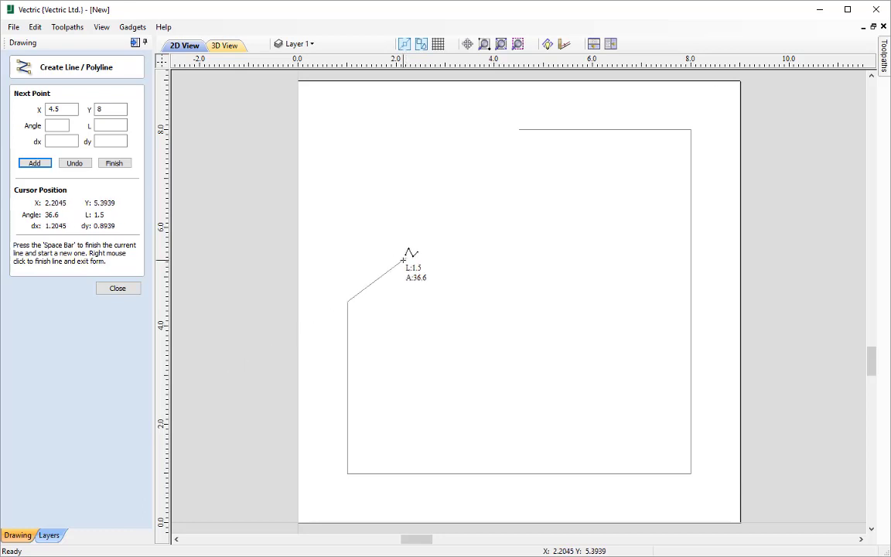
Add a 1-inch segment at 38 degrees and a vertical one about 1.5 inches long, and close the polyline at its start point
key("space")
type("38")
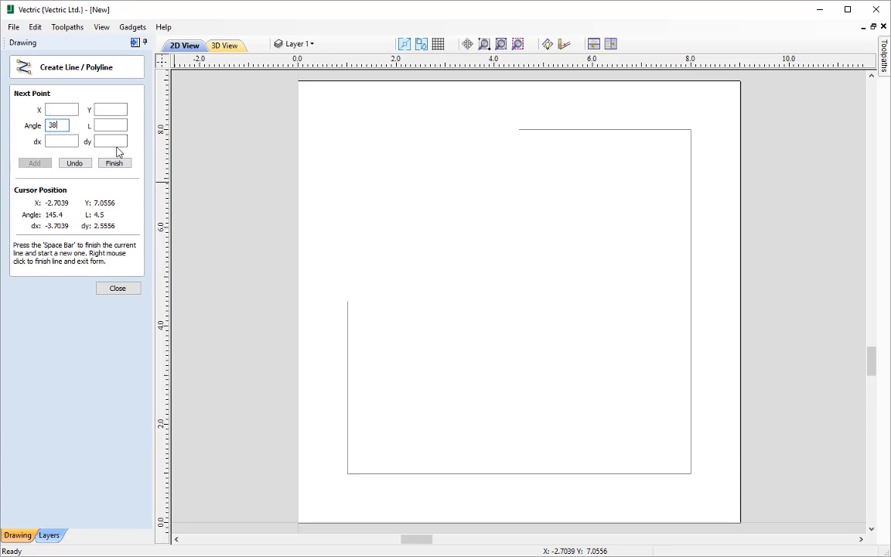
key("Tab")
type("1")
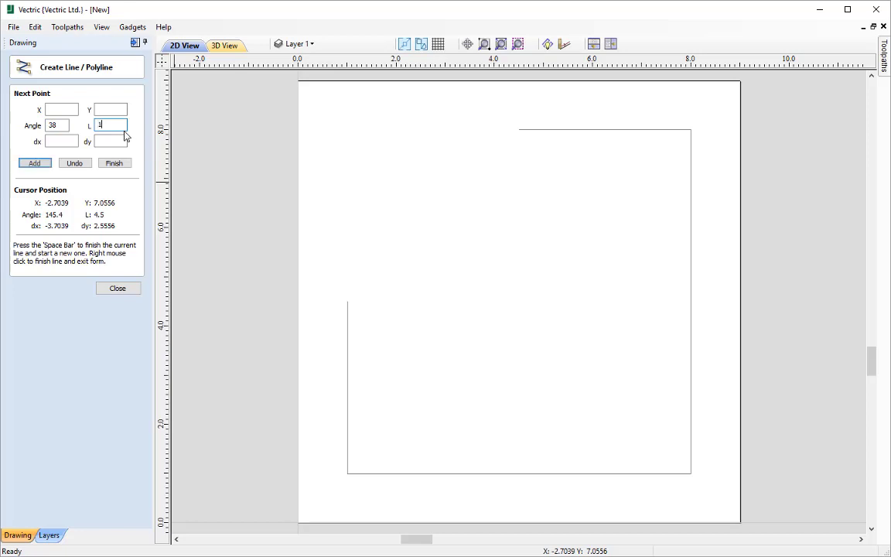
left_click(41, 166)
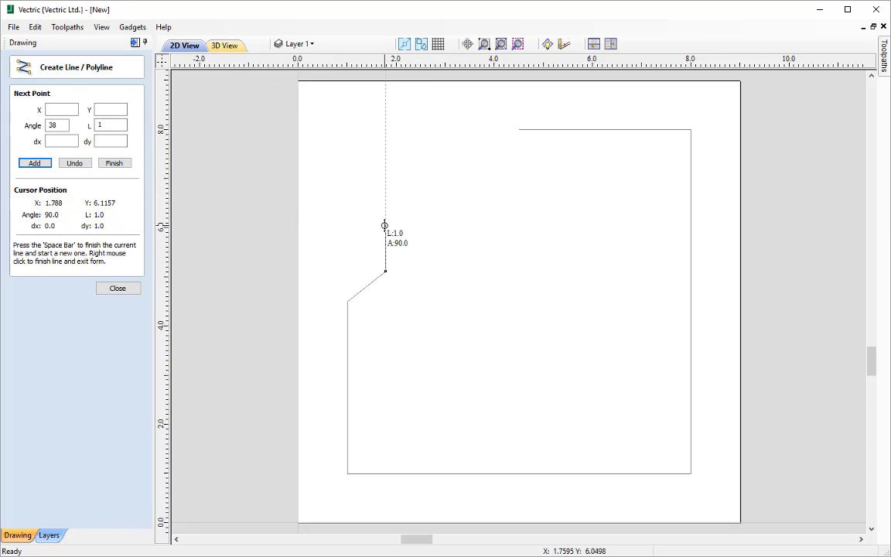
left_click(386, 199)
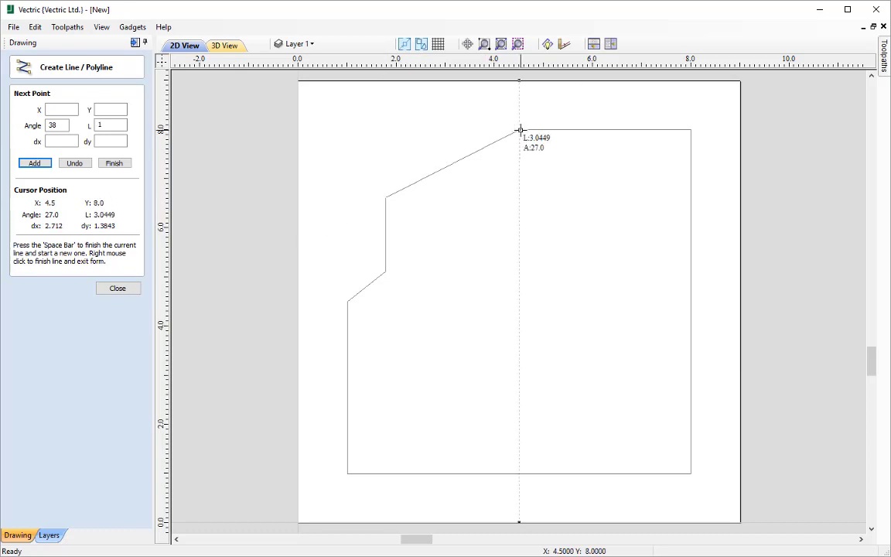
left_click(520, 130)
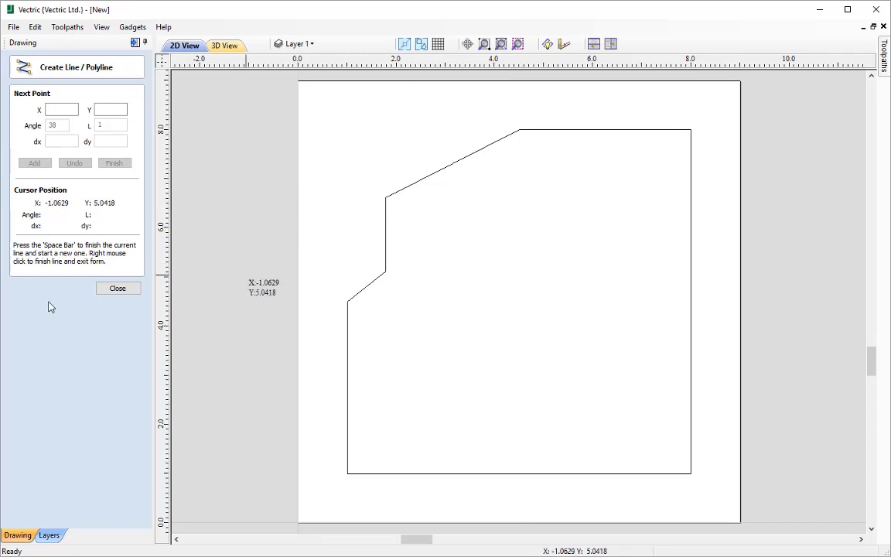
Exit the polyline tool and delete the closed outline
left_click(128, 289)
key("Delete")
Start a new polyline on the empty job at X 4.5, Y 8
left_click(15, 146)
type("4.5")
key("Tab")
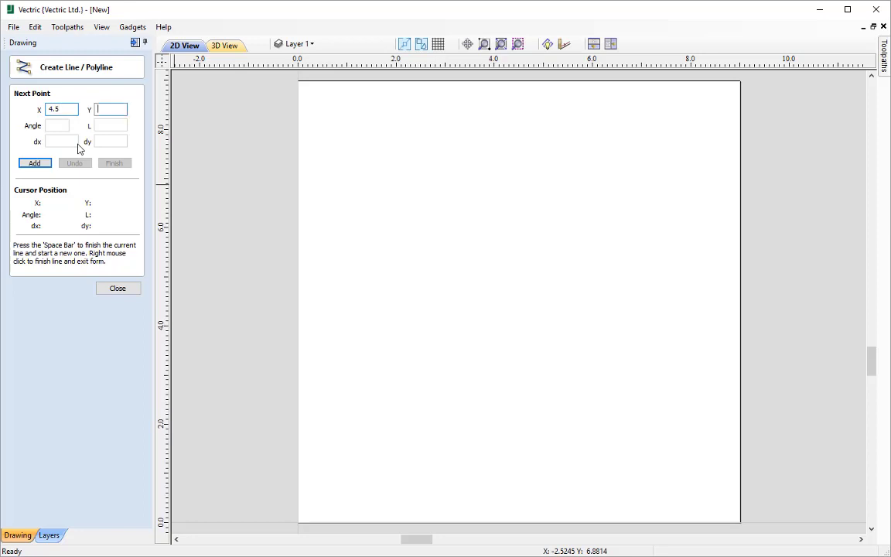
type("8")
left_click(47, 167)
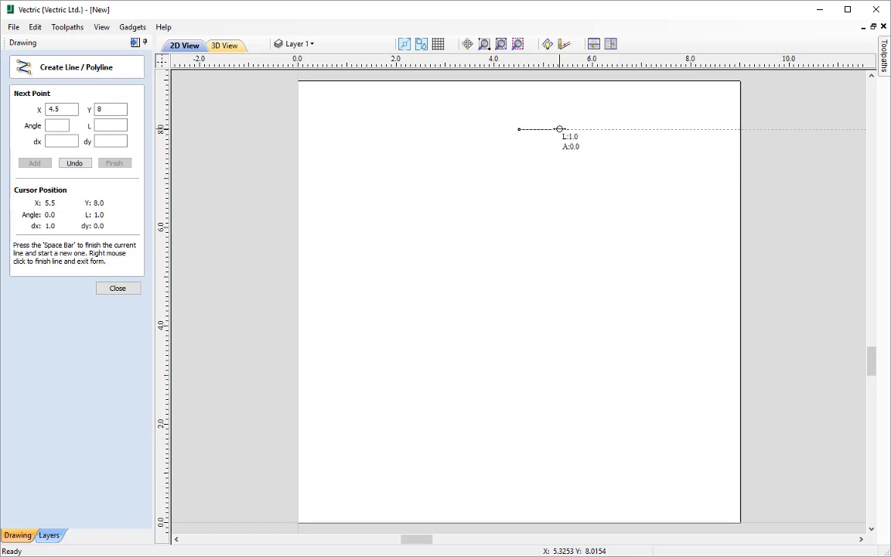
Add two polyline segments by relative offset: dx 3.5, dy 0, and dx 0, dy -7
type("3.5")
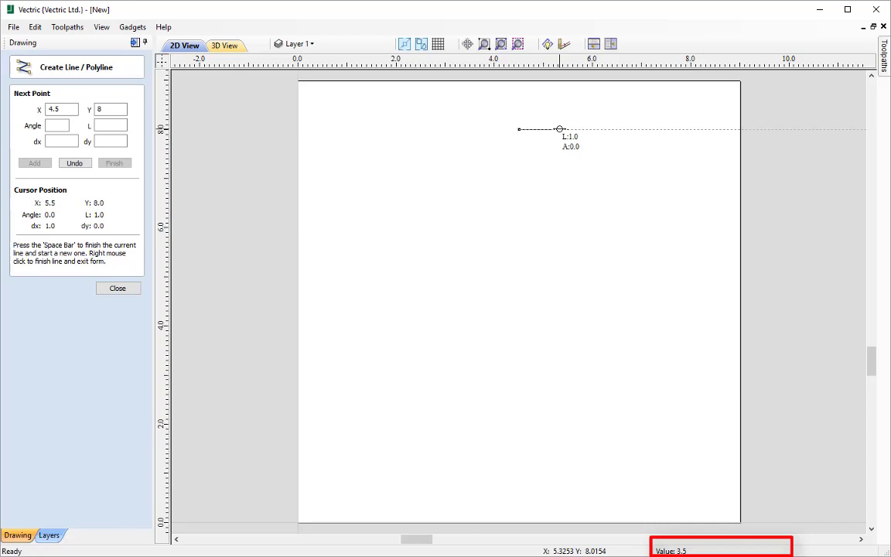
type("d")
type("0 D:")
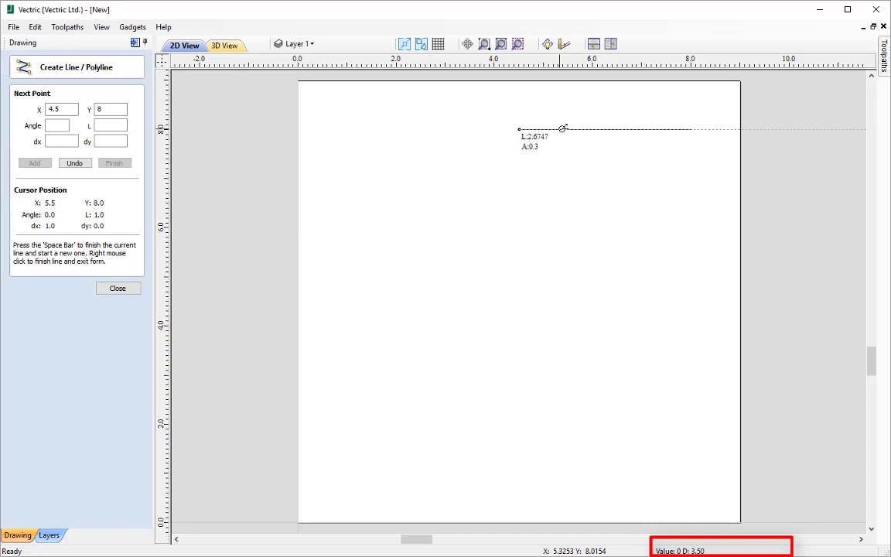
key("Return")
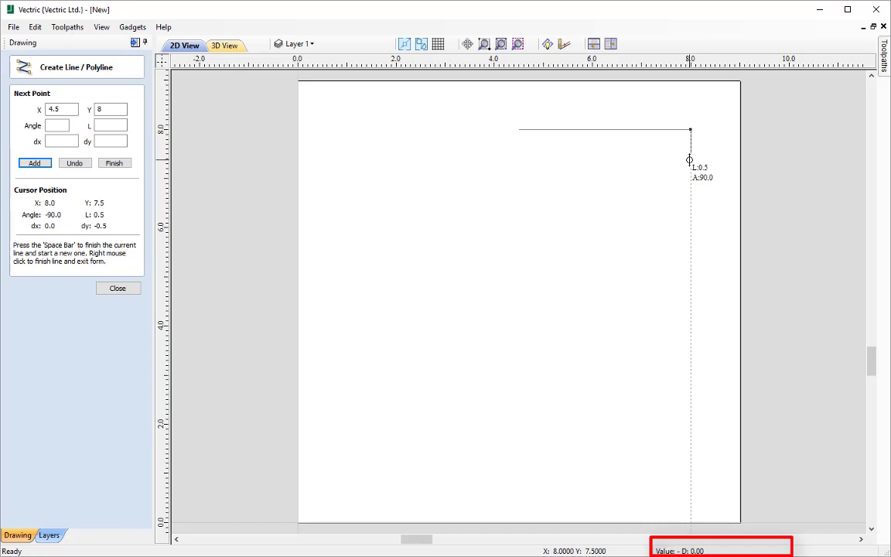
type("7")
key("Return")
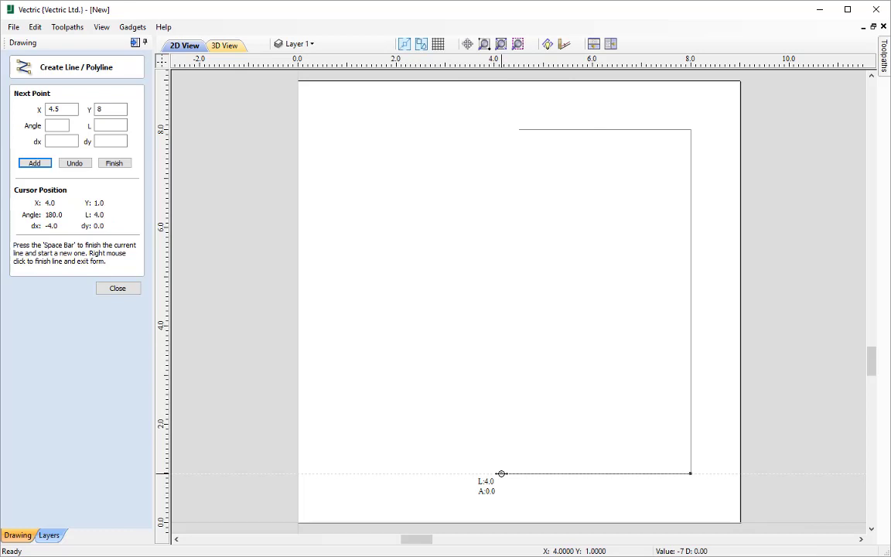
Add two polyline segments by relative offset: dx -7, dy 0, and dx 0, dy 3.5
type("-")
key("Return")
type("0")
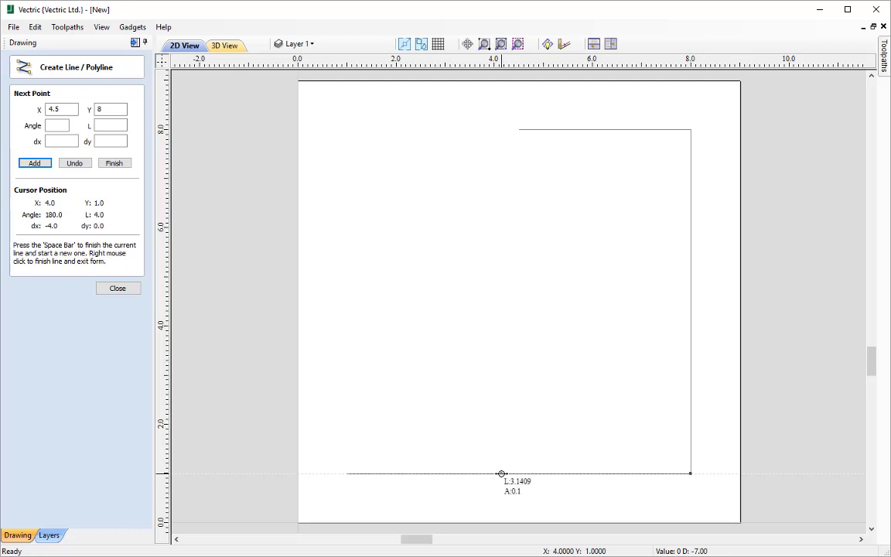
left_click(347, 473)
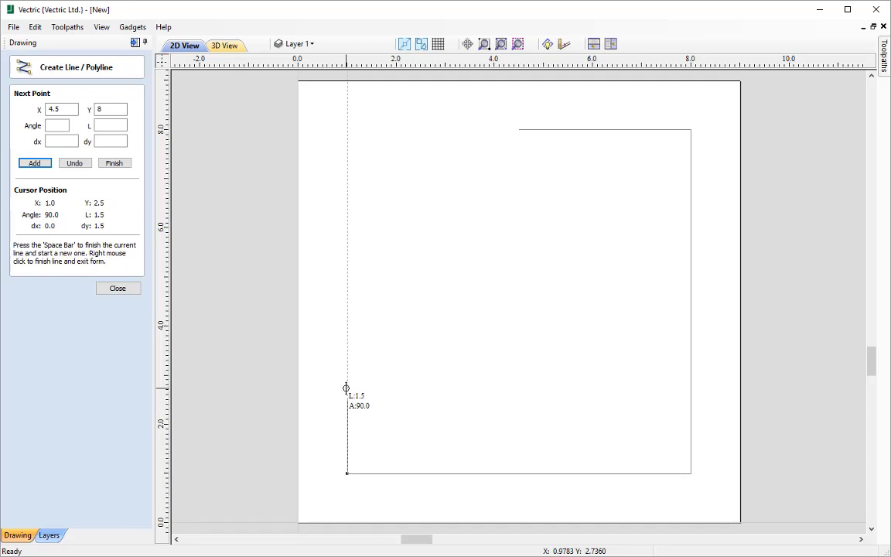
type("0")
key("Return")
type("3.5")
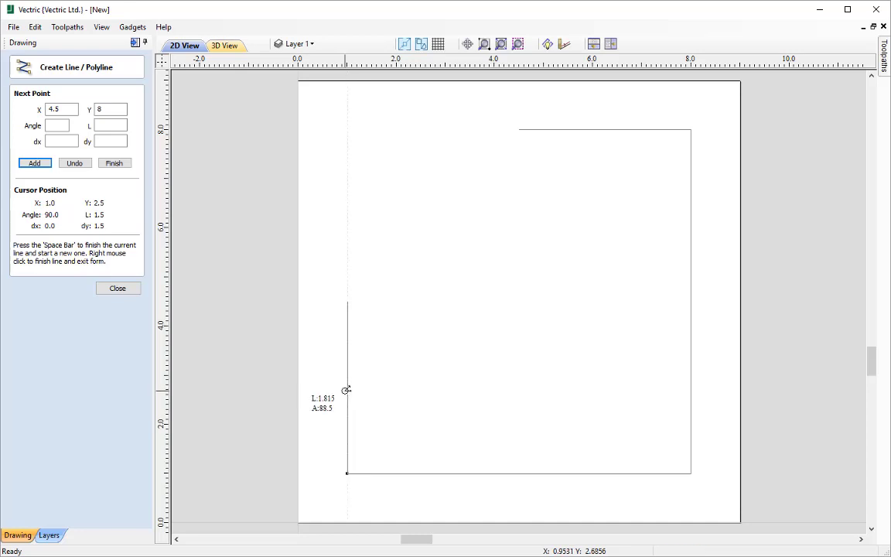
left_click(346, 390)
Add a 1-inch polyline segment at an angle of 38 degrees
left_click(62, 125)
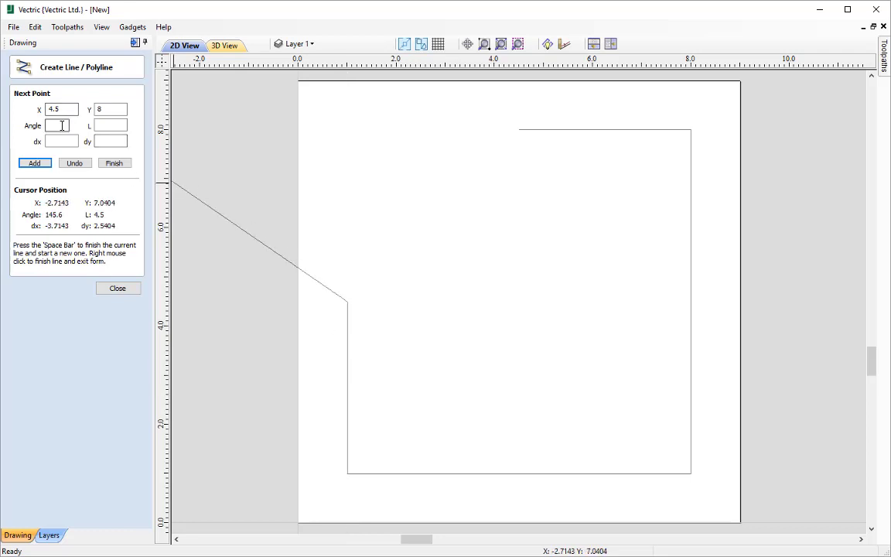
left_click(106, 125)
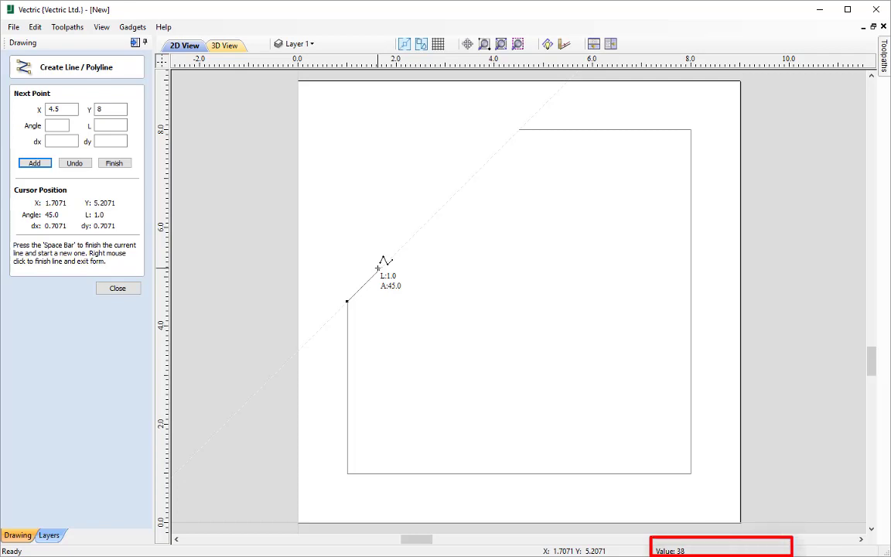
key("a")
type("1 A: 38.00")
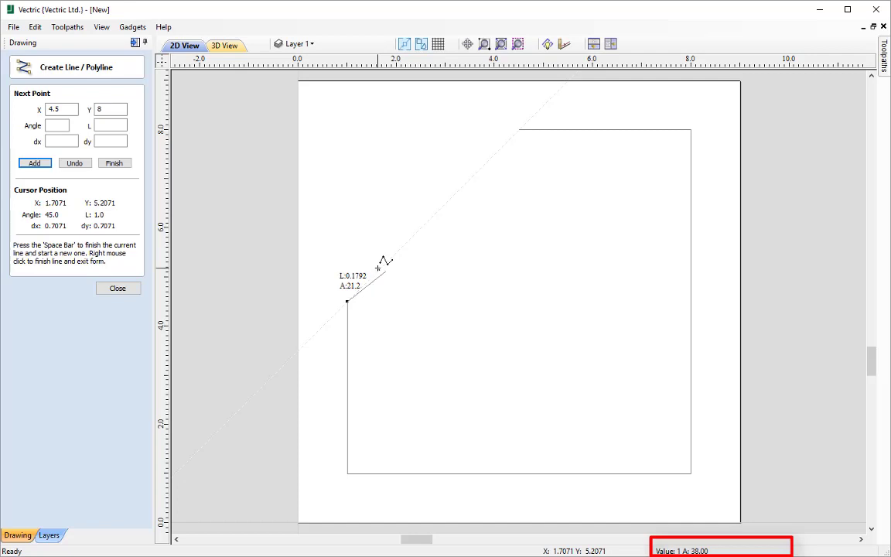
key("Return")
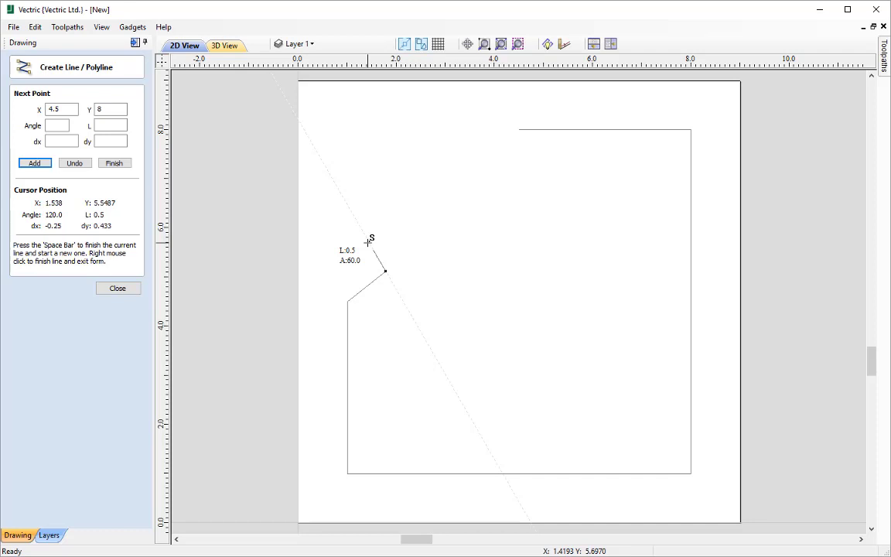
Undo all the segments placed in the current polyline
left_click(76, 165)
left_click(77, 164)
left_click(78, 164)
left_click(78, 164)
left_click(79, 164)
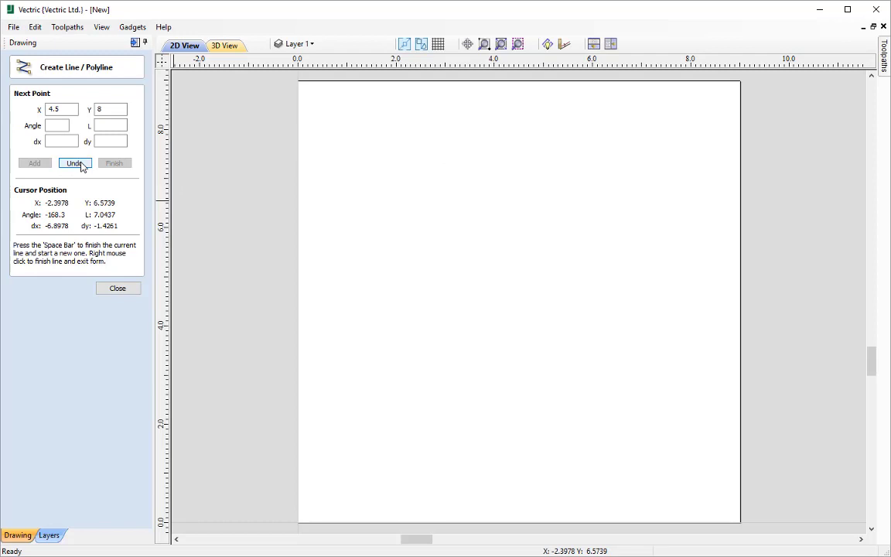
Redraw the polyline with snapping from X 4.5, Y 8 through (8, 8), (8, 1) and (1, 1) to X 1, Y 4.5
left_click(691, 129)
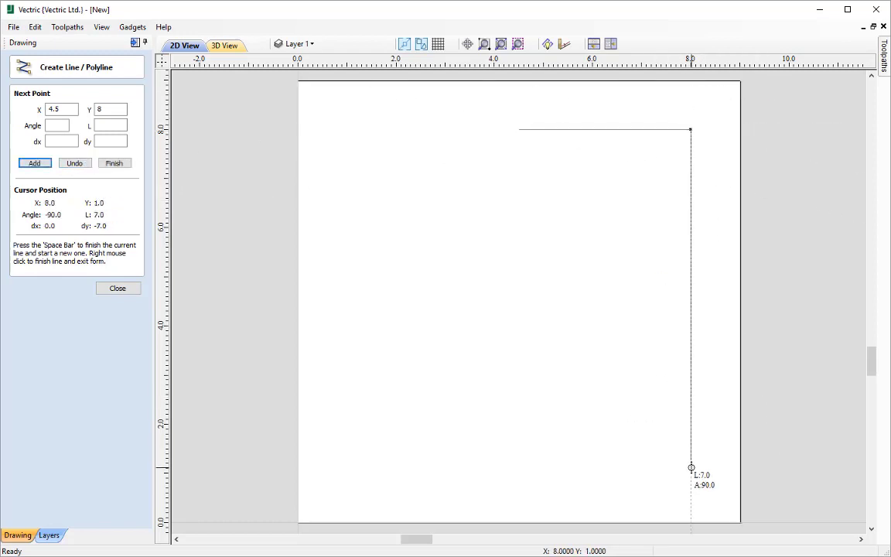
left_click(692, 472)
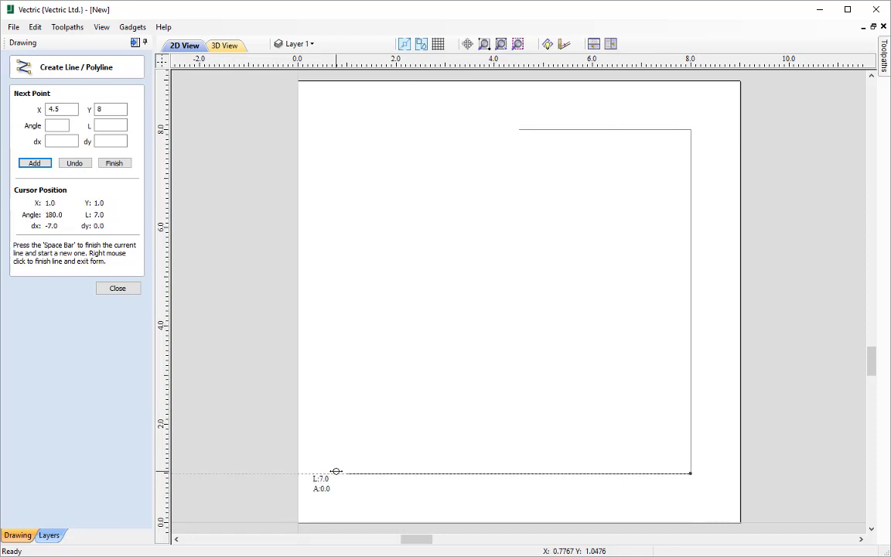
left_click(345, 473)
left_click(349, 301)
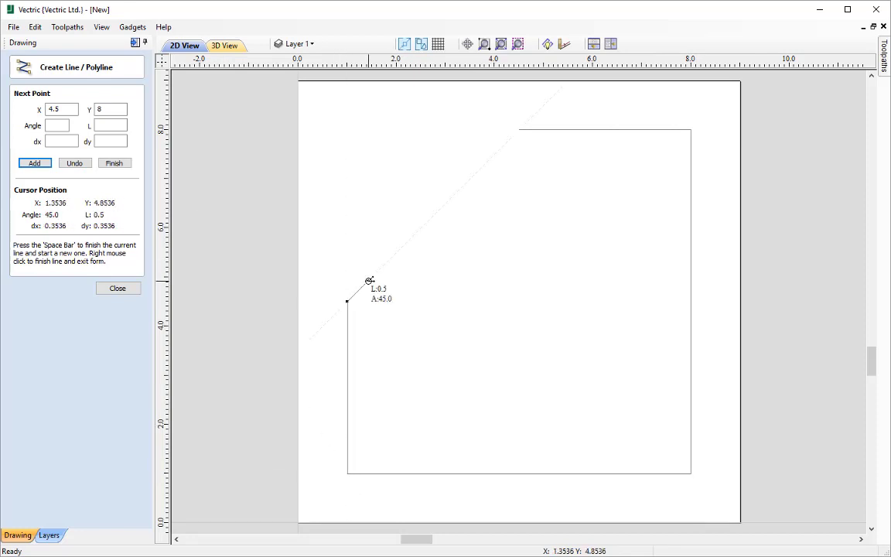
Add a 1-inch segment at 38 degrees and a vertical 1.5-inch one, close the outline at its start point, and exit the polyline tool
key("a")
key("1")
key("l")
left_click(372, 277)
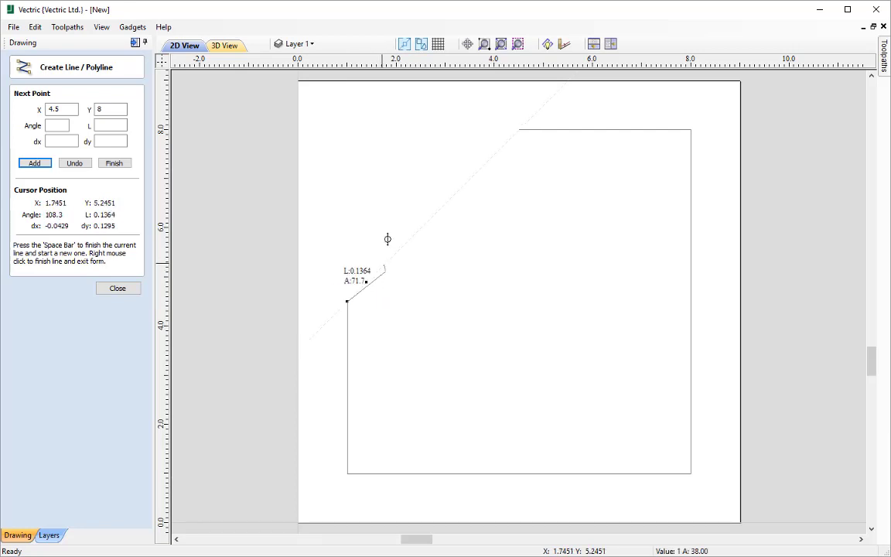
left_click(385, 198)
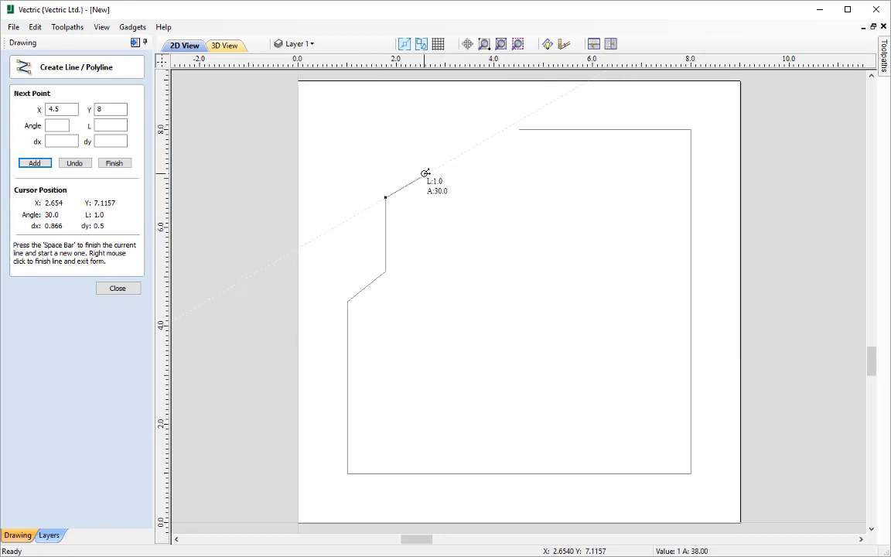
key("Return")
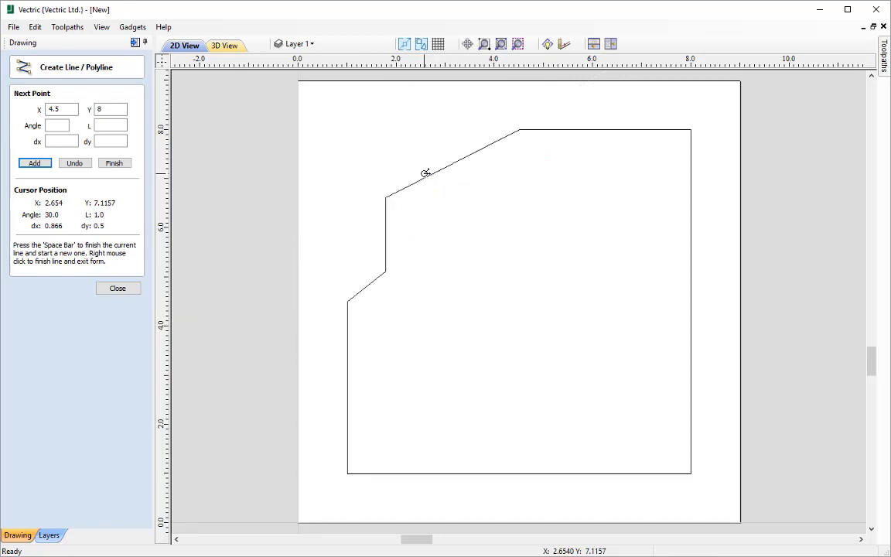
left_click(131, 292)
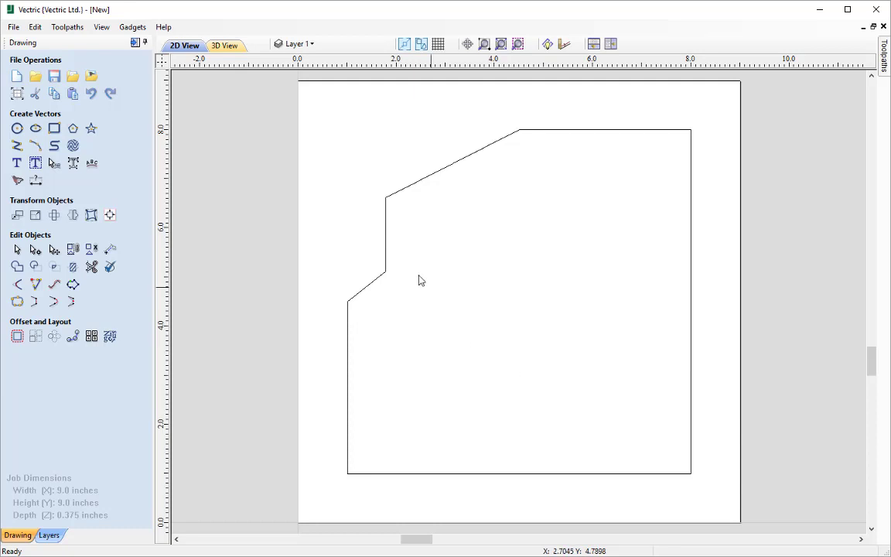
Round all corners of the outline with normal fillets of 0.5 inch radius
left_click(17, 285)
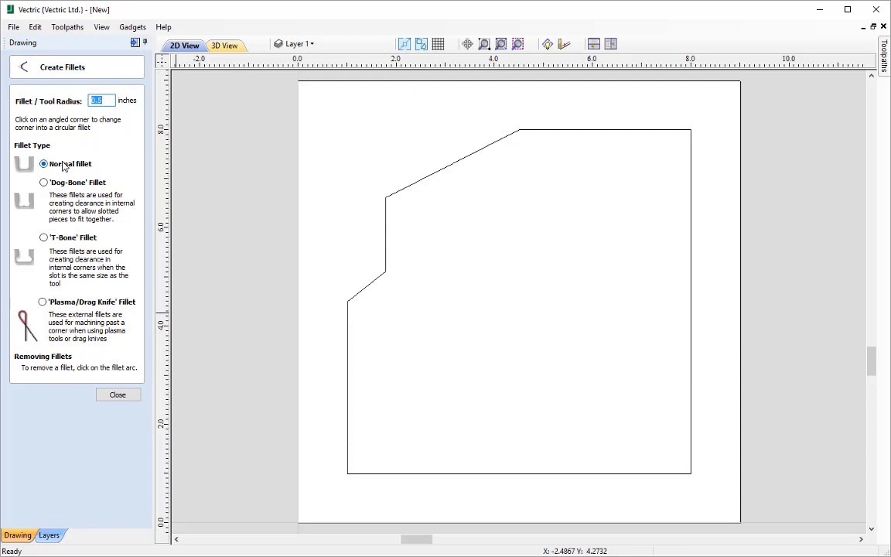
type("0.5")
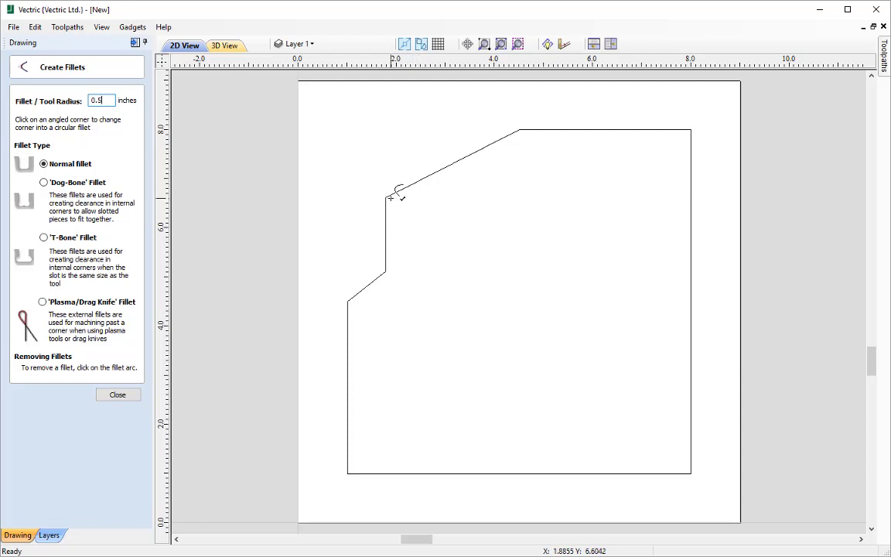
left_click(390, 198)
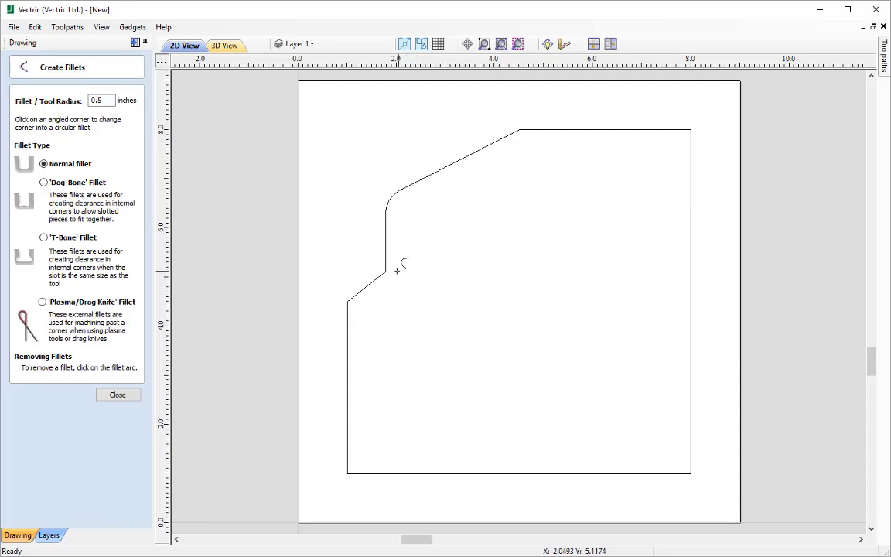
left_click(389, 267)
left_click(346, 471)
left_click(692, 466)
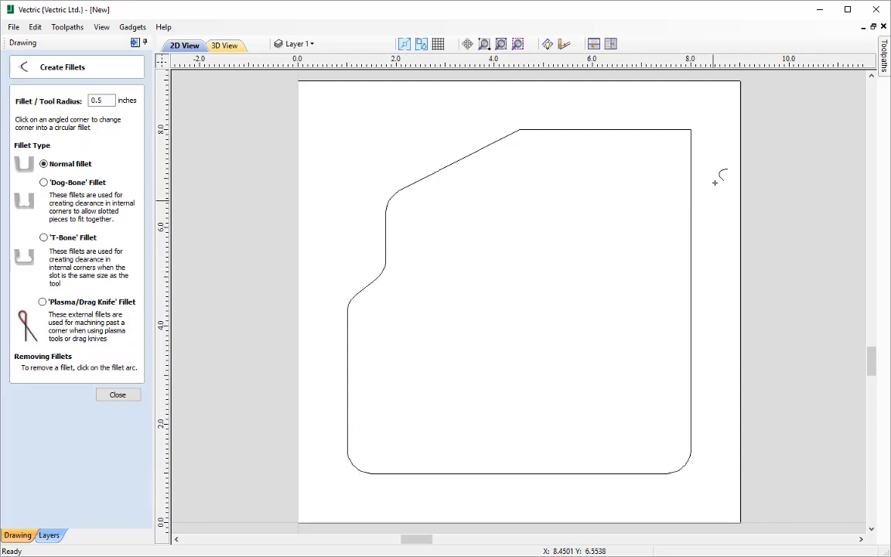
left_click(694, 127)
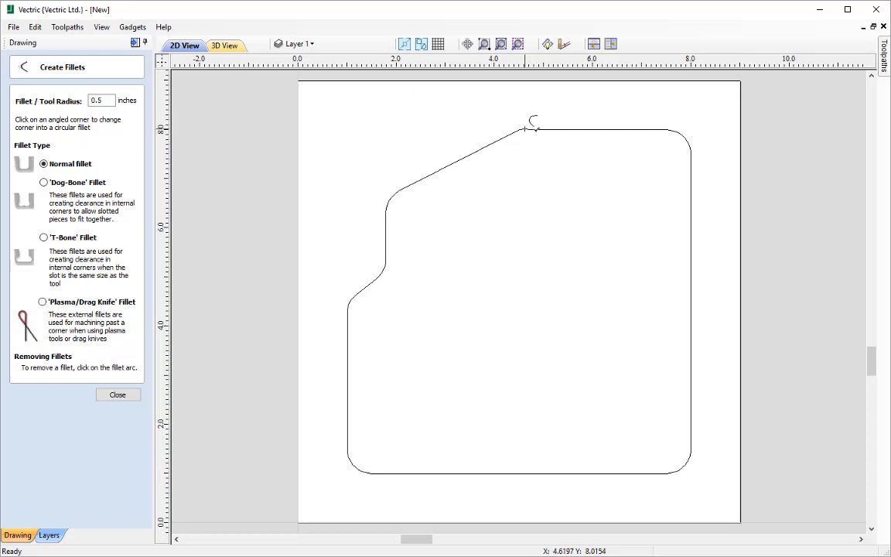
left_click(111, 396)
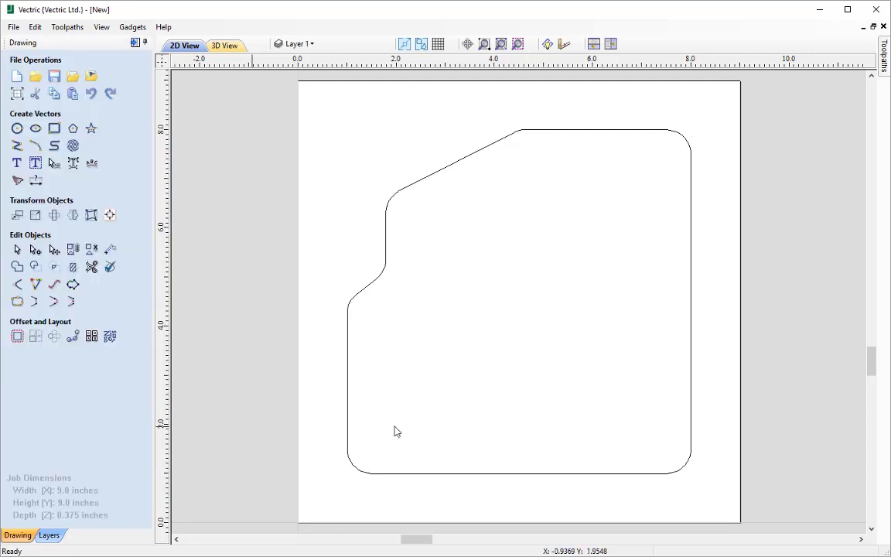
Examine the nodes and arc spans of the filleted outline in node editing, and deselect it
left_click(415, 186)
left_click(432, 250)
left_click(35, 249)
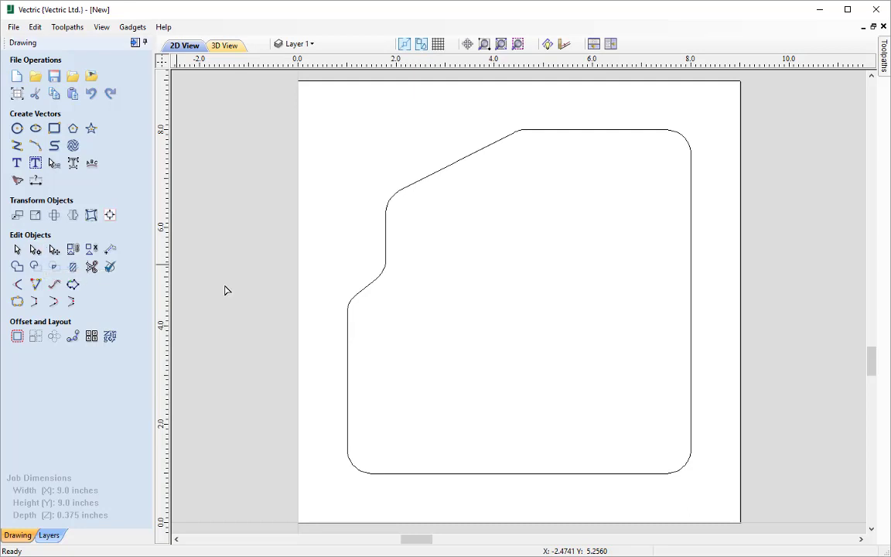
left_click(368, 289)
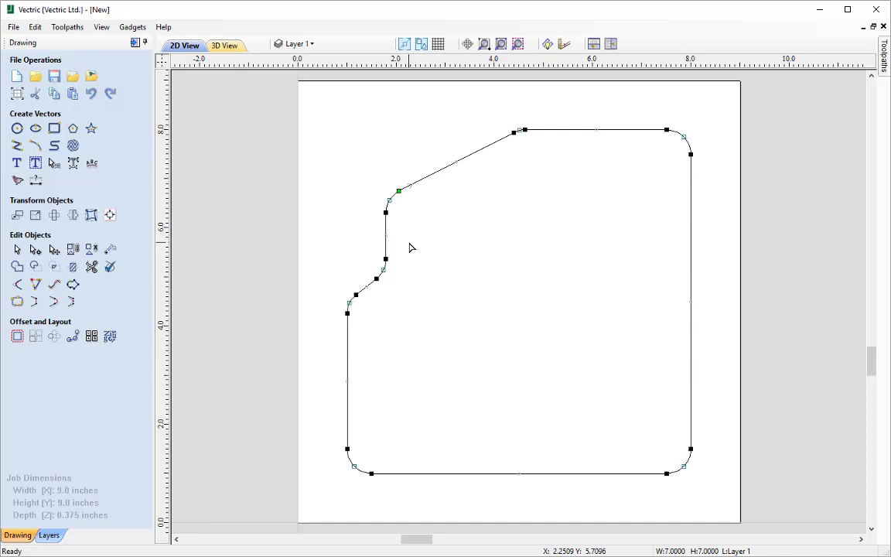
left_click(17, 251)
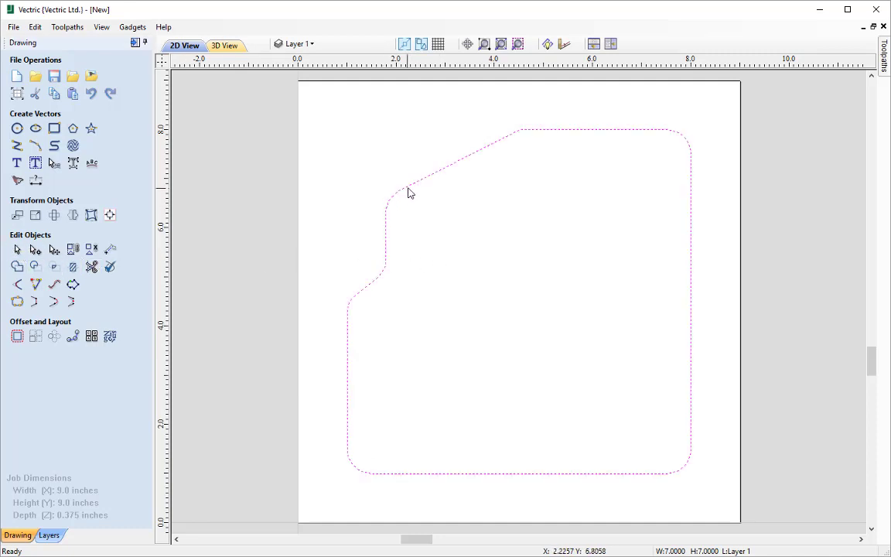
left_click(425, 293)
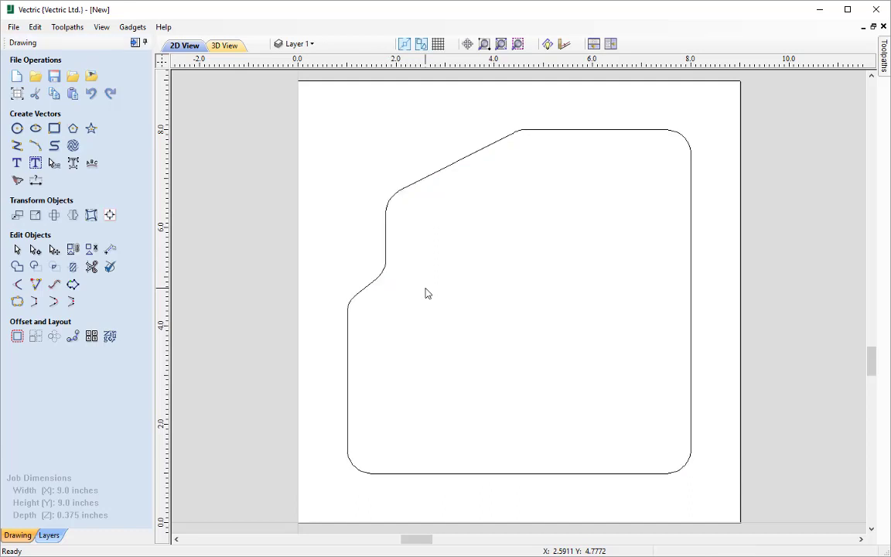
Remove the fillets at both ends of the short vertical segment, restoring its sharp corners
left_click(18, 284)
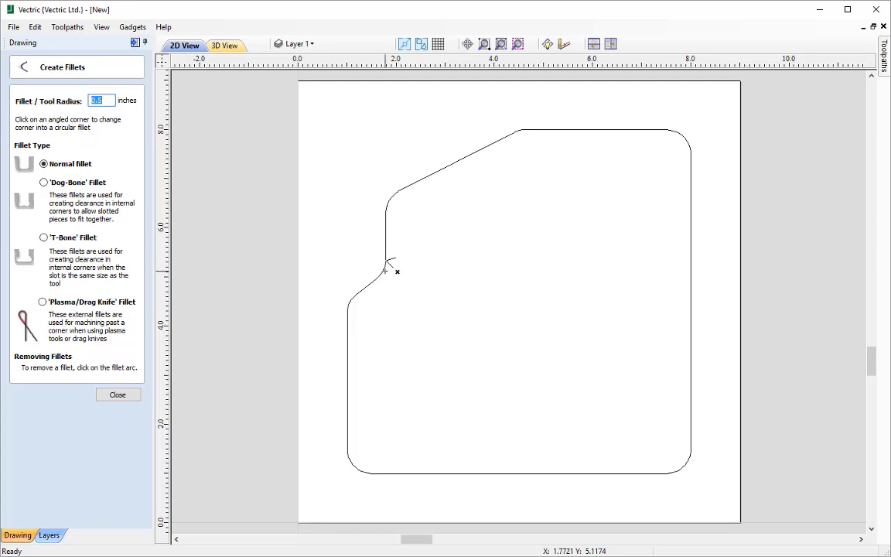
left_click(393, 191)
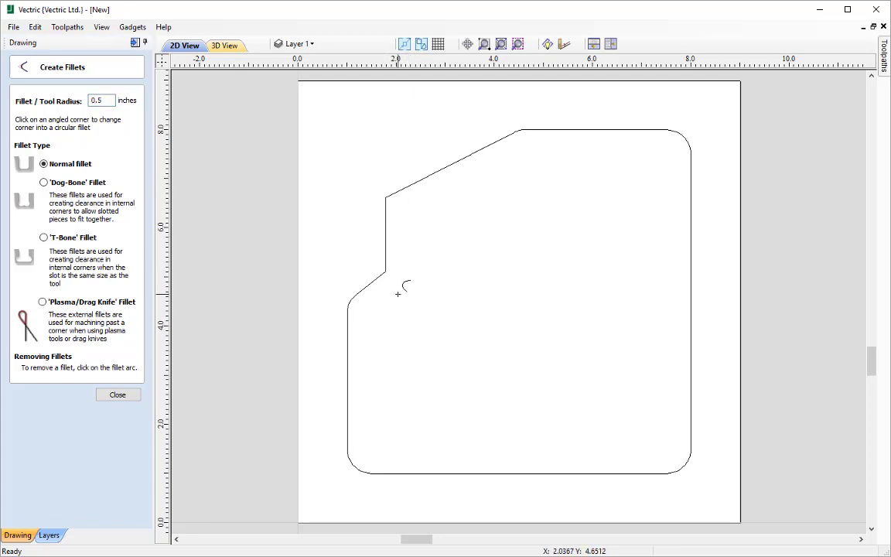
left_click(117, 394)
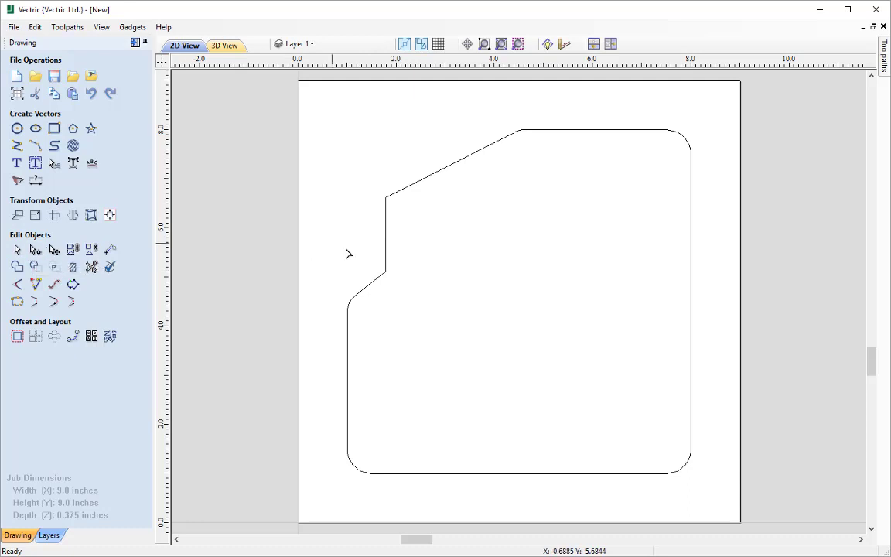
Cut the outline at both end nodes of the short vertical segment to separate it as its own vector
left_click(387, 256)
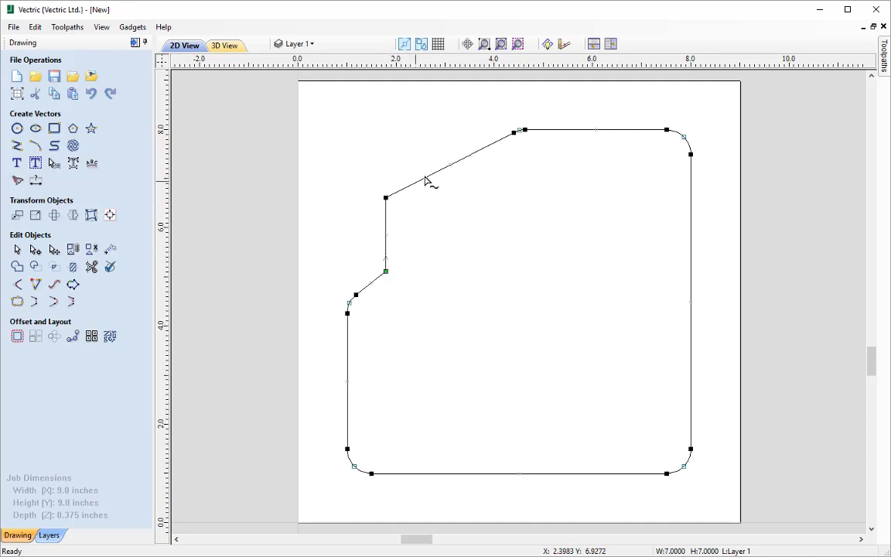
left_click(386, 272)
right_click(386, 272)
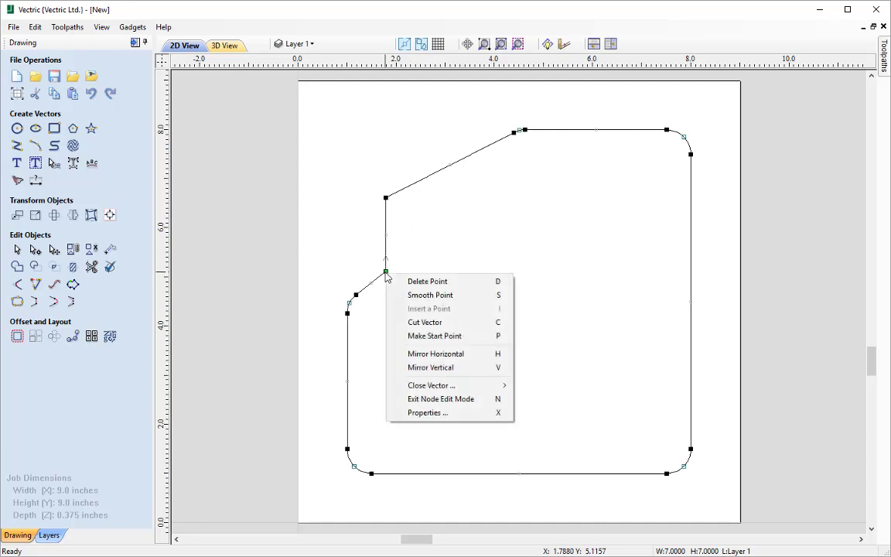
left_click(448, 324)
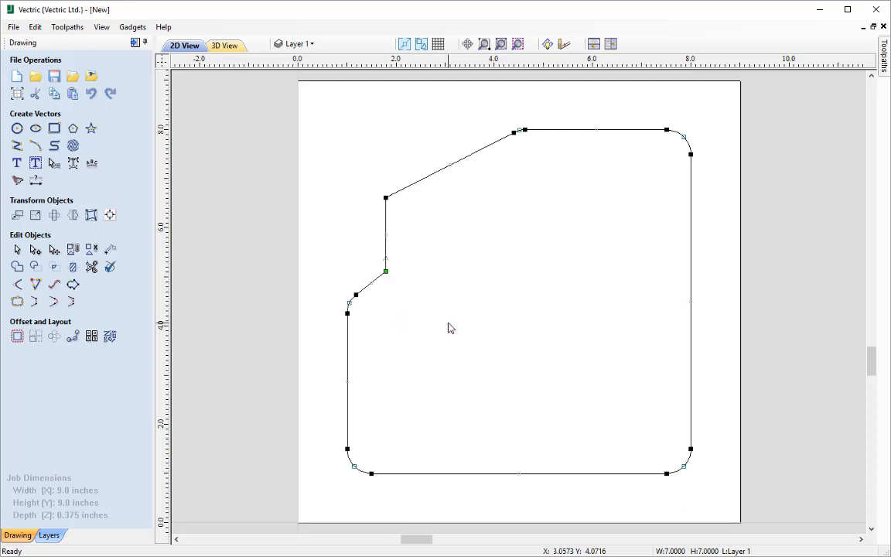
left_click(385, 198)
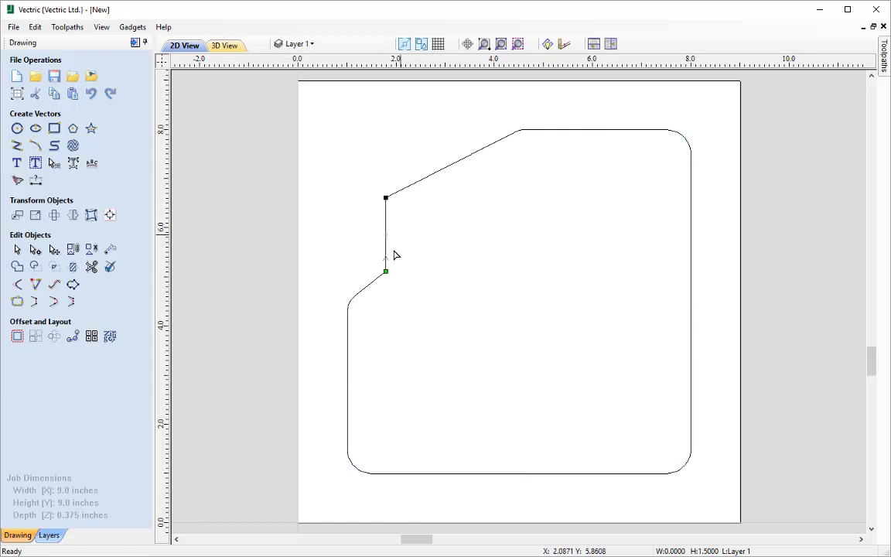
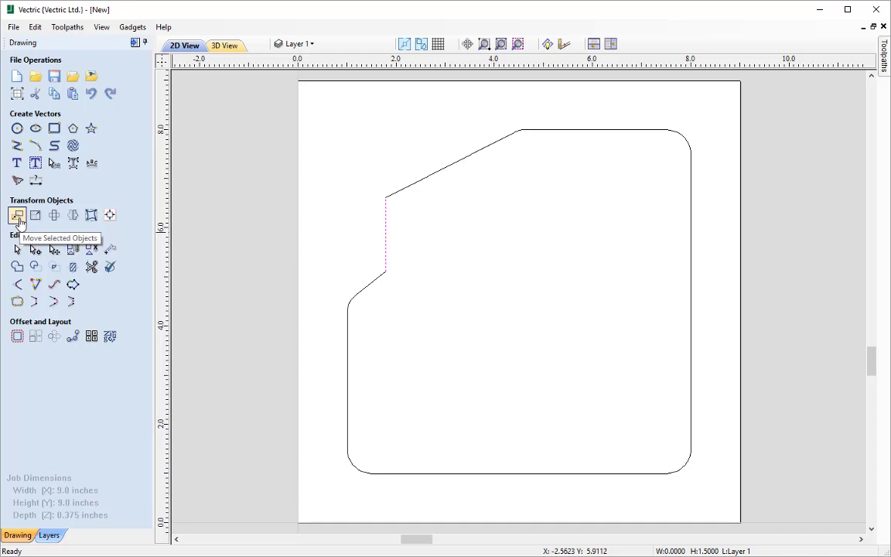
Move the separated short vertical segment 19/32 inch in X with a relative move, and undo the move
left_click(17, 216)
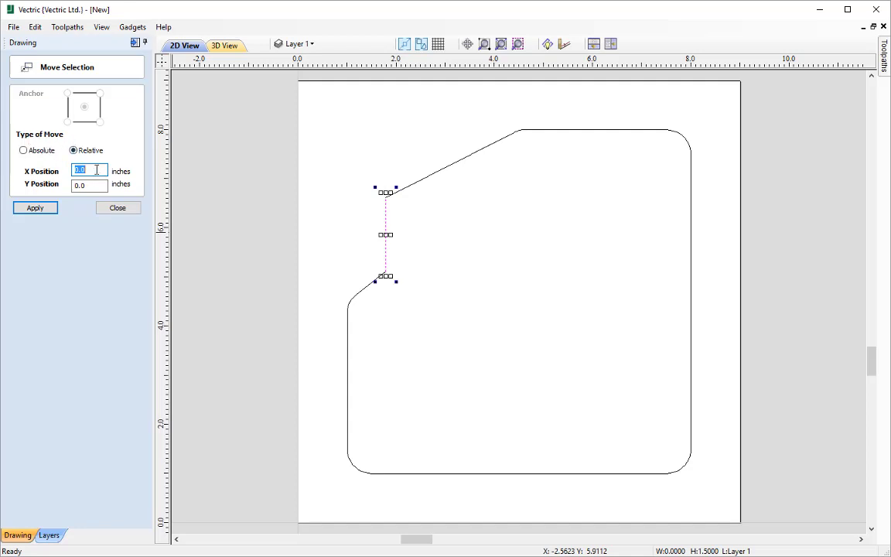
type("15")
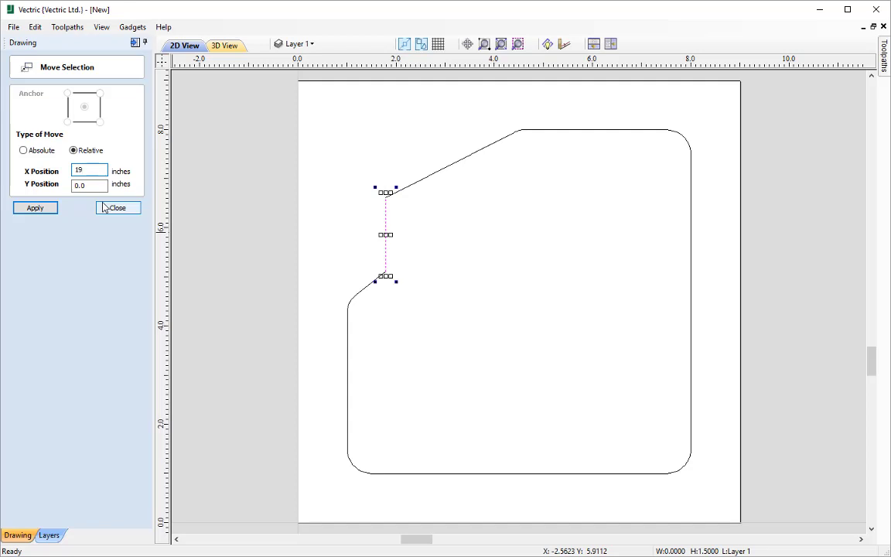
type("/32")
key("Tab")
left_click(51, 208)
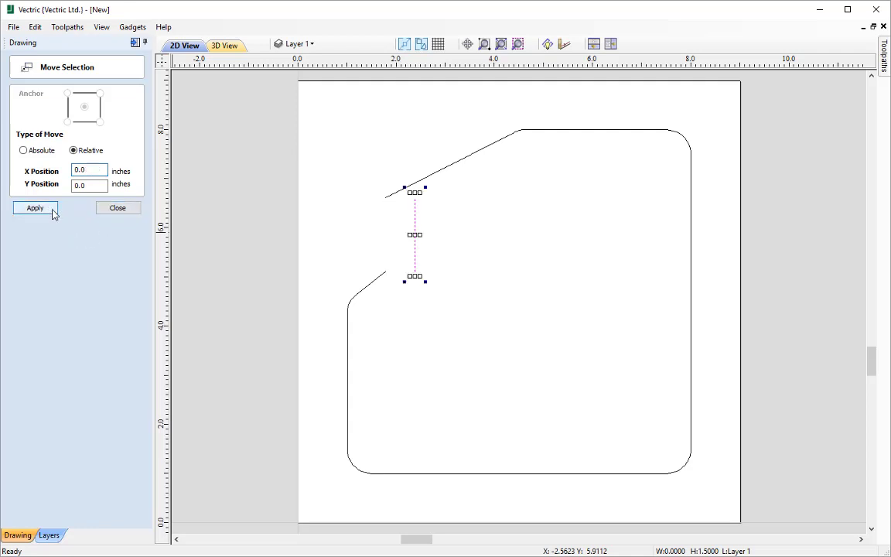
left_click(117, 208)
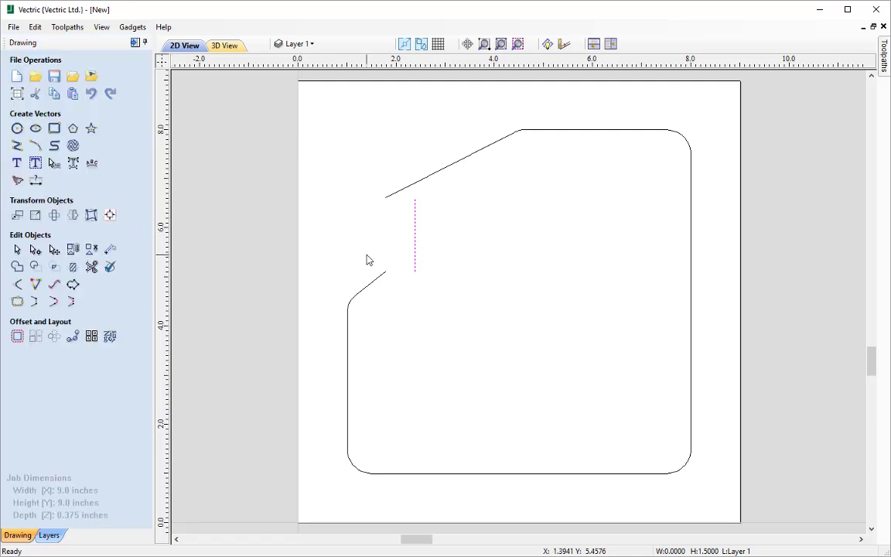
key("ctrl+z")
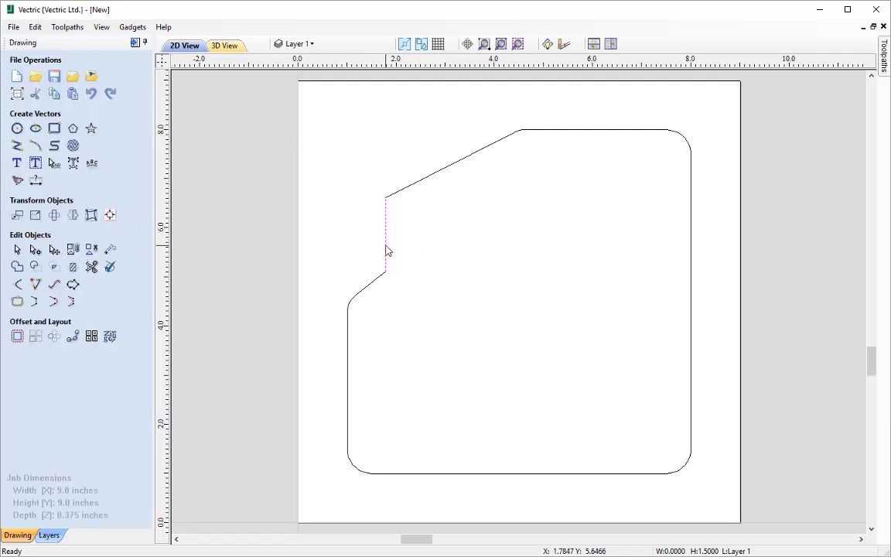
Move the short vertical segment interactively by exactly 19/32 inch horizontally toward the outline's interior, and deselect it
left_click(386, 248)
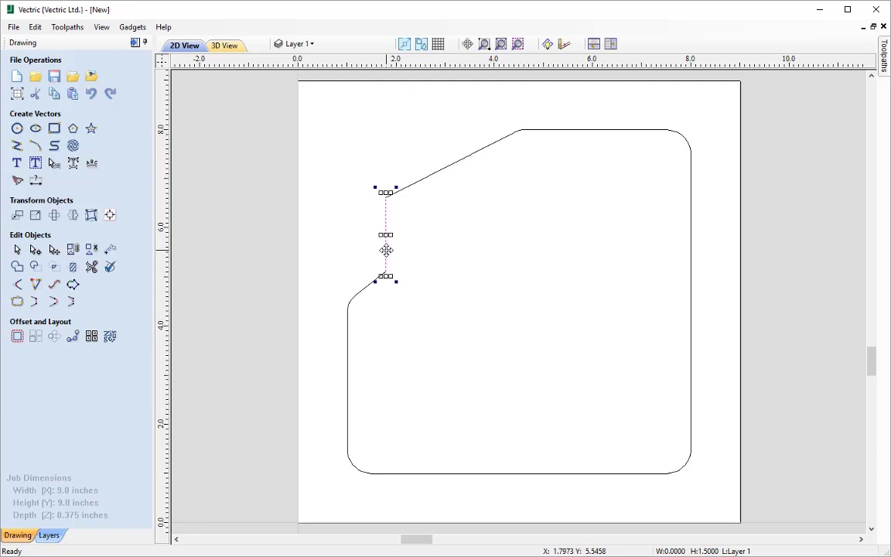
left_click_drag(386, 250, 394, 252)
left_click_drag(392, 251, 394, 252)
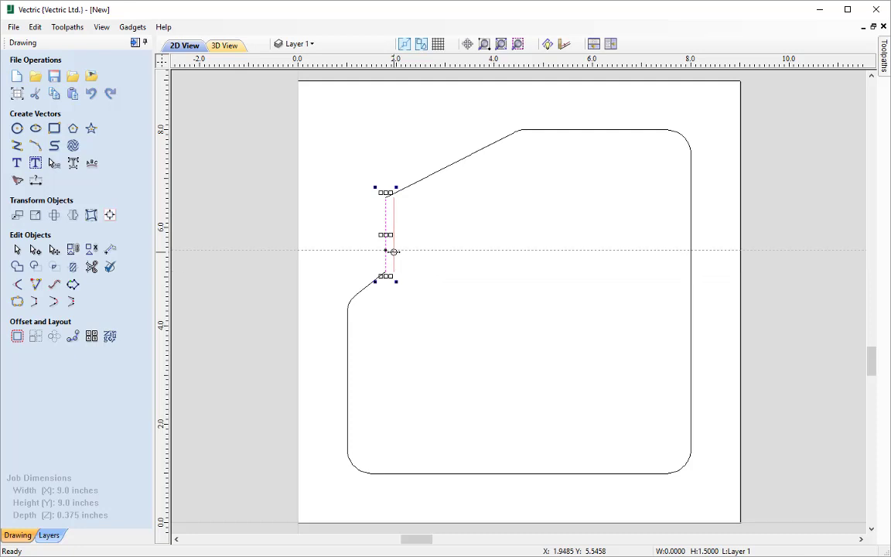
type("19")
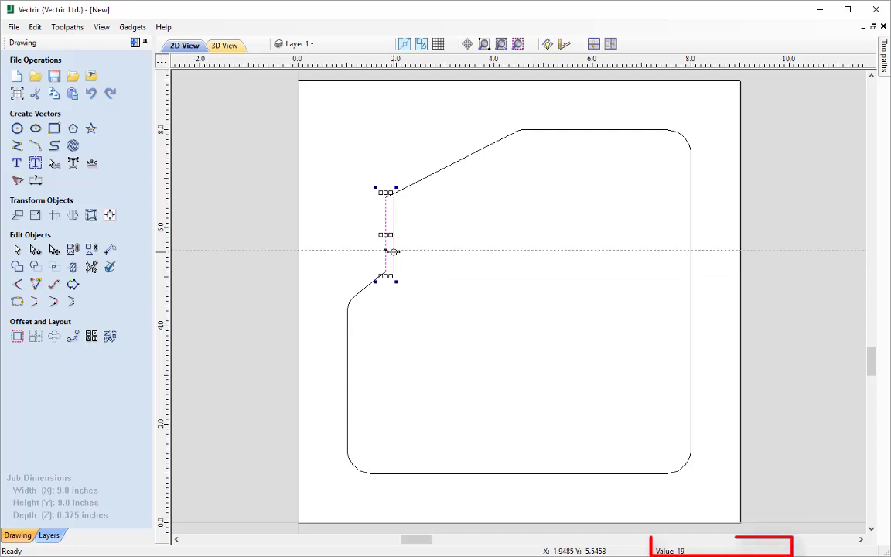
type("/32")
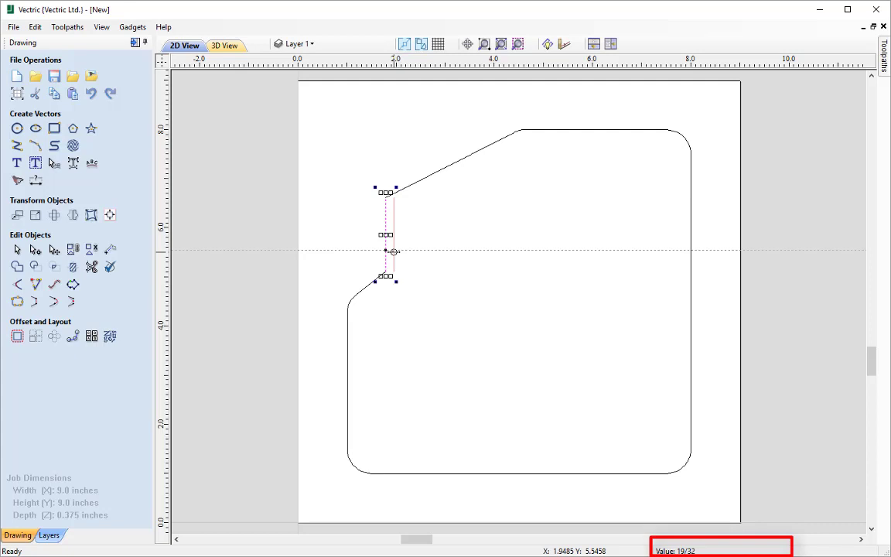
key("Return")
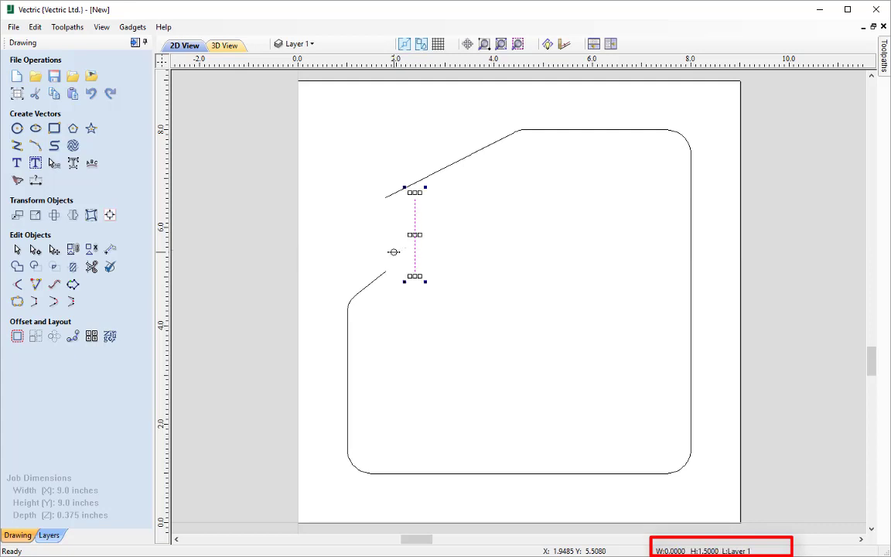
left_click(487, 275)
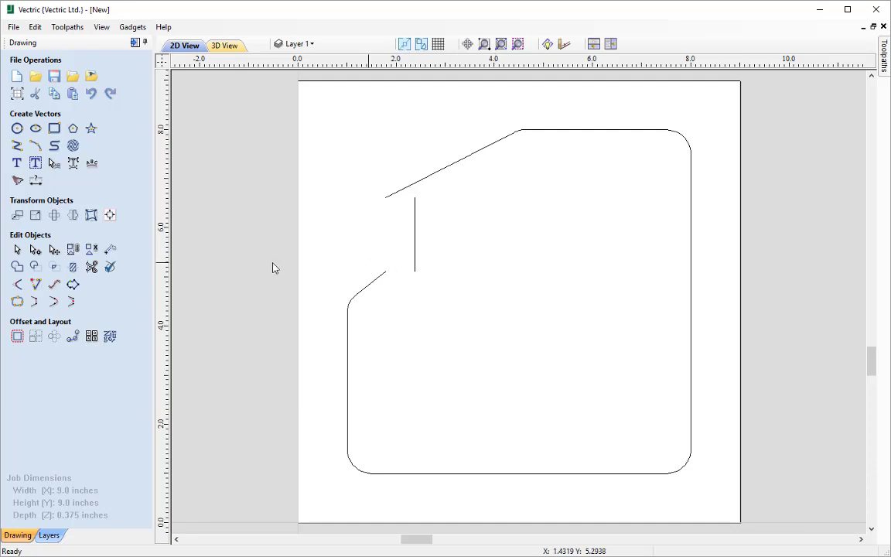
Extend the lower diagonal to meet the moved vertical segment, and extend that segment up to the upper diagonal
left_click(36, 285)
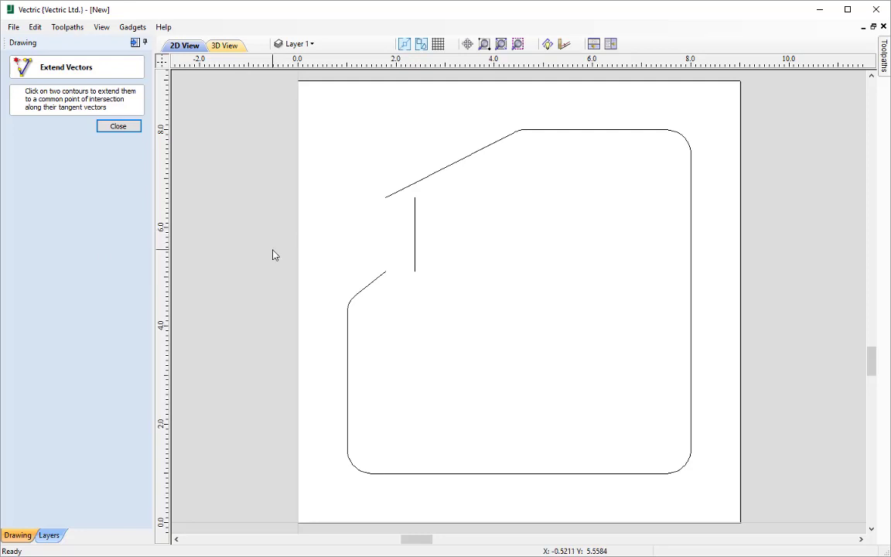
left_click(369, 290)
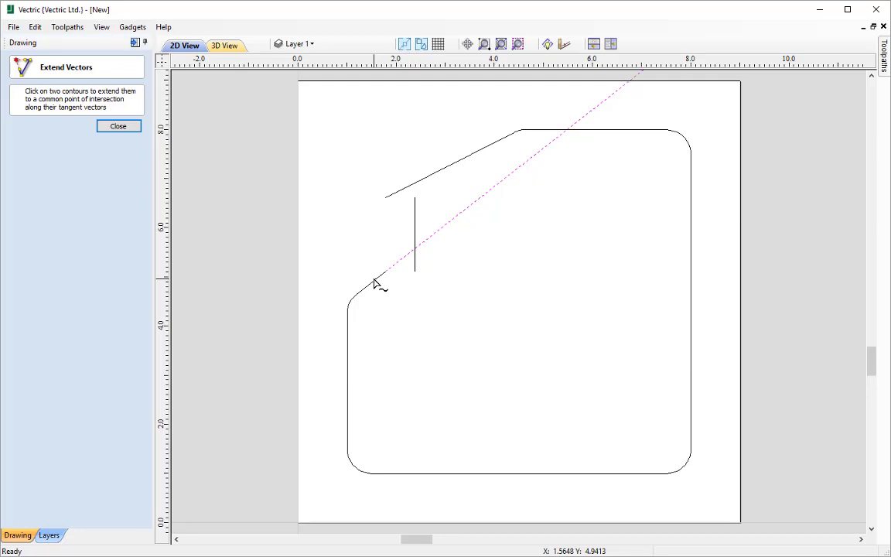
left_click(415, 251)
left_click(416, 263)
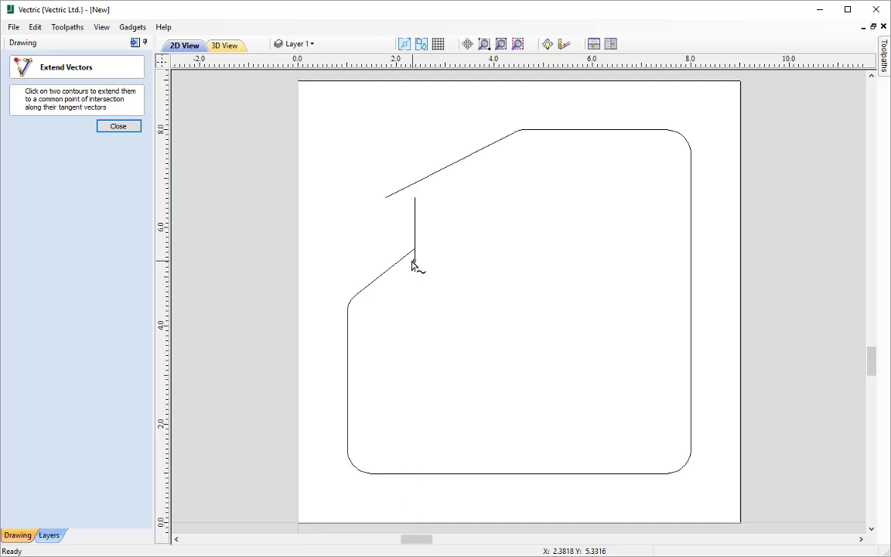
left_click(433, 177)
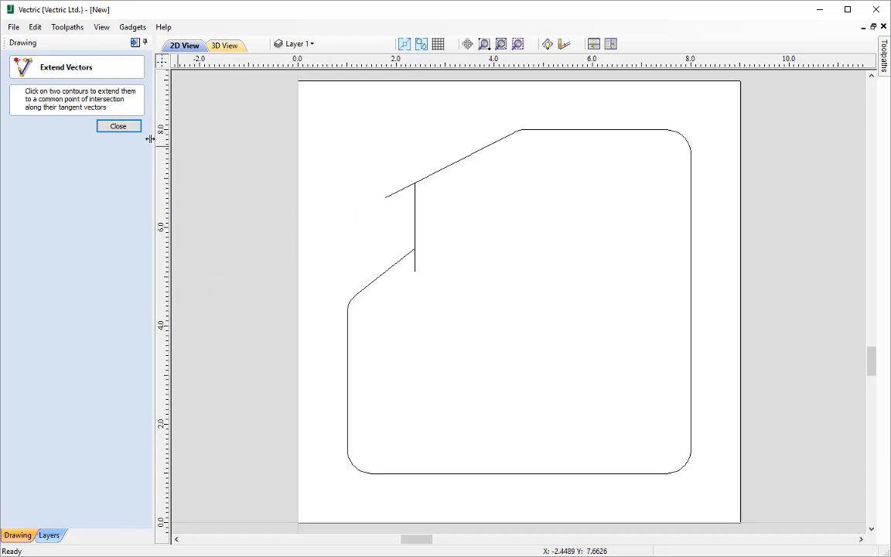
left_click(124, 127)
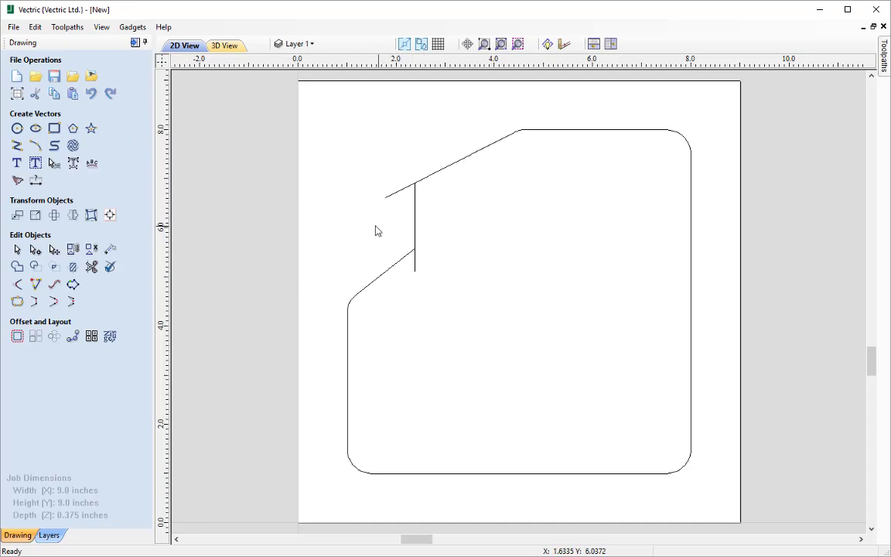
Trim the overhanging ends of the vertical segment and upper diagonal with automatic rejoining, and check that the outline selects as one vector
left_click(90, 267)
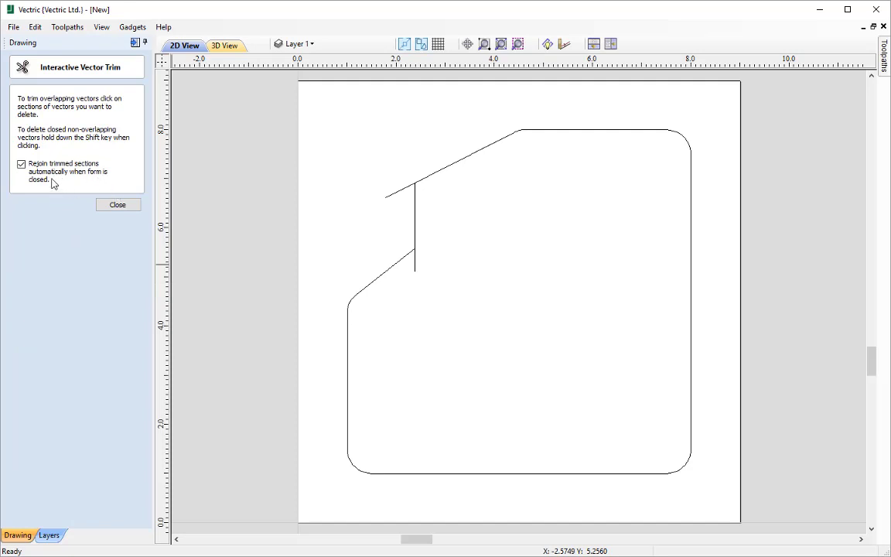
left_click(415, 263)
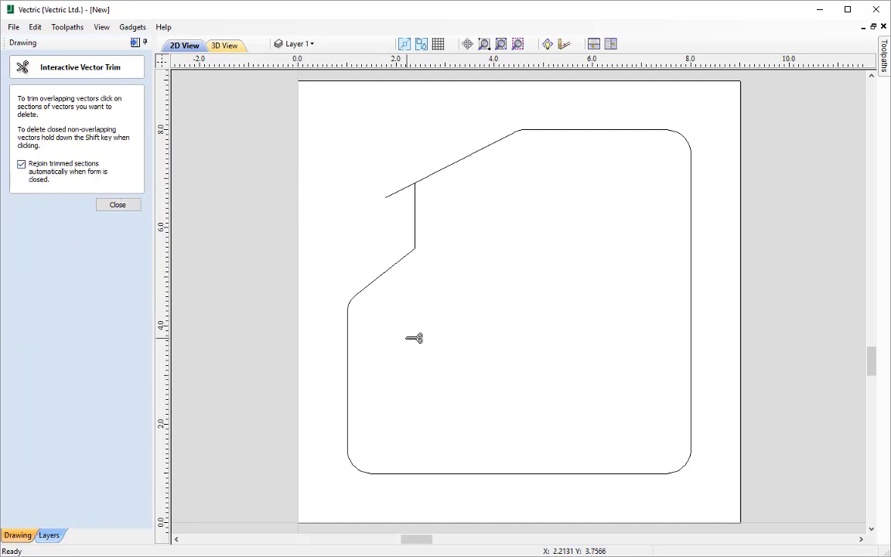
left_click(395, 193)
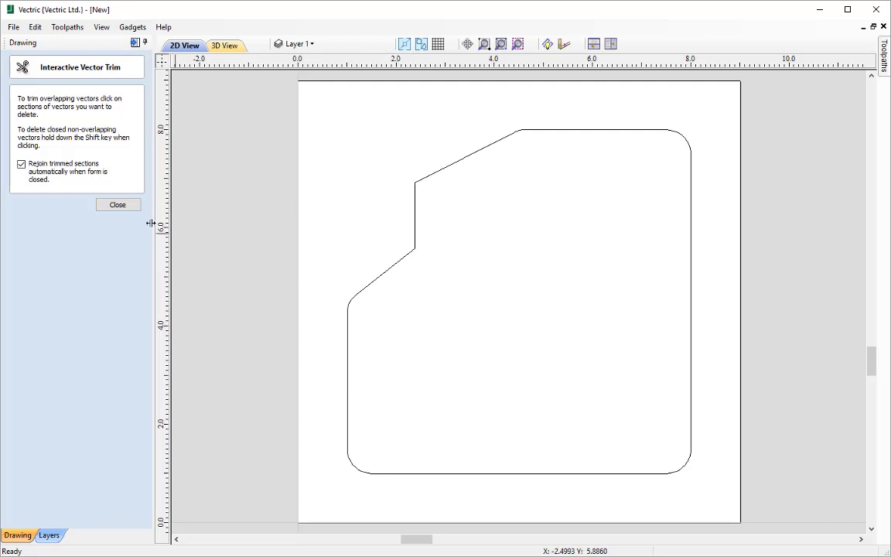
left_click(119, 205)
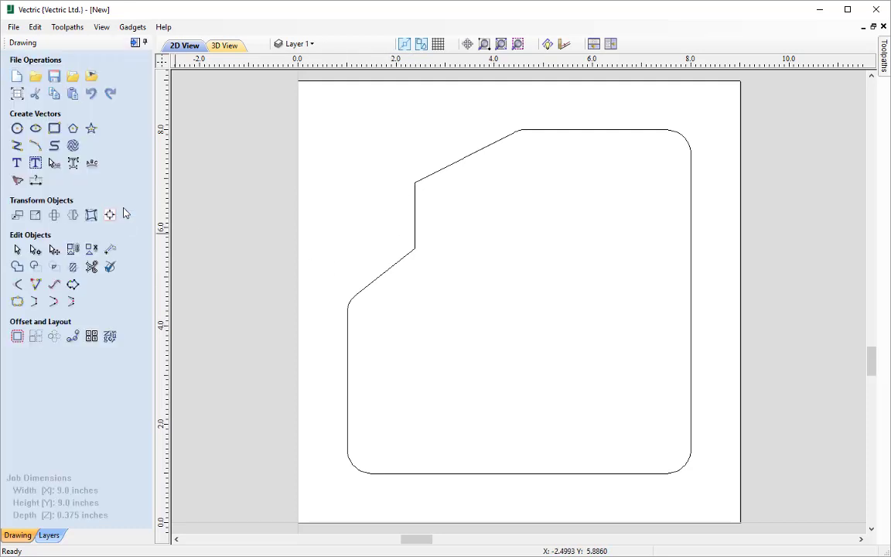
left_click(393, 265)
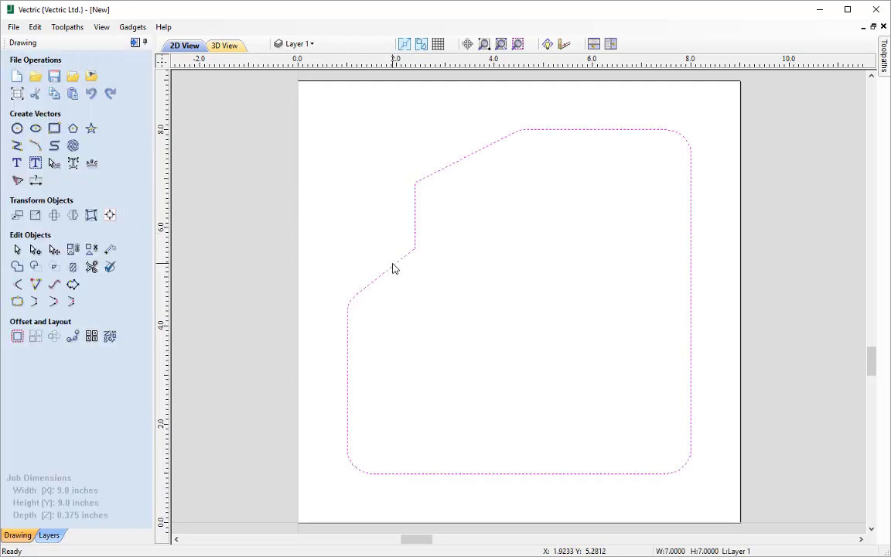
left_click(423, 292)
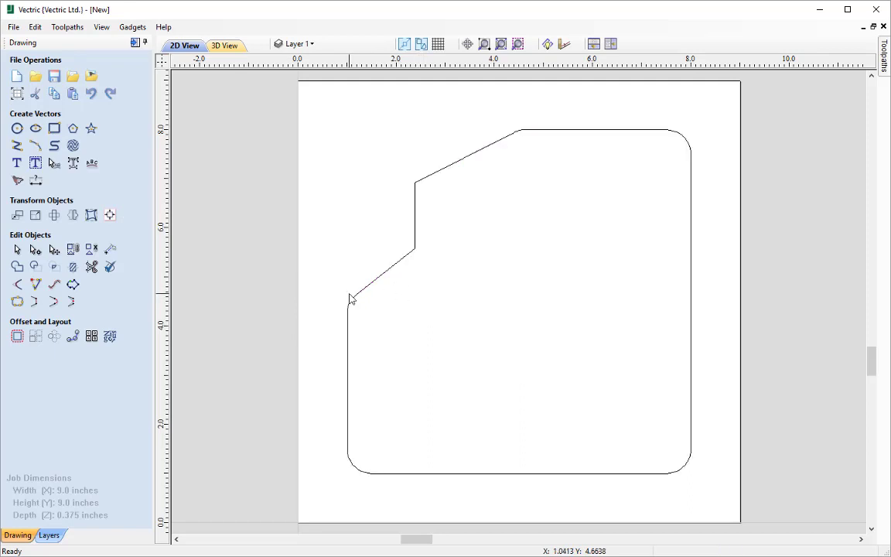
Round the two corners at the ends of the short vertical segment with normal fillets of 0.5 inch radius
left_click(17, 286)
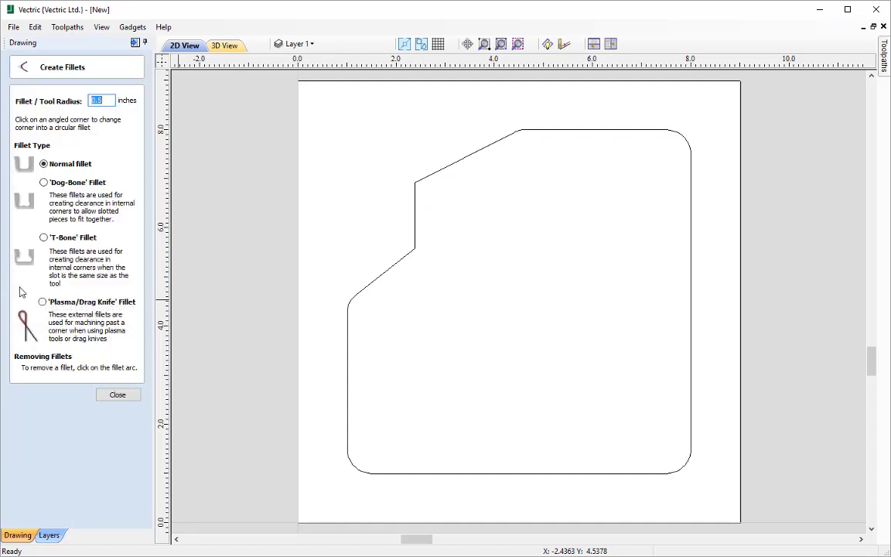
left_click(414, 241)
left_click(415, 182)
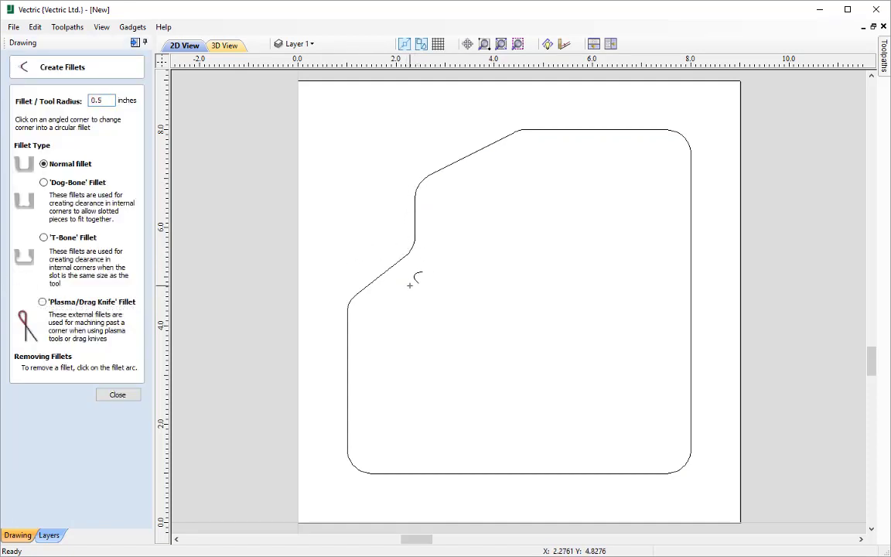
left_click(118, 395)
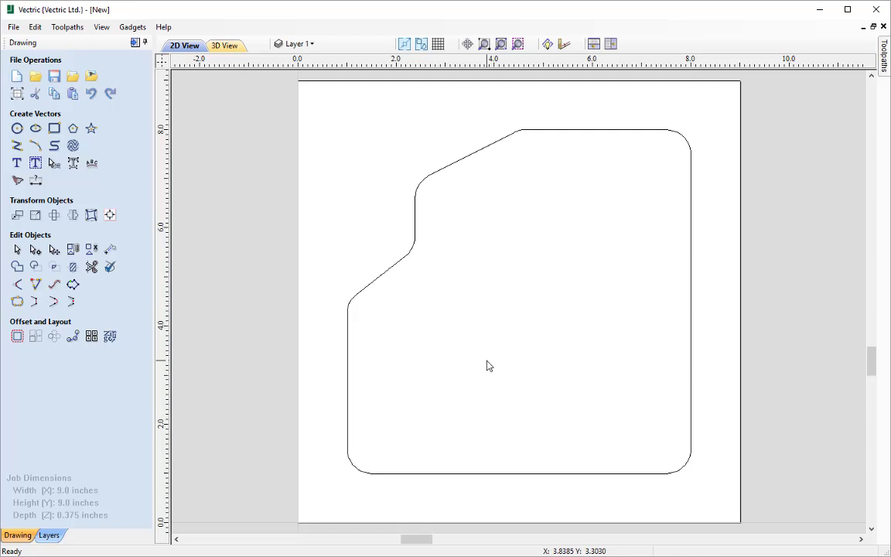
Draw three 0.25 inch diameter circles at the corner arc centers: X 1.5 Y 1.5, X 7.5 Y 1.5, and X 7.5 Y 7.5
left_click(17, 129)
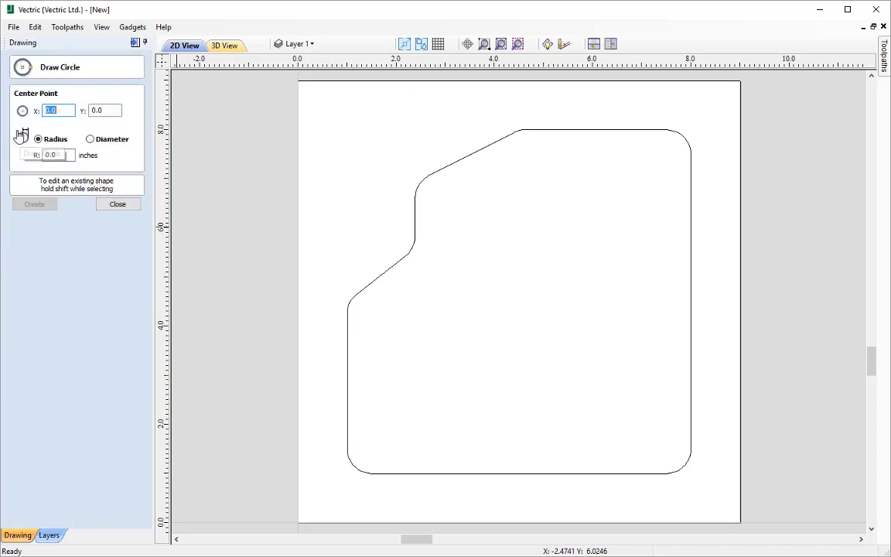
left_click(91, 139)
left_click(58, 154)
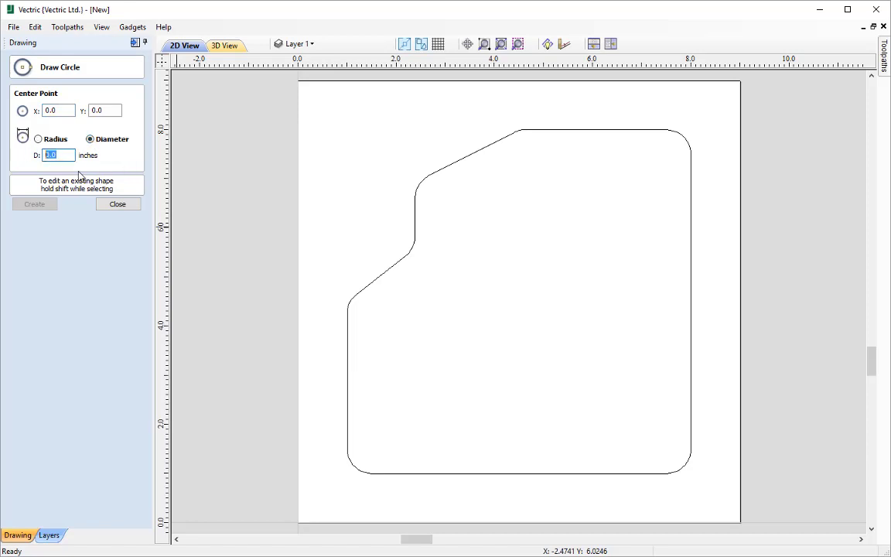
type("0.25")
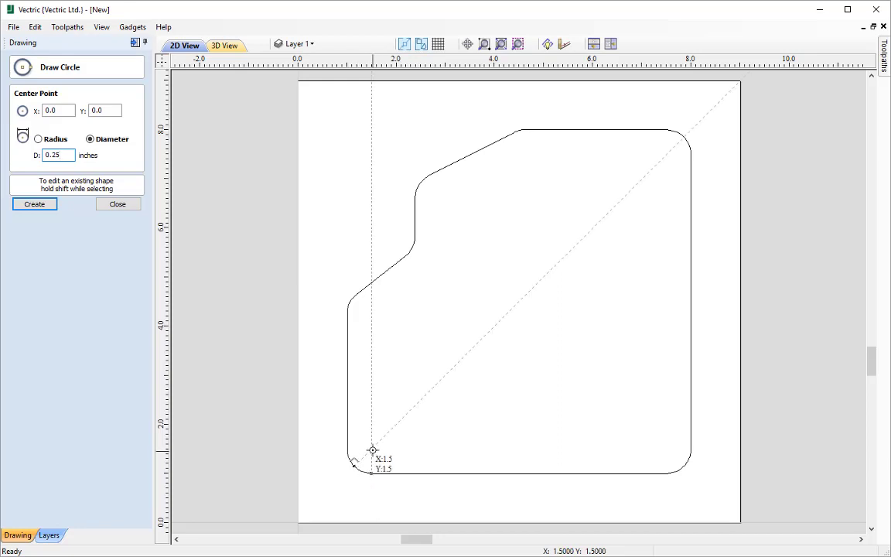
left_click(372, 450)
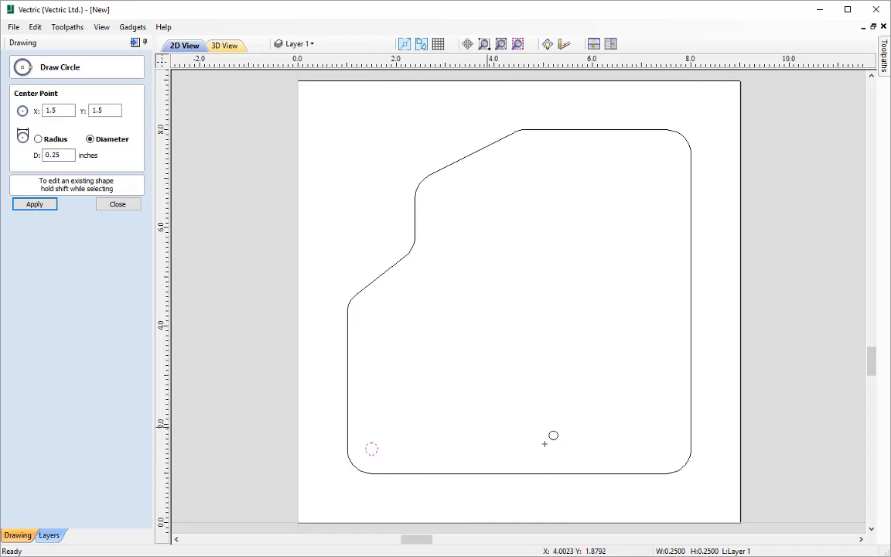
left_click(667, 449)
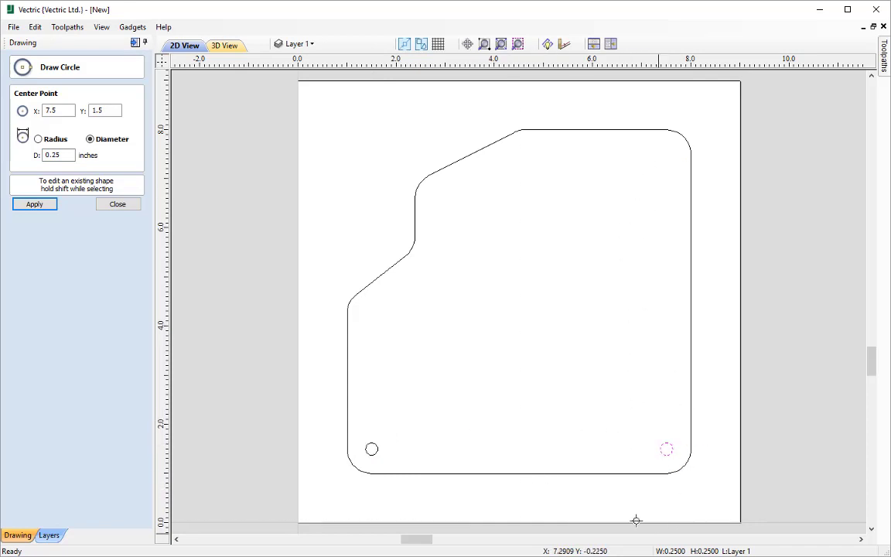
left_click(671, 153)
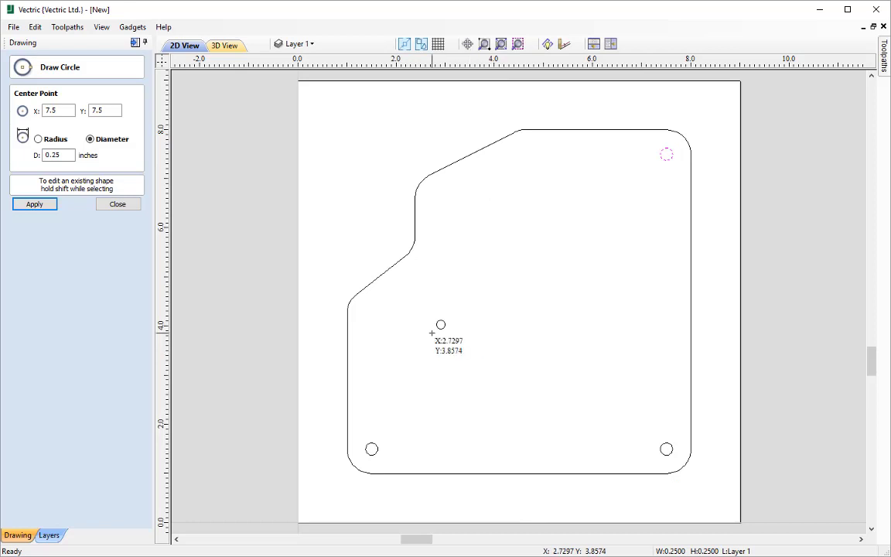
Draw a 3.5 inch diameter circle centered on the midpoint of the outline's bottom edge at X 4.5, Y 1.0
double_click(55, 154)
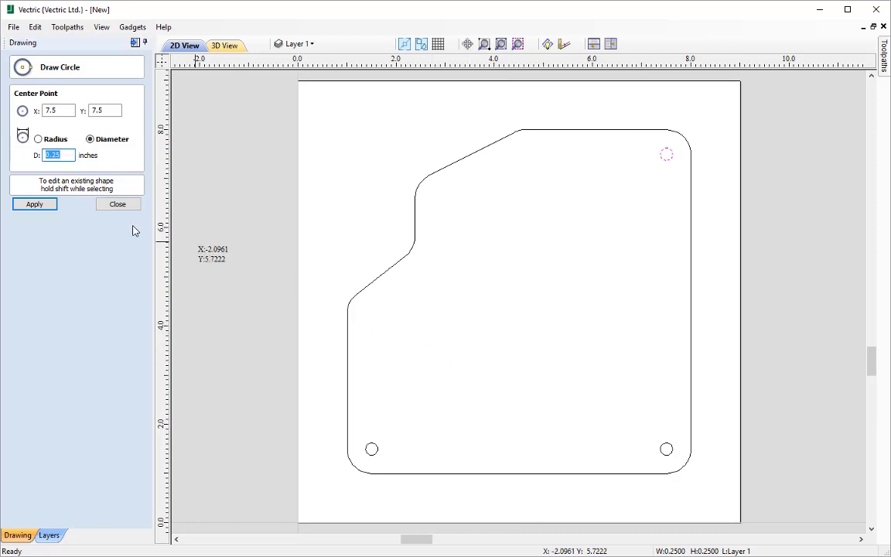
type("3.5")
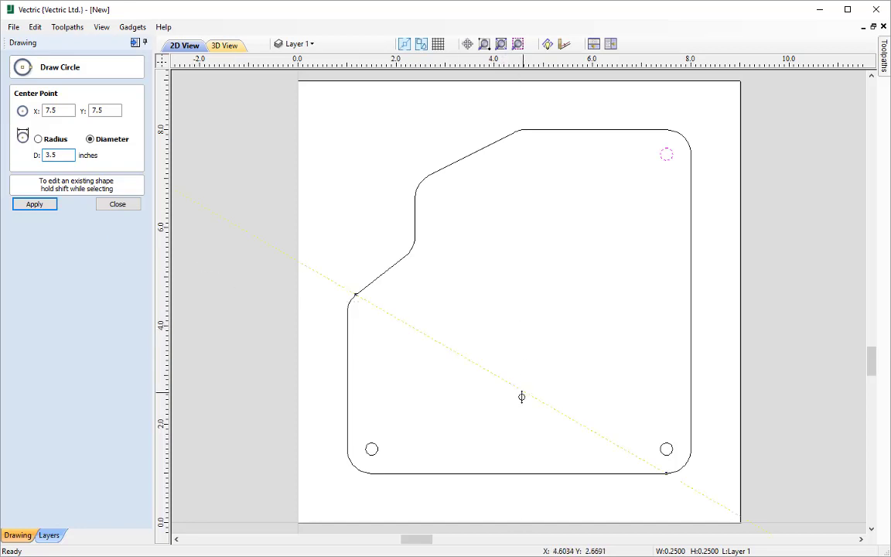
left_click(520, 472)
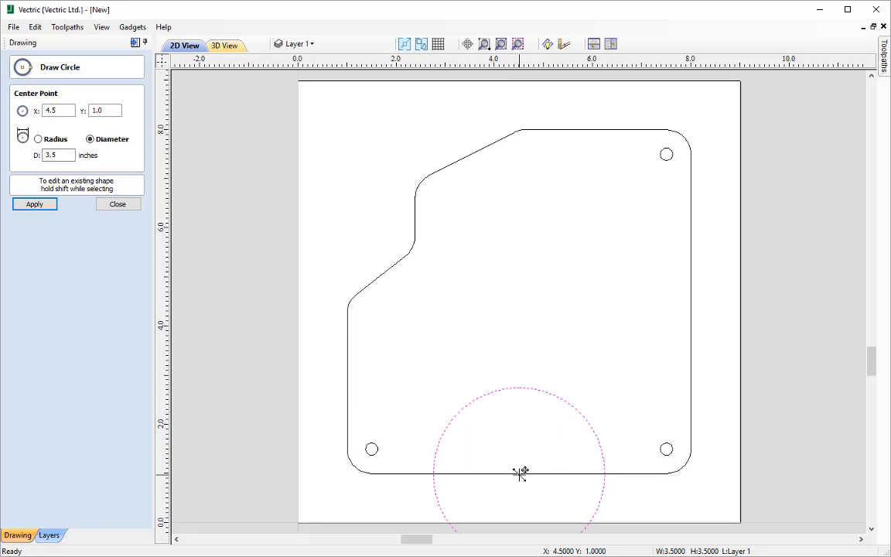
scroll(520, 472, "down", 2)
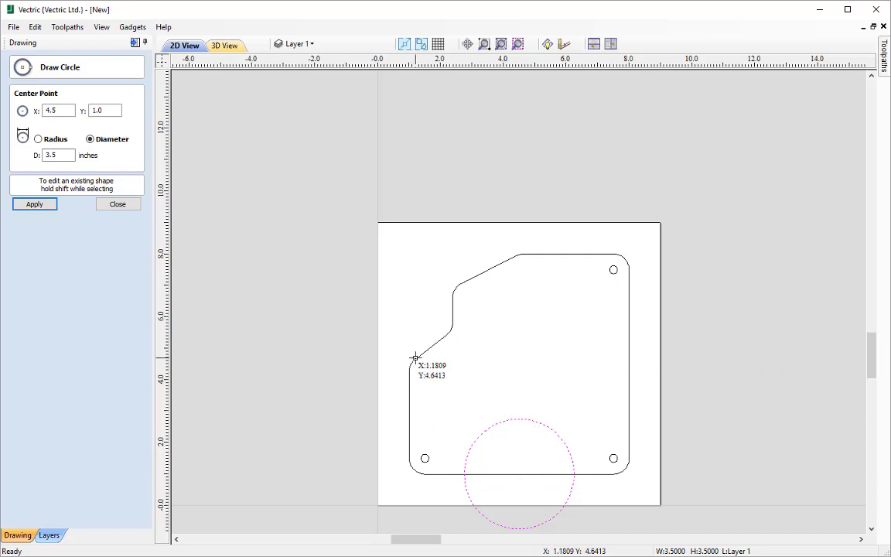
Subtract the 3.5 inch circle from the outline to cut a half-round notch into its bottom edge
left_click(124, 205)
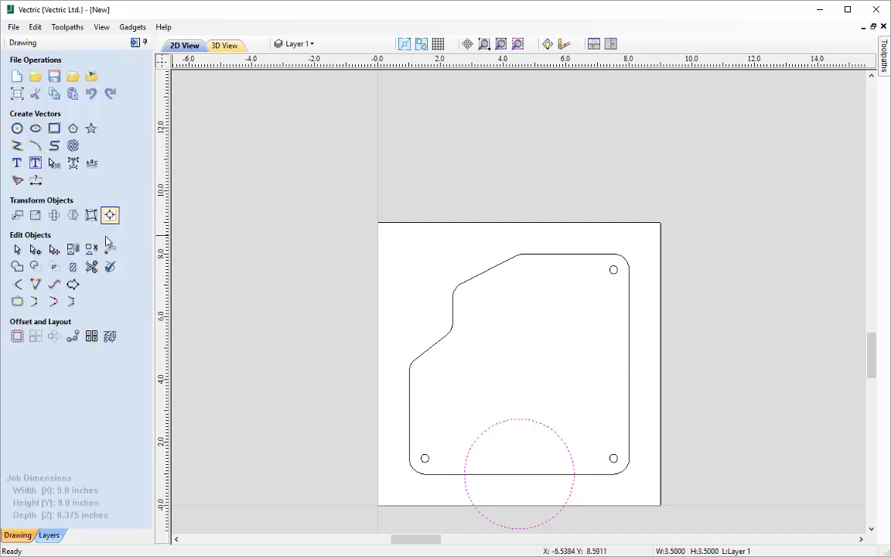
left_click(486, 386)
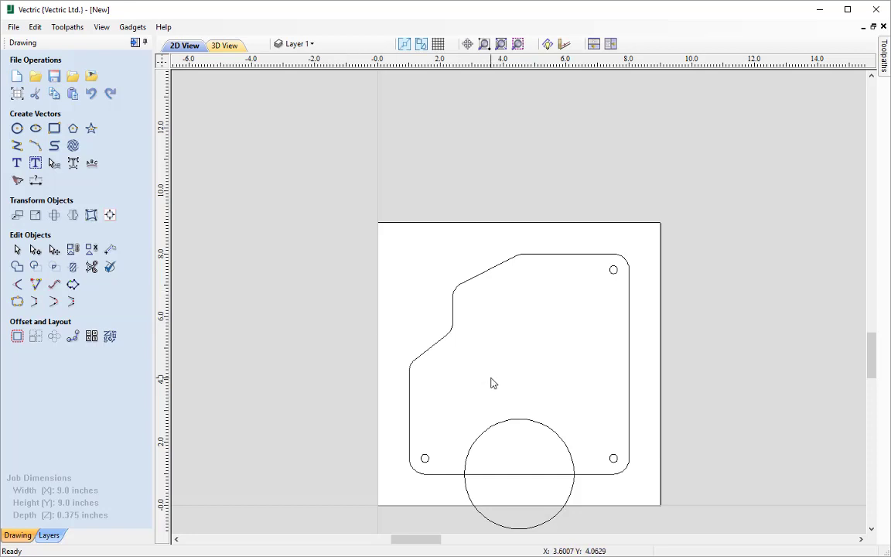
left_click(440, 345)
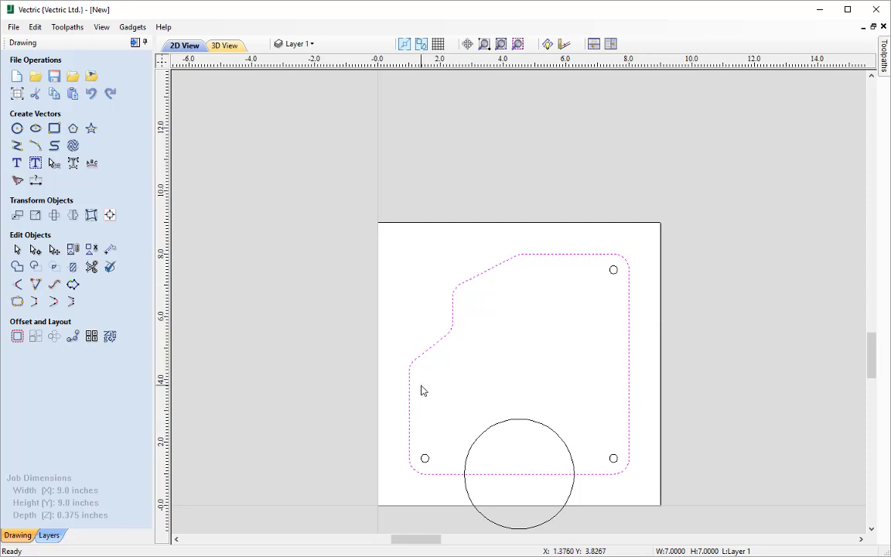
left_click(550, 436, "shift")
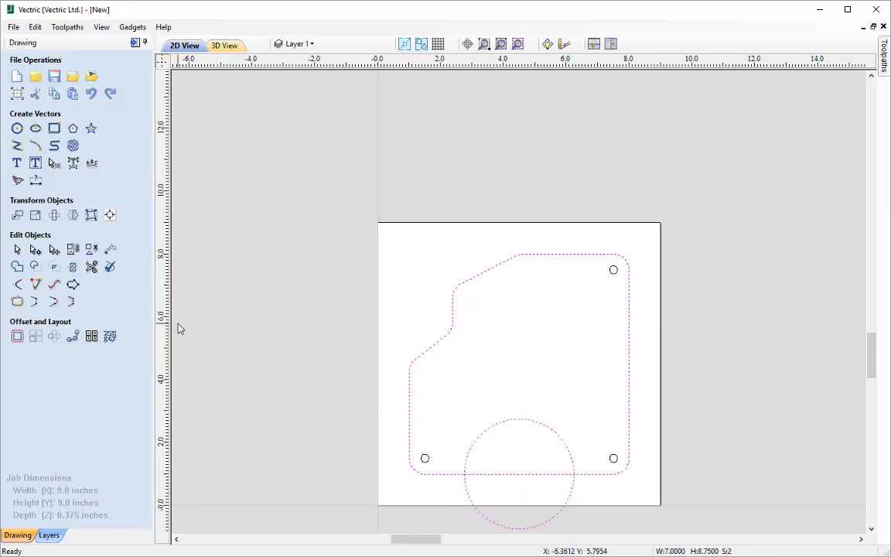
left_click(35, 267)
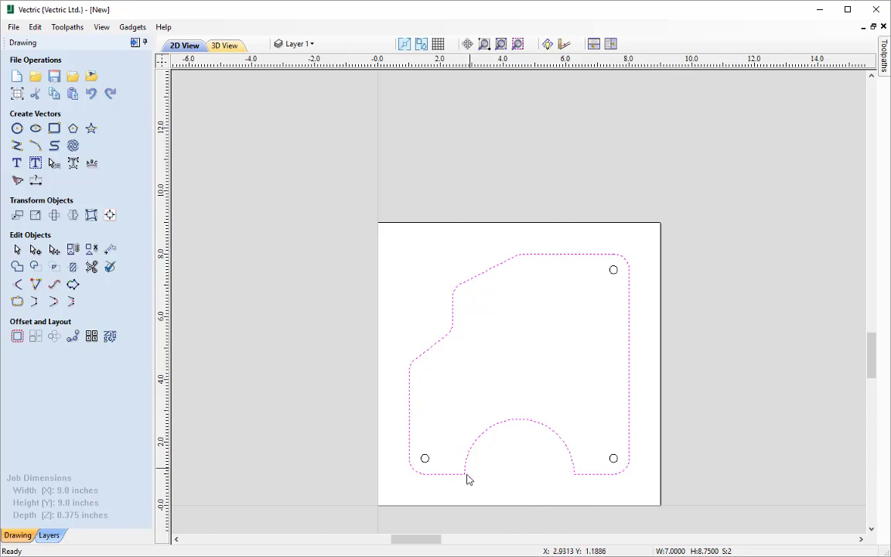
left_click(528, 376)
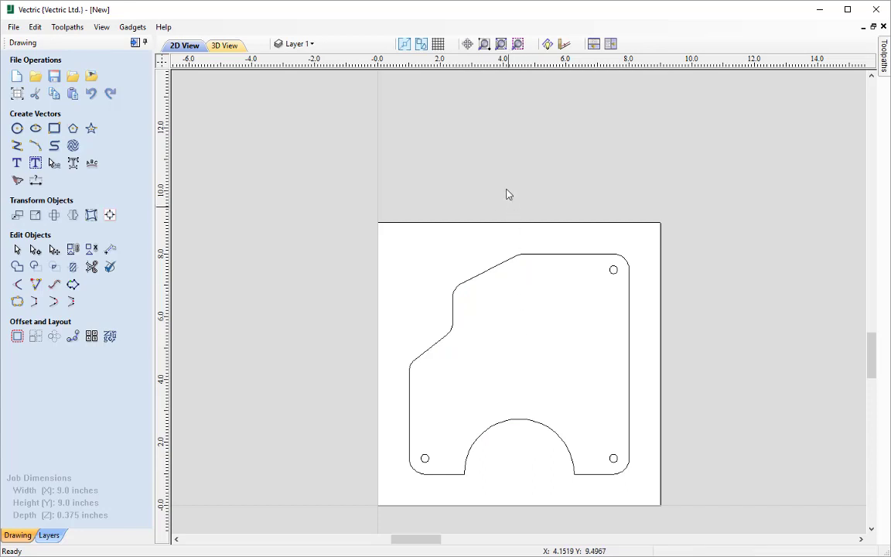
Draw a square-cornered rectangle 2+3/8 inches wide and 0.75 inch high inside the outline, starting at about X 4.12, Y 5.81
left_click(501, 44)
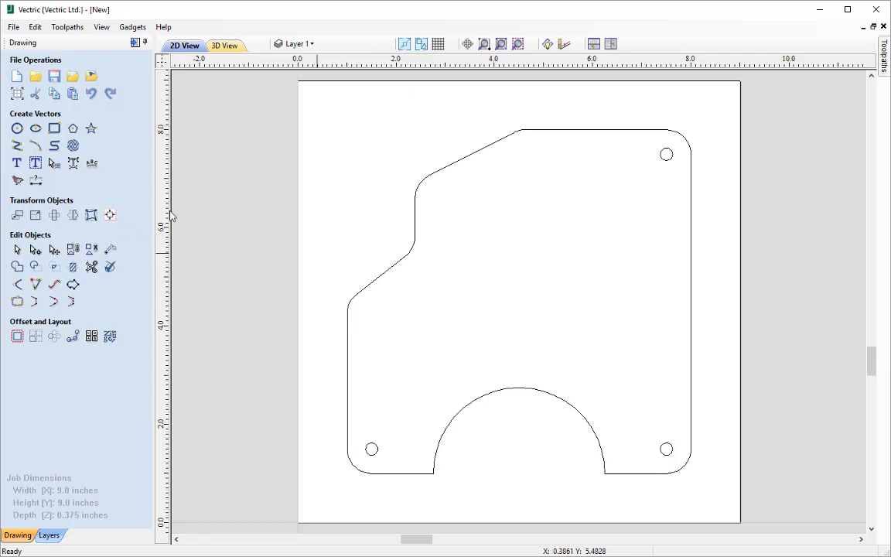
left_click(54, 127)
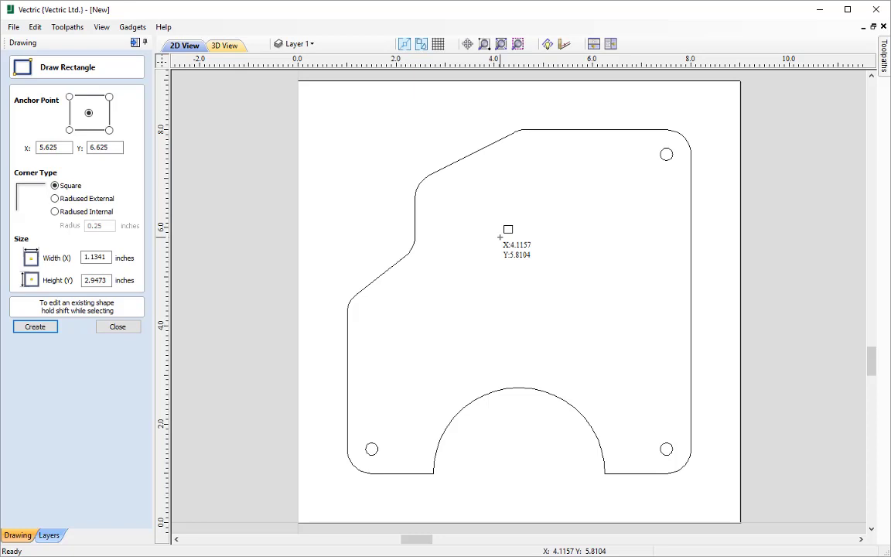
left_click_drag(500, 236, 540, 263)
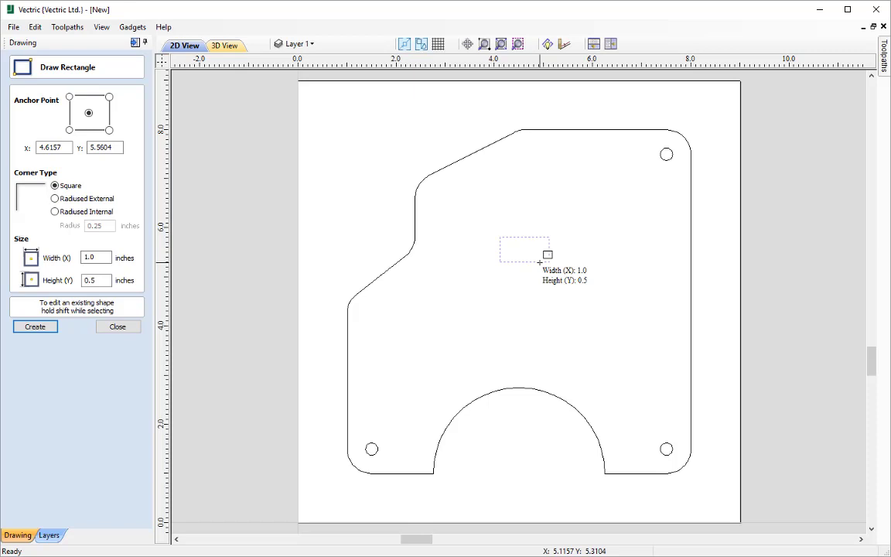
type("2+3/8")
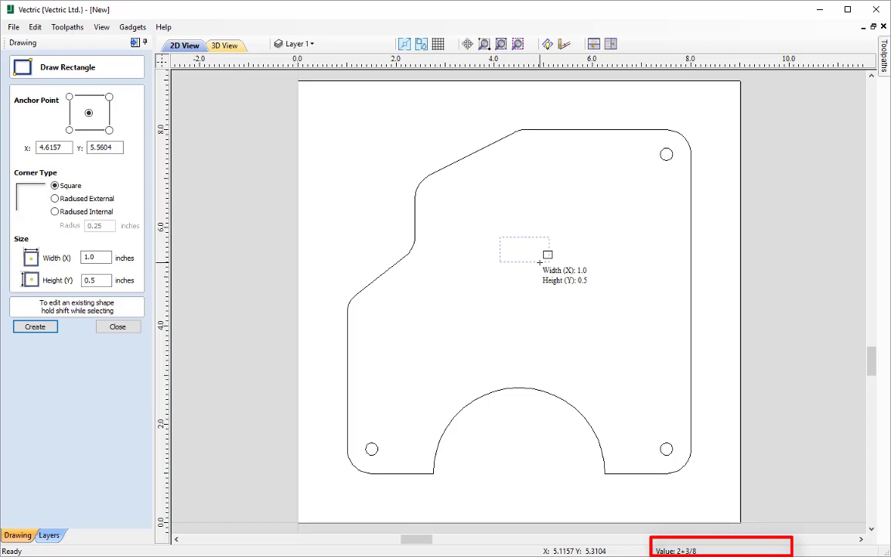
key("Tab")
type("0.75")
key("Return")
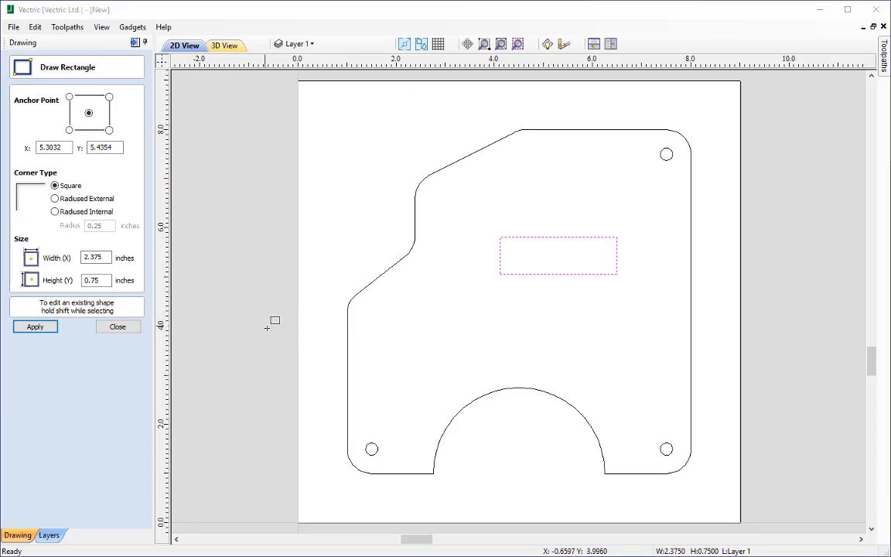
left_click(116, 327)
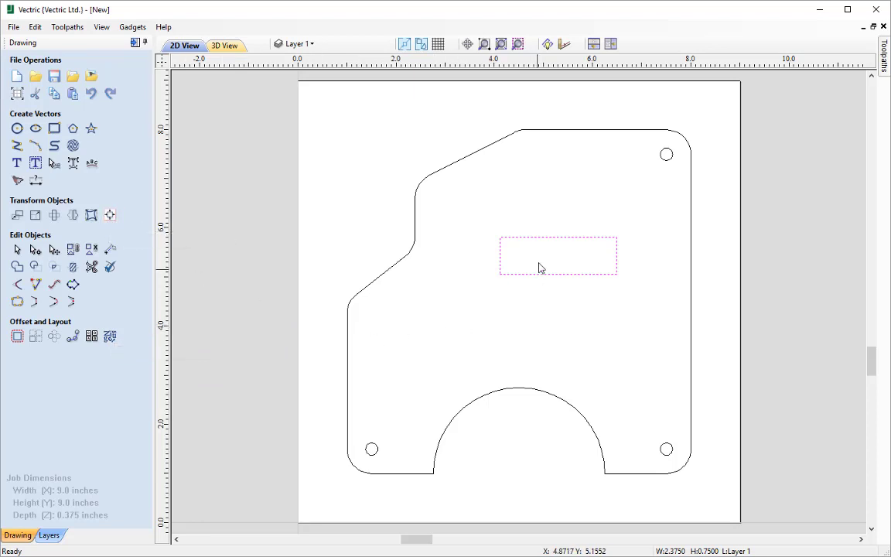
Align the rectangle to the inside right edge and the inside bottom edge of the outline
left_click(690, 285, "shift")
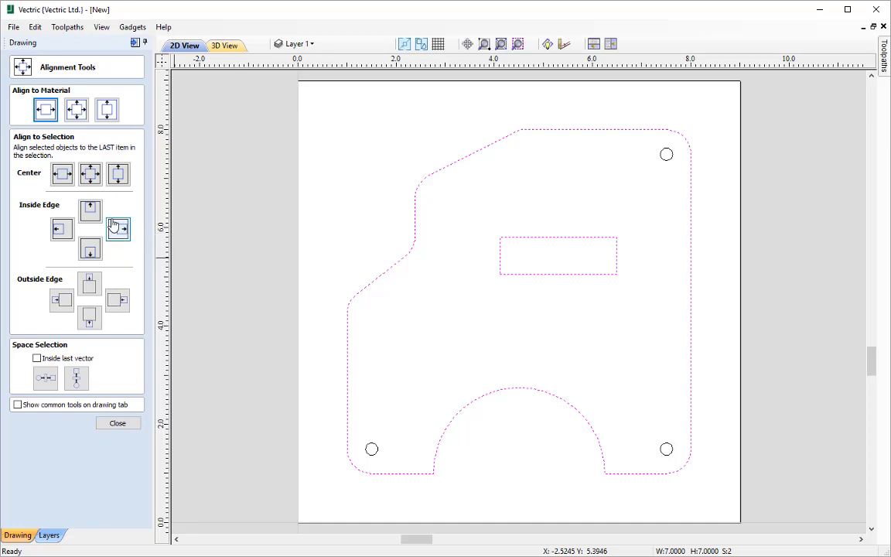
left_click(118, 229)
left_click(118, 236)
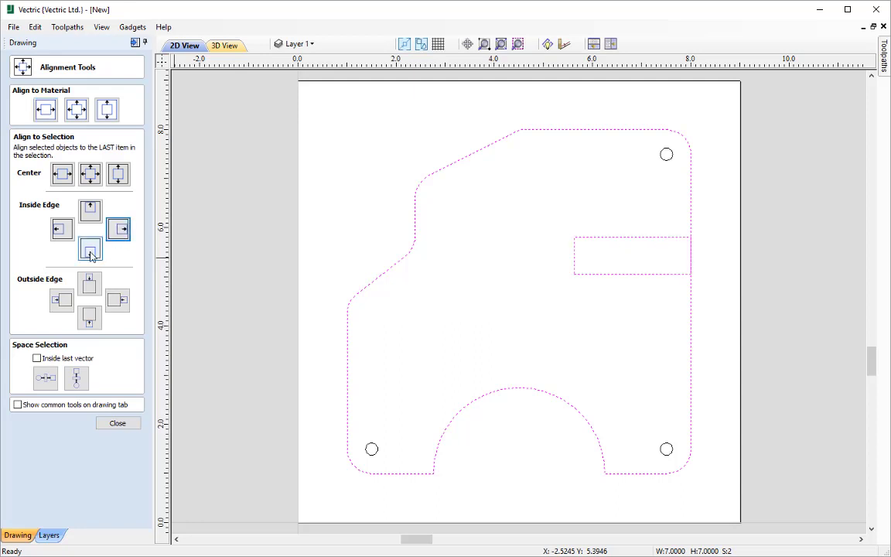
left_click(90, 250)
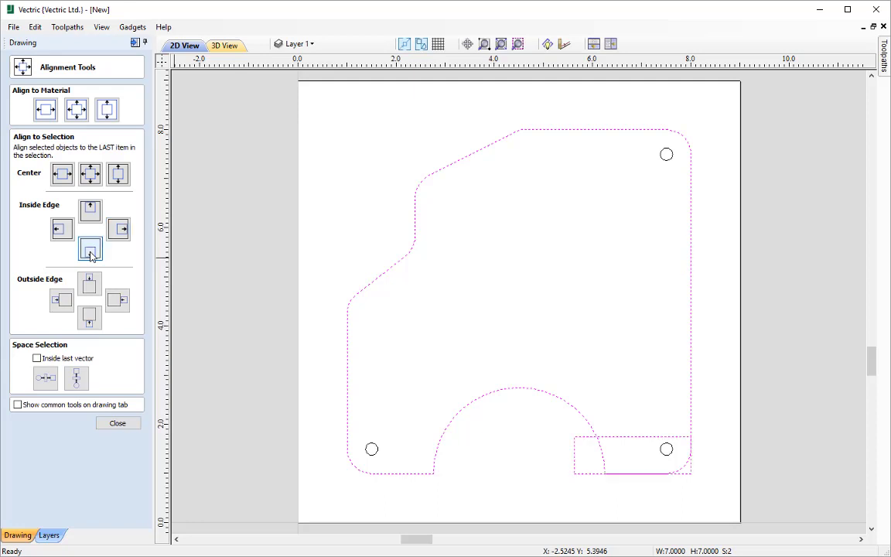
left_click(117, 423)
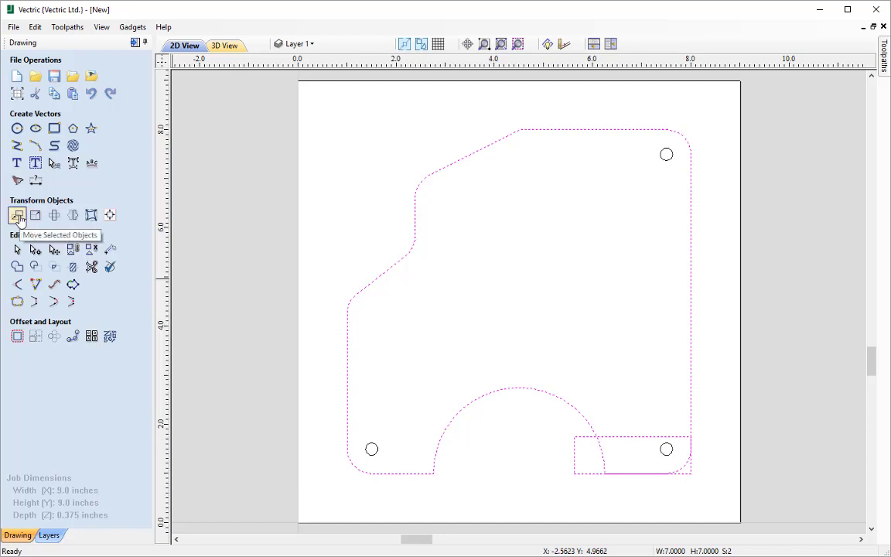
Undo the rectangle's bottom-edge and right-edge alignments
left_click(503, 332)
key("ctrl+z")
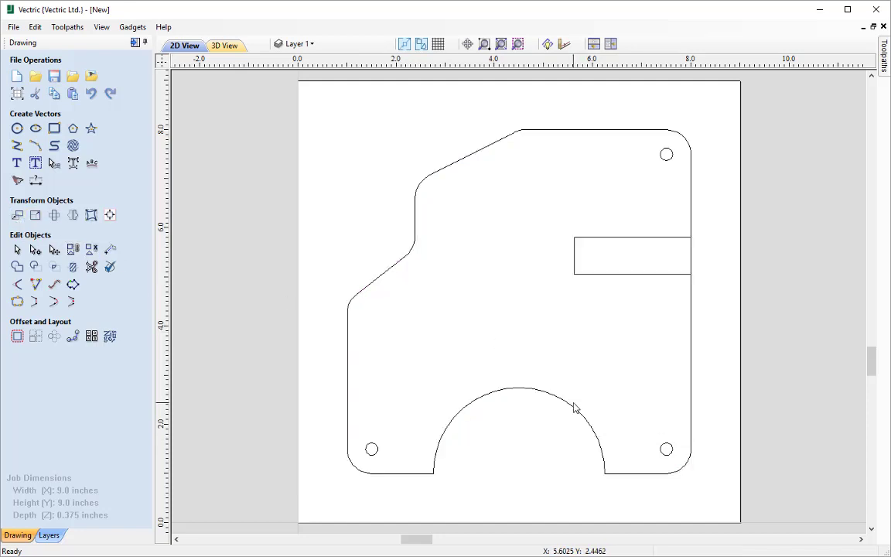
key("ctrl+z")
Move the rectangle into the outline's lower right corner, snapped flush with the right and bottom edges, and check the fit up close
left_click(539, 275)
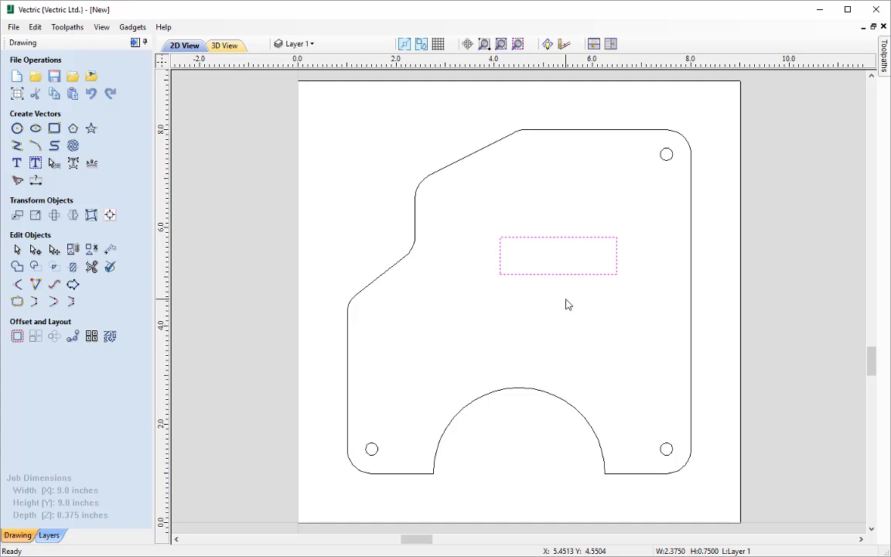
key("Escape")
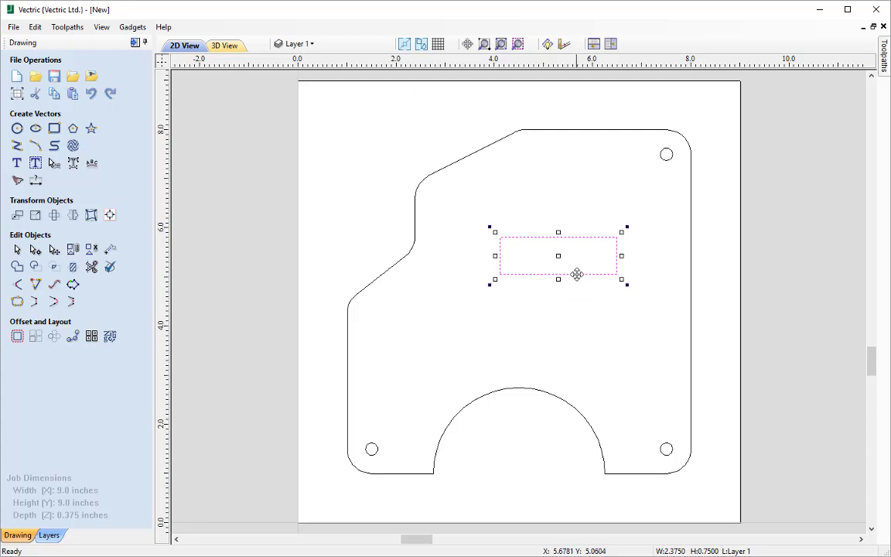
left_click_drag(576, 274, 655, 471)
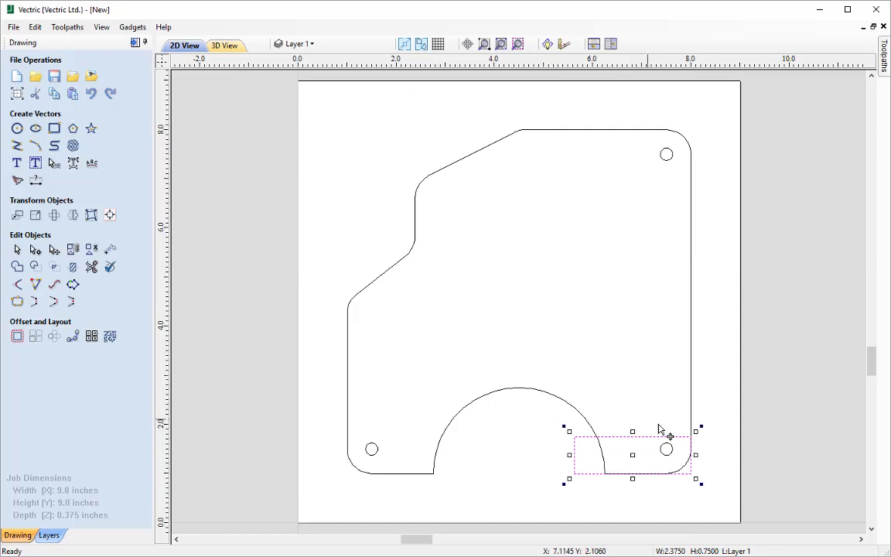
scroll(696, 458, "up", 1)
scroll(696, 458, "up", 2)
scroll(682, 427, "down", 2)
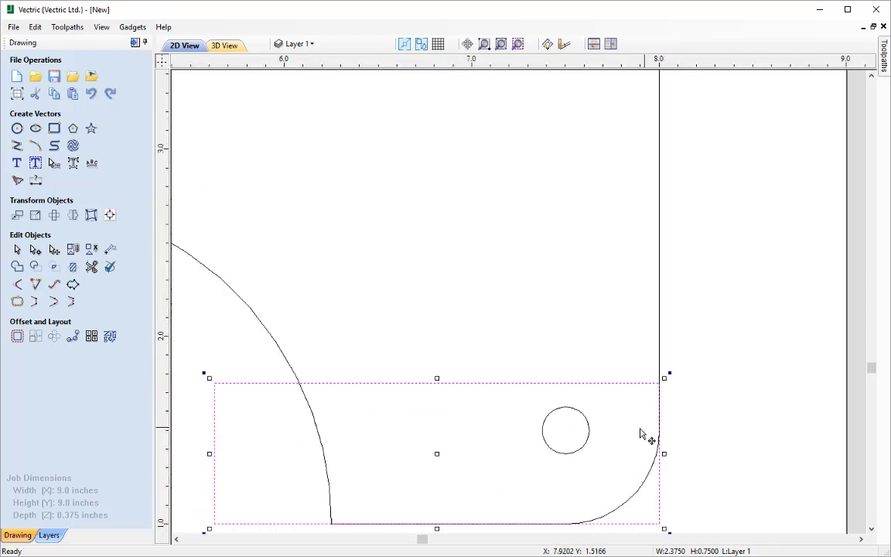
scroll(557, 488, "up", 3)
scroll(787, 423, "down", 3)
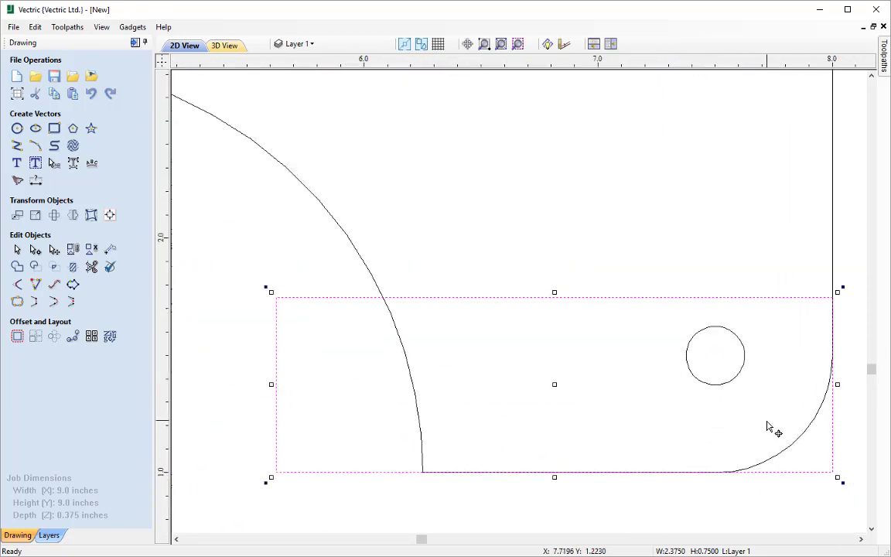
scroll(758, 431, "down", 2)
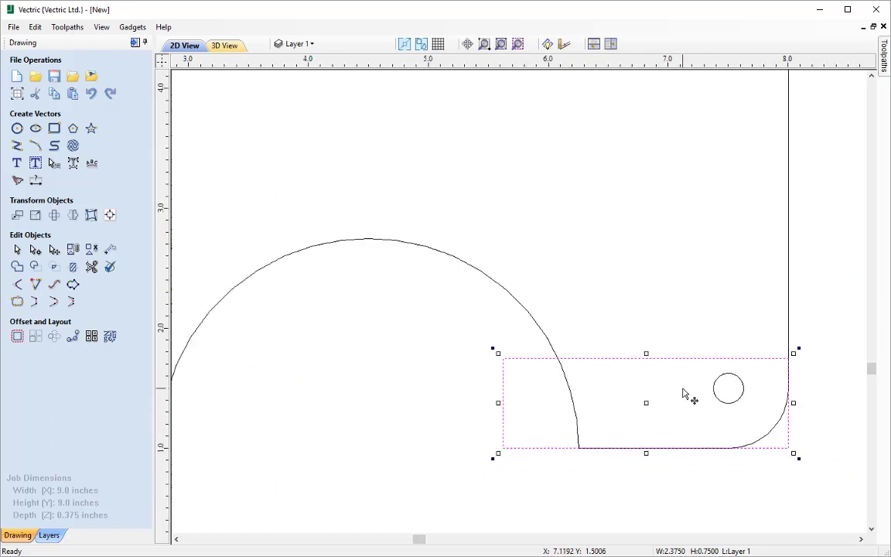
scroll(683, 394, "down", 3)
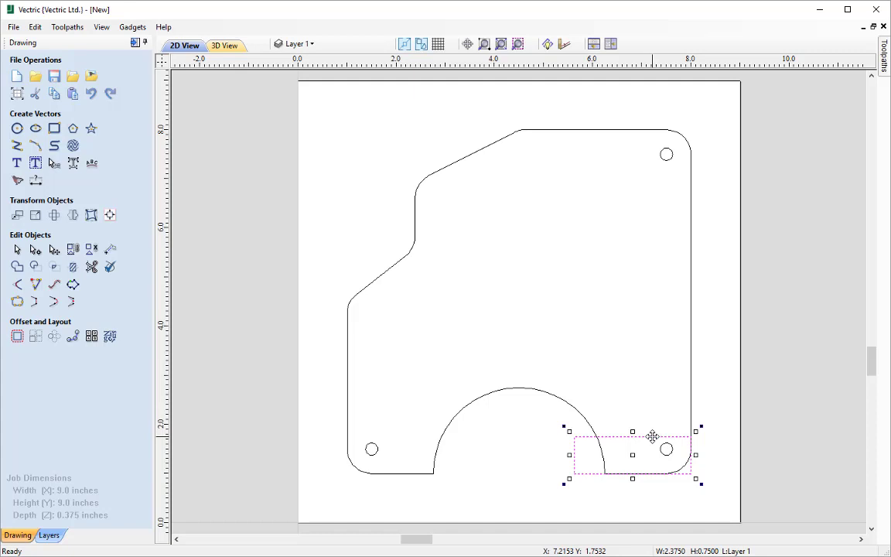
Move the rectangle exactly 1.5 inches straight up along the outline's right edge and deselect it
left_click_drag(653, 437, 651, 434)
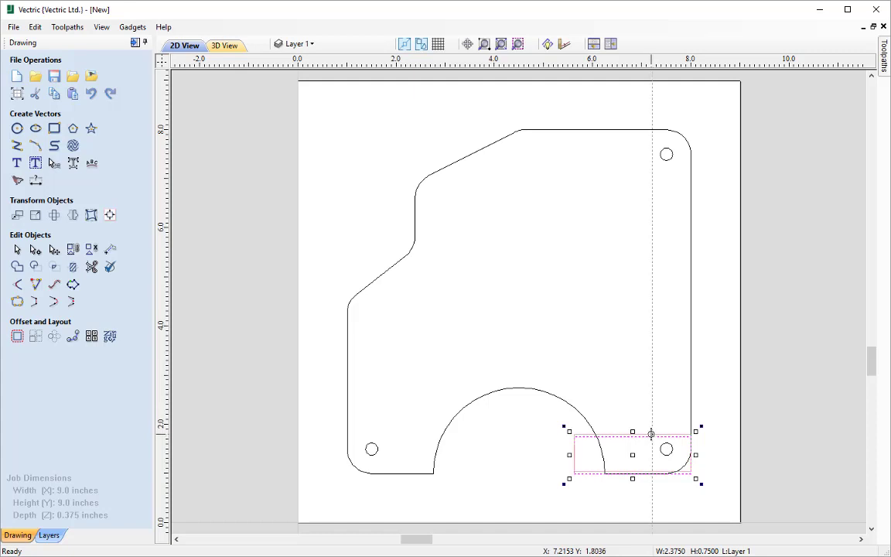
type("1.5")
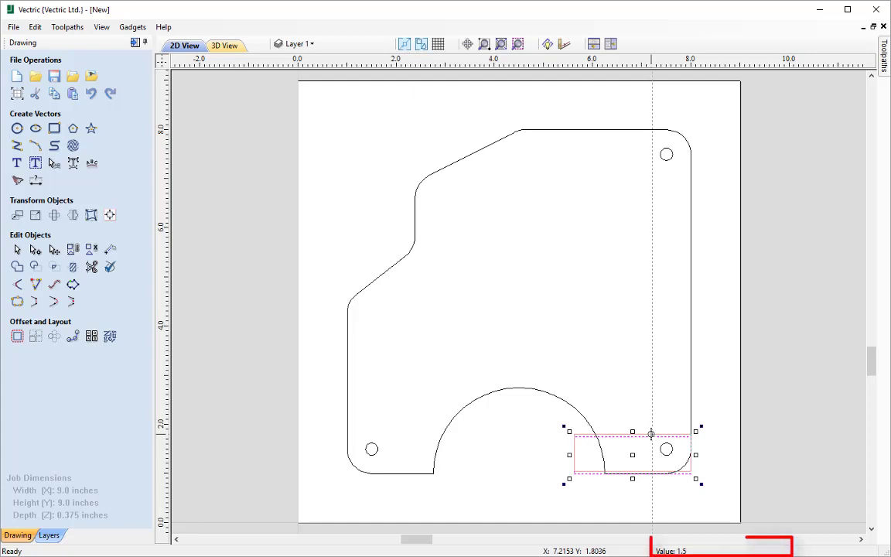
key("Return")
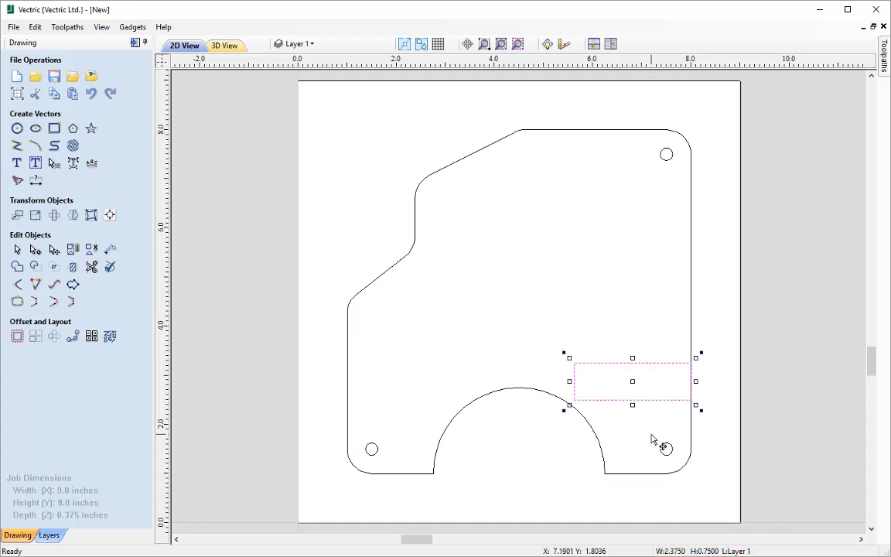
left_click(631, 317)
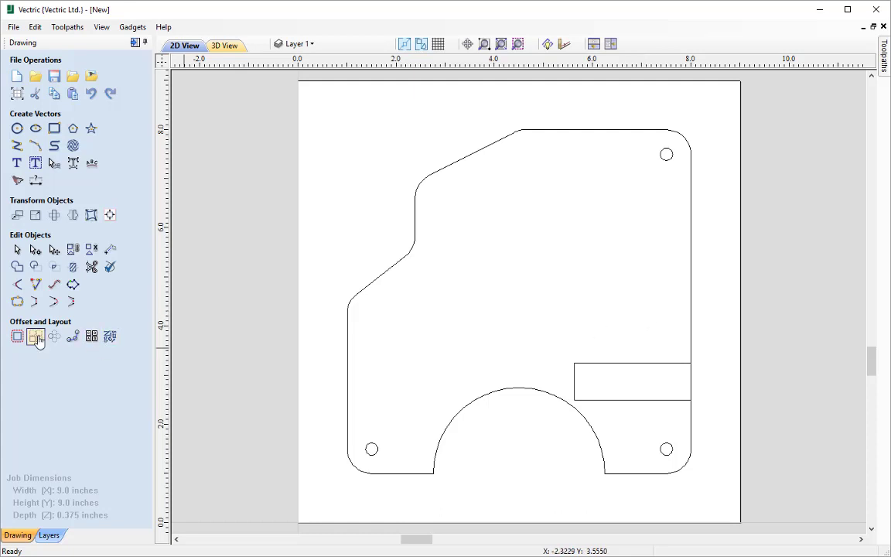
Array copy the rectangle upward in 4 rows and 1 column with a Y gap of 3/8 inch, leaving the copies ungrouped
left_click(606, 371)
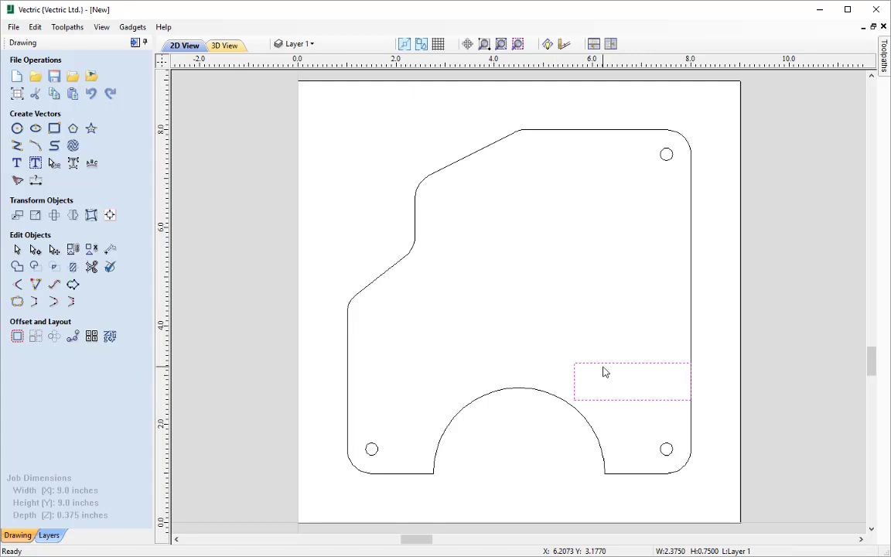
left_click(35, 338)
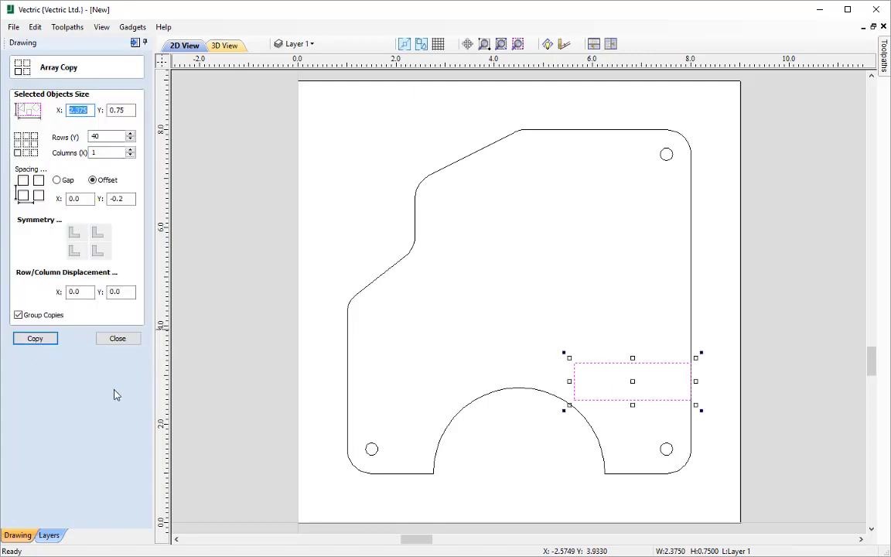
left_click(107, 137)
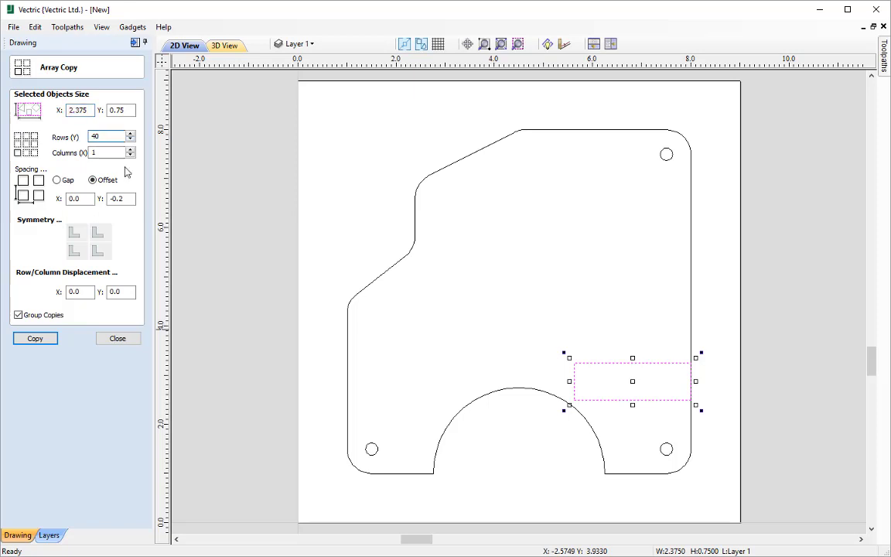
key("BackSpace")
left_click(56, 179)
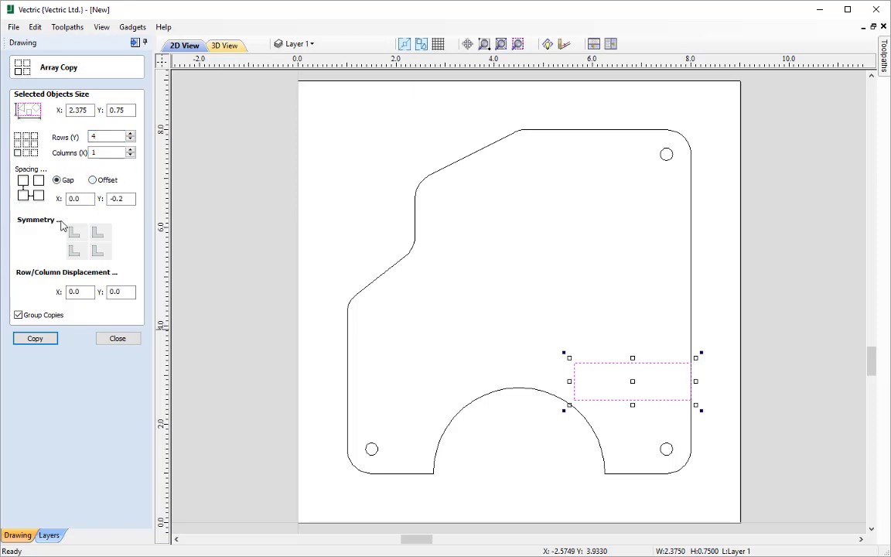
double_click(112, 199)
key("BackSpace")
type("3/8")
key("Return")
left_click(18, 315)
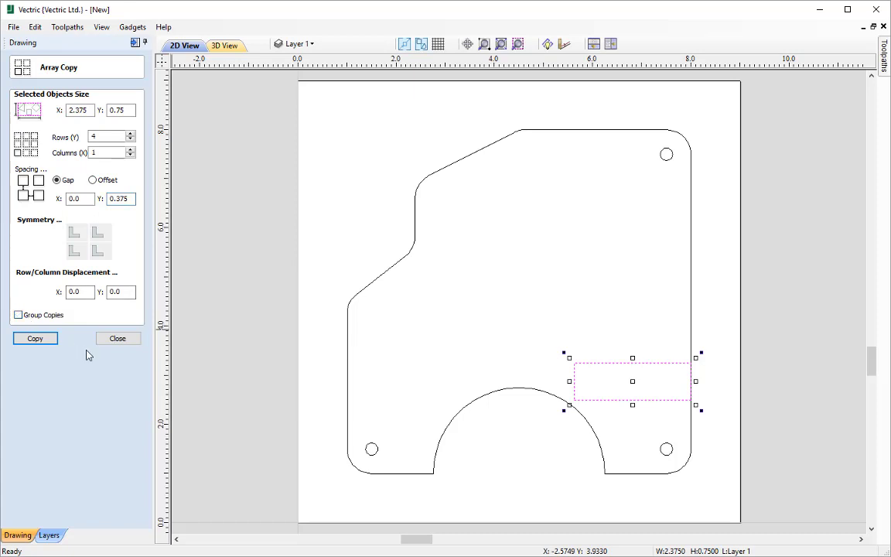
left_click(35, 339)
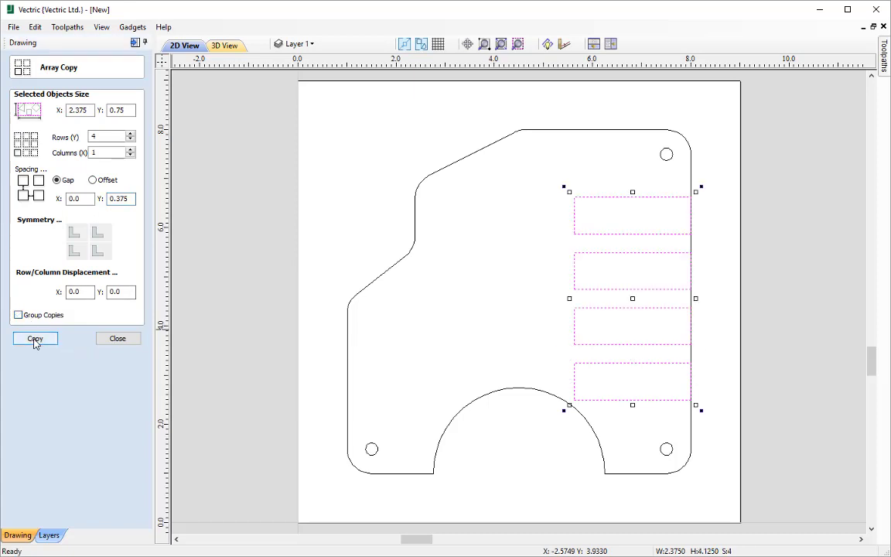
left_click(117, 339)
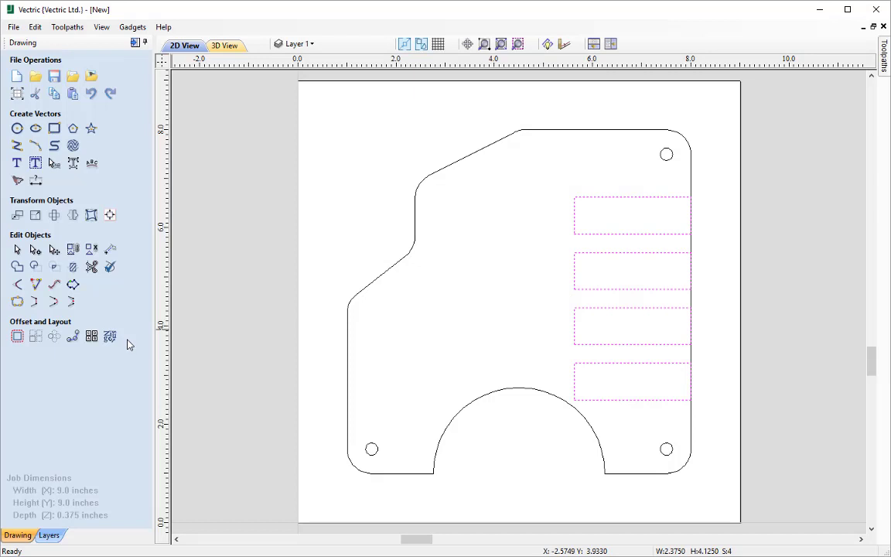
Try drawing a 0.75 by 3 inch rectangle down from the upper left corner of the top right-edge rectangle and discard it
left_click(545, 345)
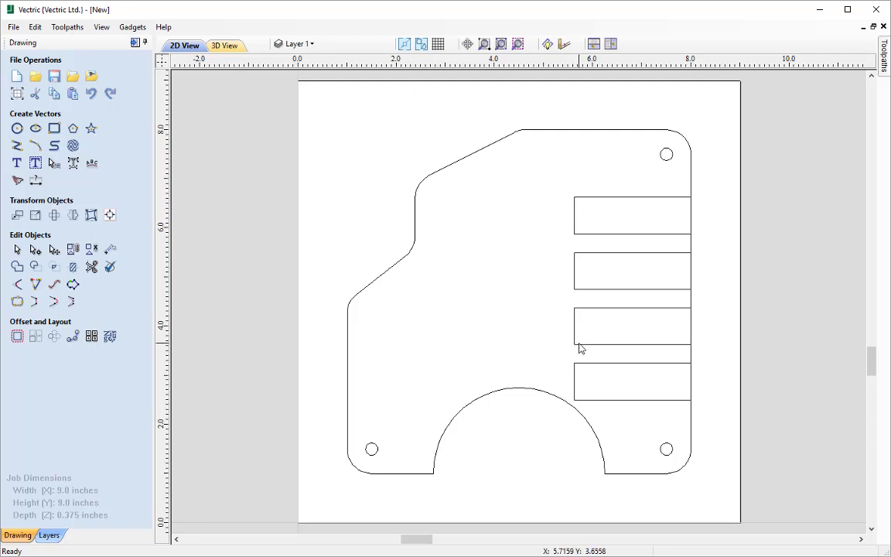
left_click(53, 128)
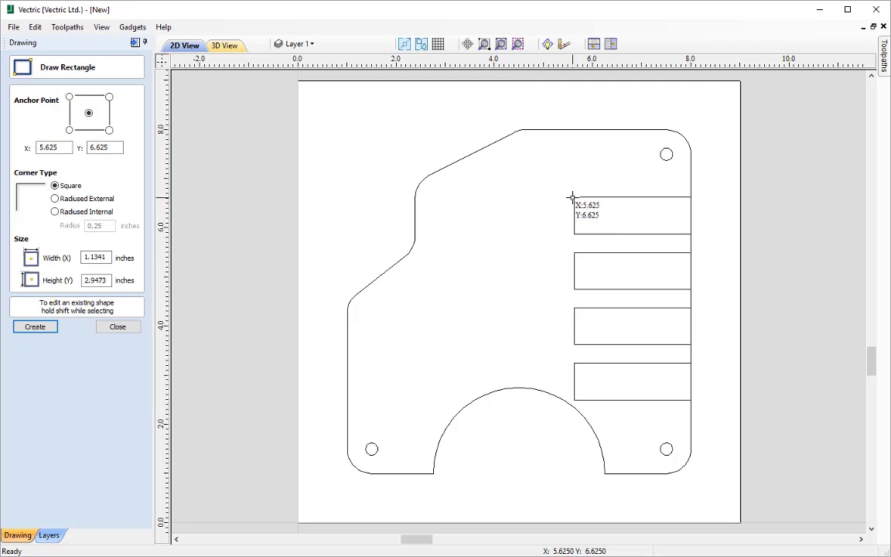
left_click_drag(573, 197, 573, 344)
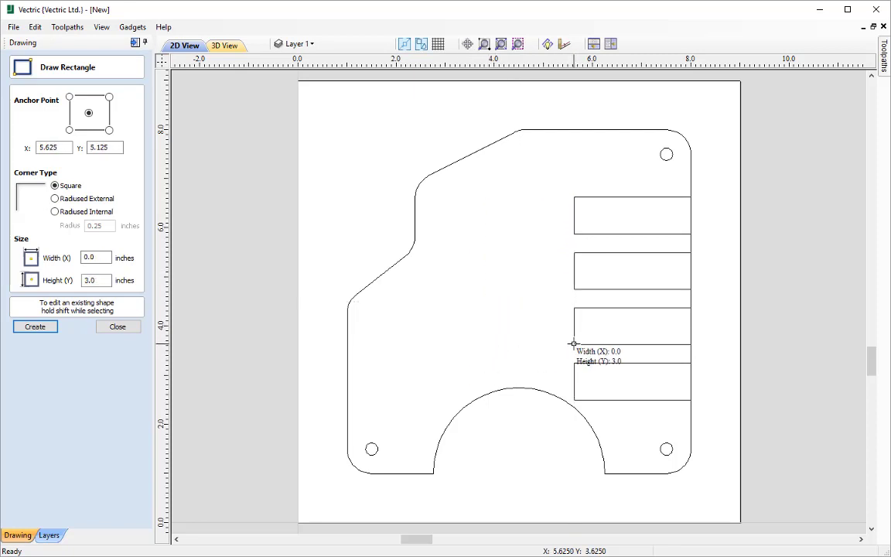
left_click_drag(573, 344, 560, 343)
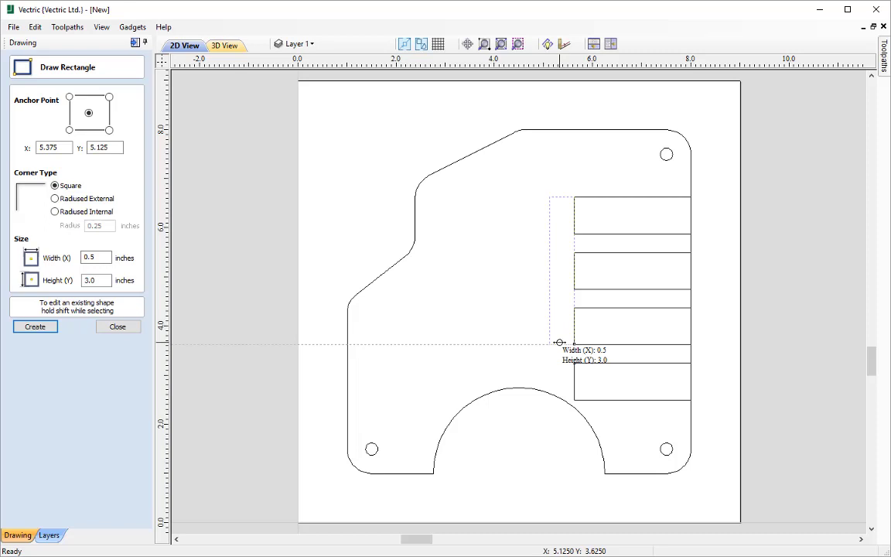
type("0.75")
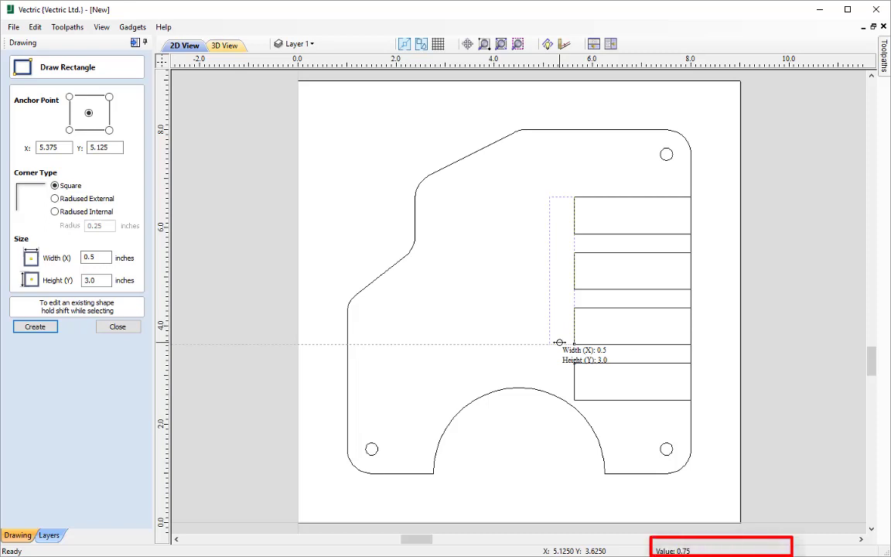
key("Return")
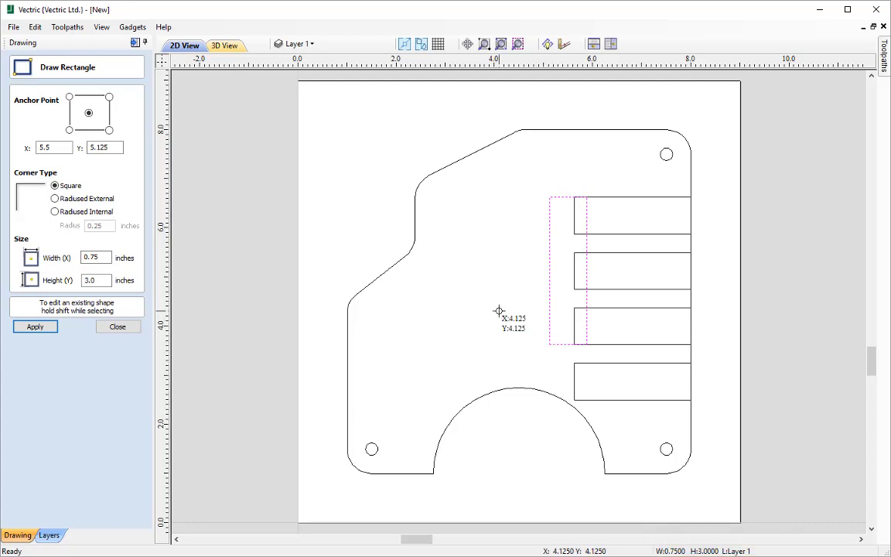
key("Escape")
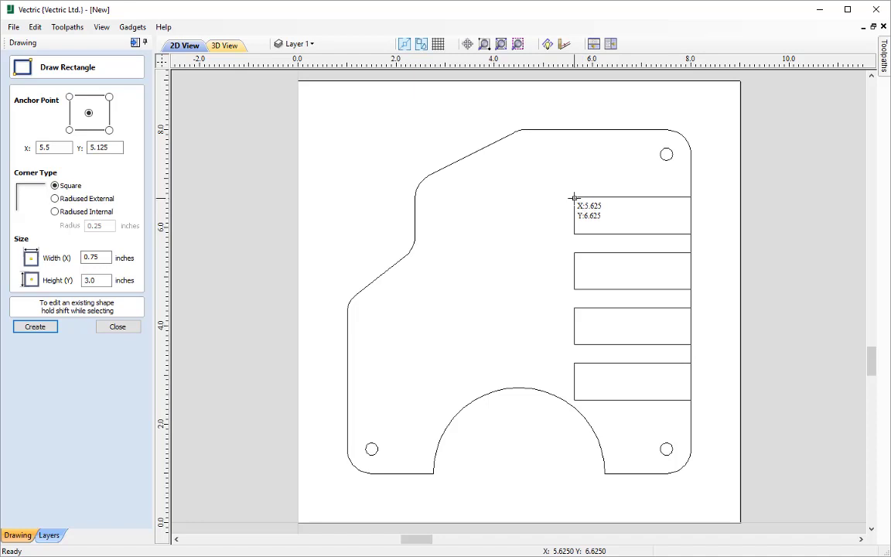
Draw a 0.75 inch wide, 3 inch high rectangle from the top right-edge rectangle's upper left corner and move it to X 4.5, above the notch
left_click_drag(574, 198, 574, 343)
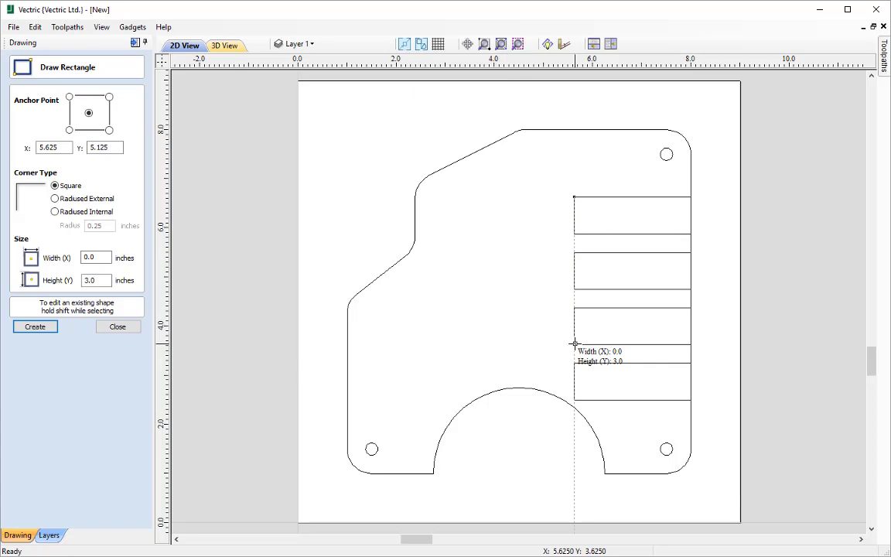
left_click_drag(574, 343, 559, 344)
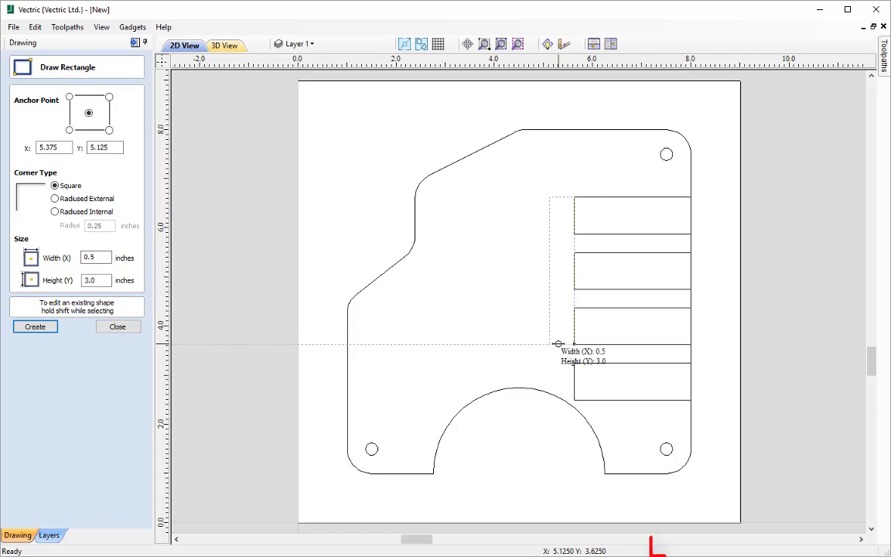
type("0.7")
key("Return")
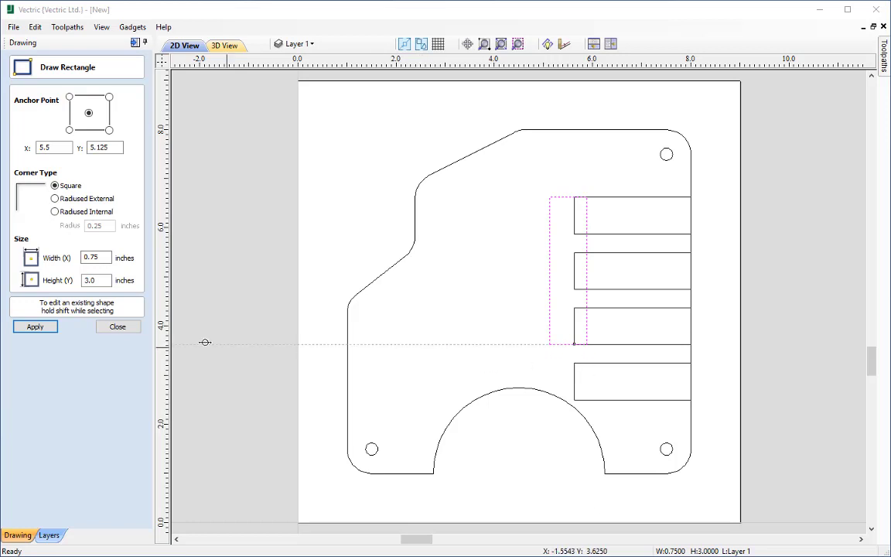
left_click(117, 326)
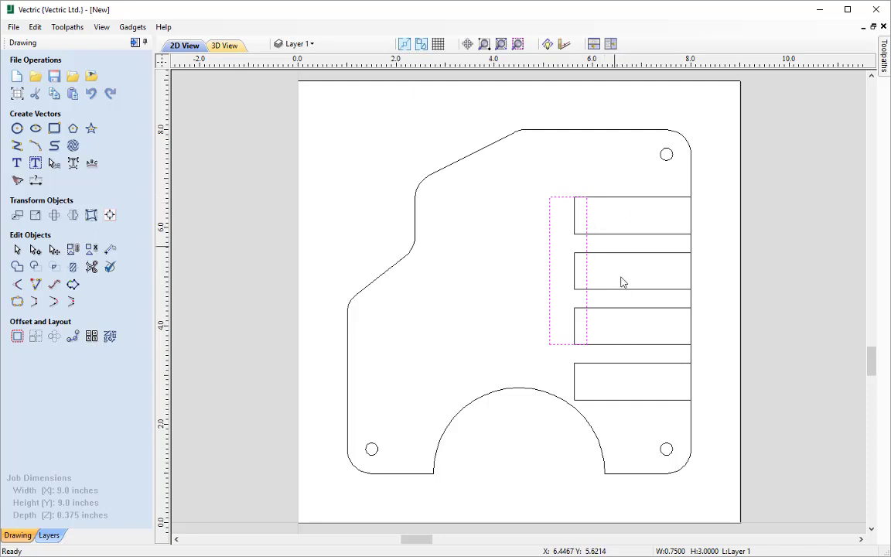
left_click(549, 302)
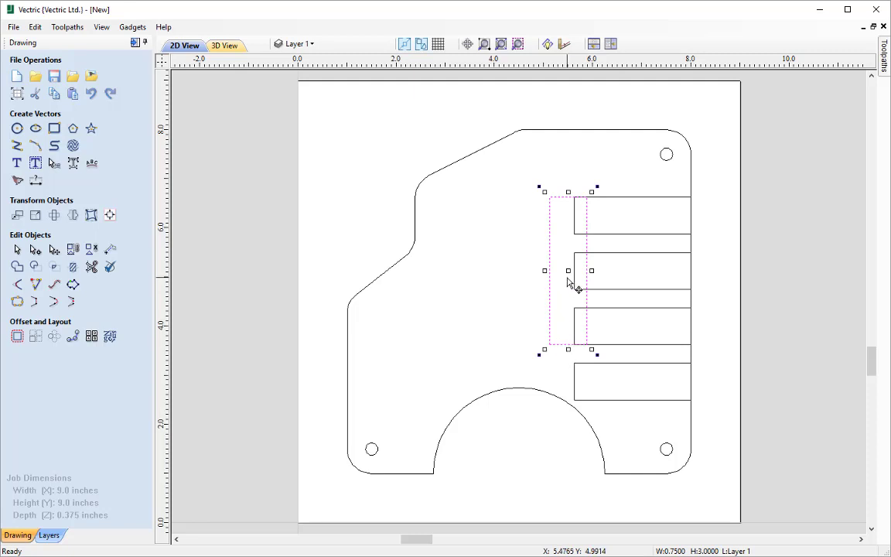
left_click_drag(568, 270, 521, 272)
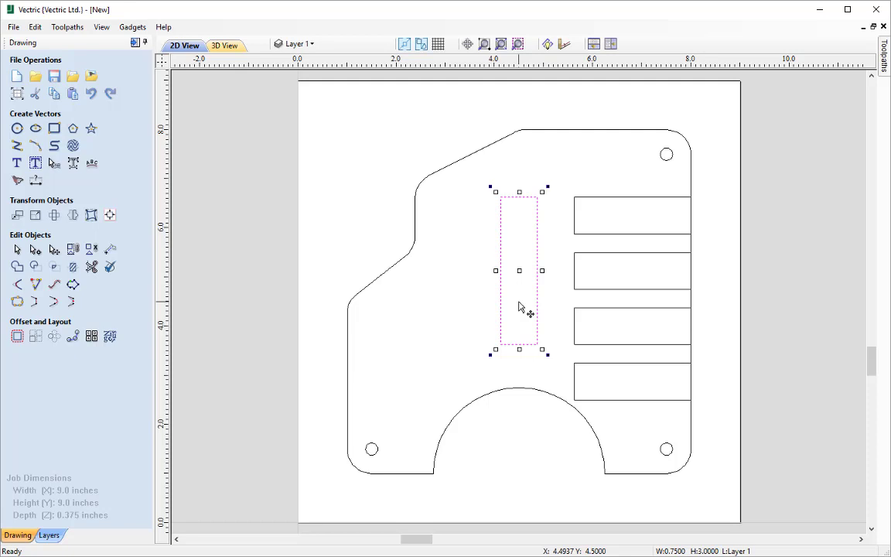
Add auto layout text reading "Vectric Widget" in the single-line font Helvetica 1L, fitted inside the tall rectangle
left_click(35, 165)
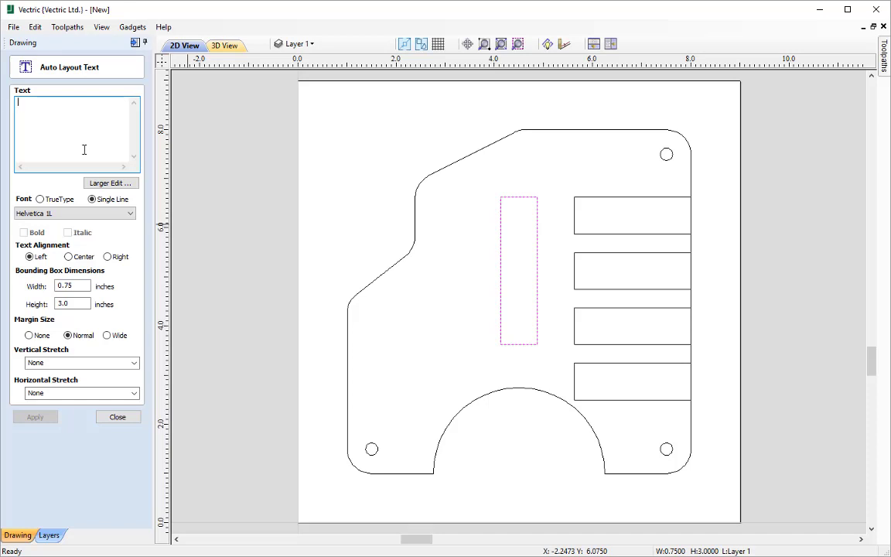
type("Vectric ")
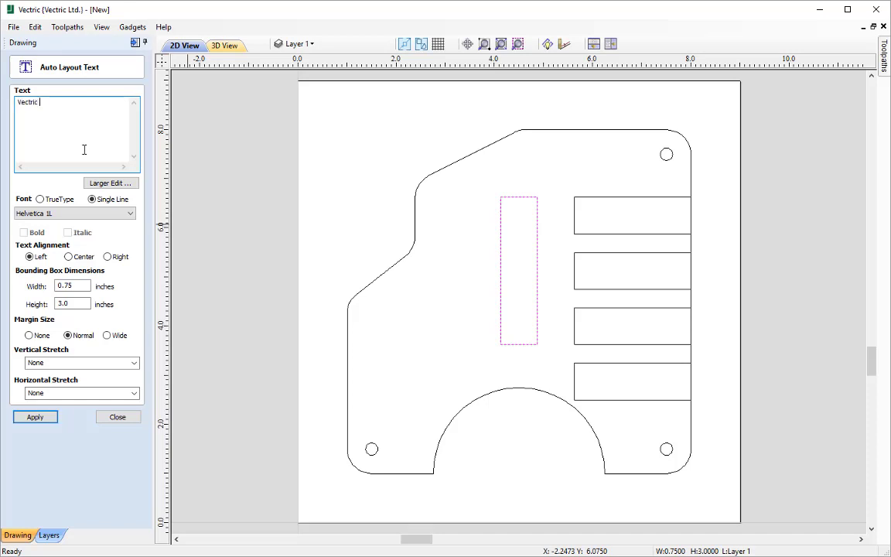
type("Widget")
left_click(96, 197)
left_click(112, 214)
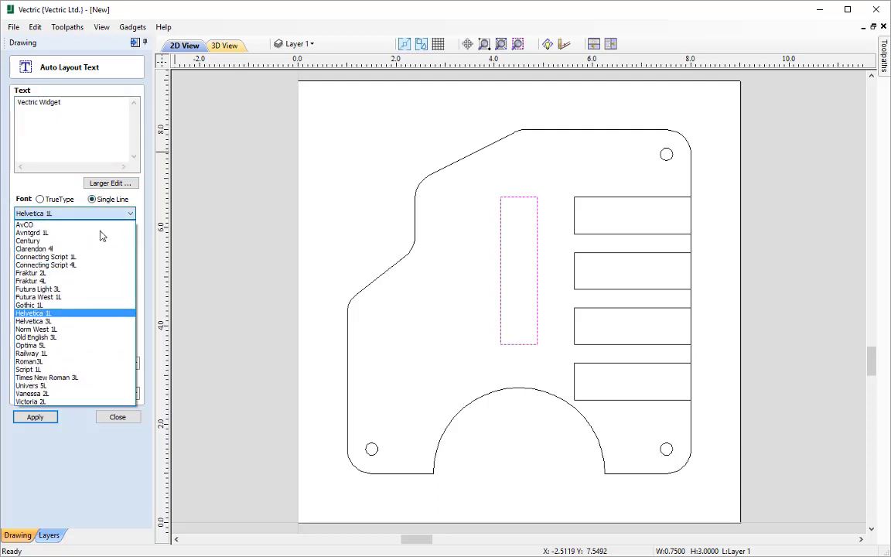
left_click(73, 317)
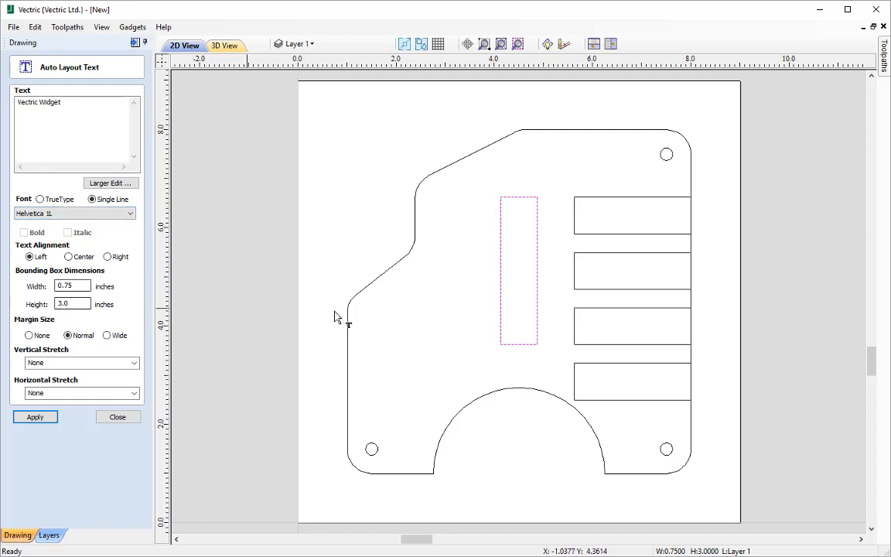
left_click(35, 418)
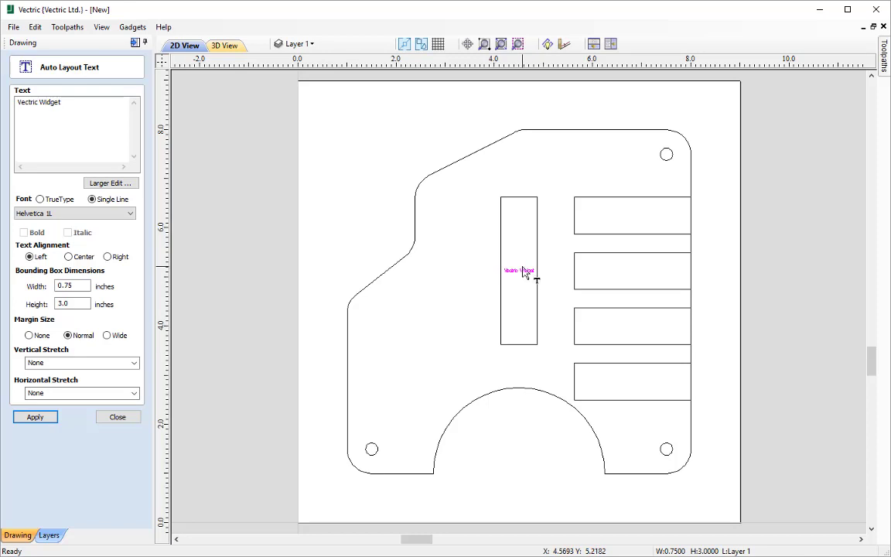
Set the text's bounding box to 3 inches wide and 0.75 inches high, and finish the text layout
scroll(524, 272, "up", 5)
scroll(529, 280, "down", 1)
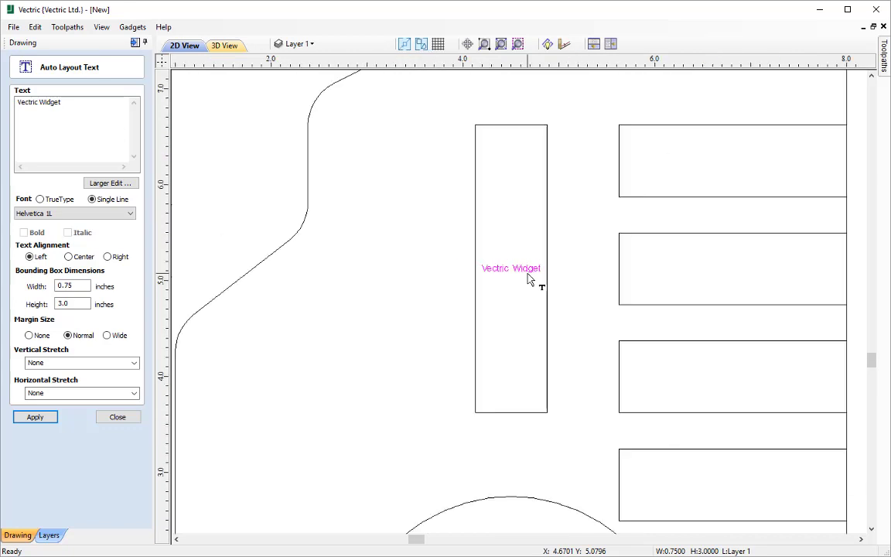
double_click(68, 285)
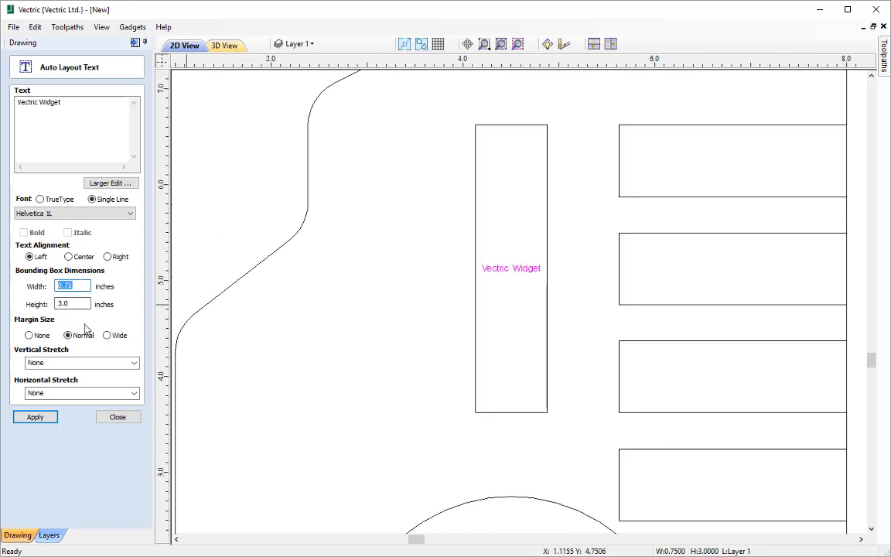
type("3")
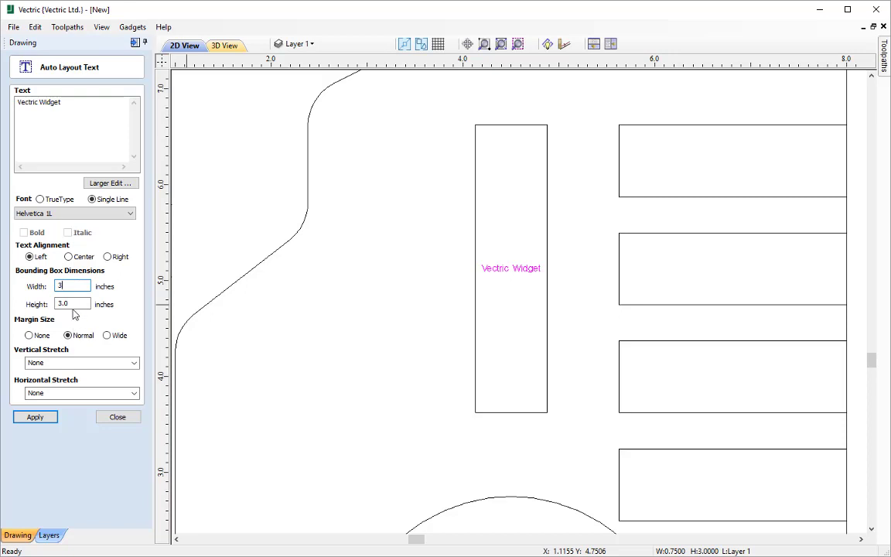
key("Tab")
type("0.75")
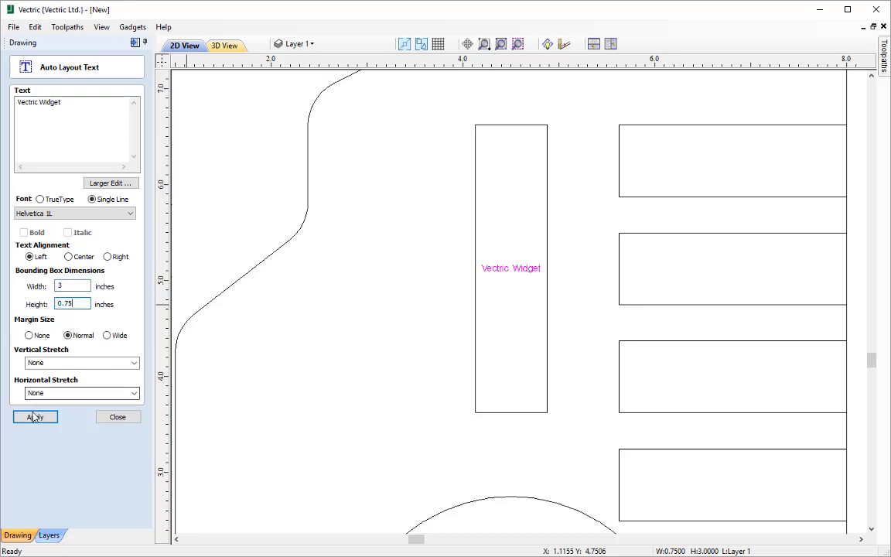
left_click(34, 417)
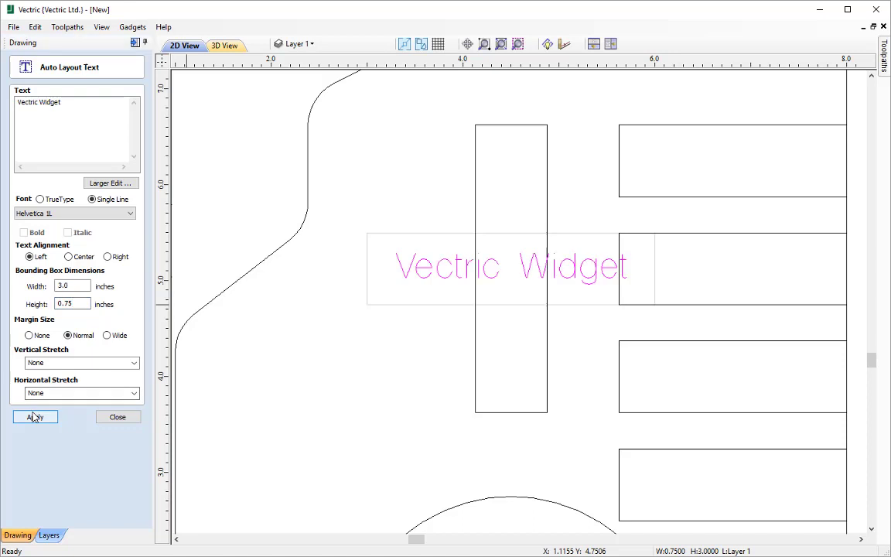
left_click(117, 418)
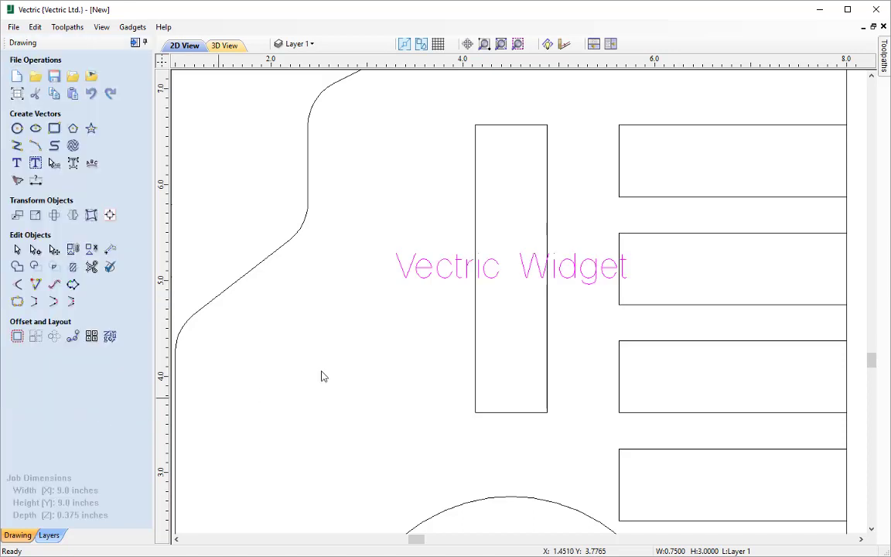
Rotate the text 90 degrees about its centre with the Rotate tool, and undo the rotation
left_click(451, 279)
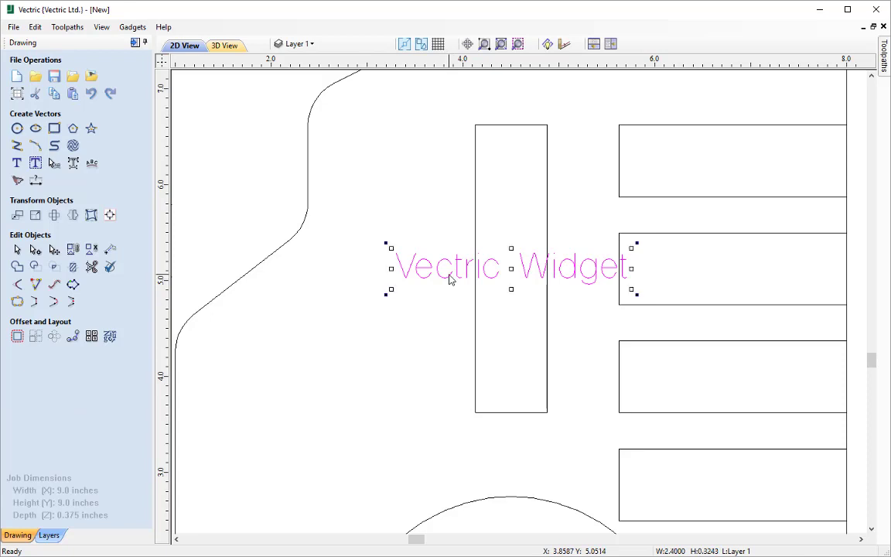
left_click(54, 216)
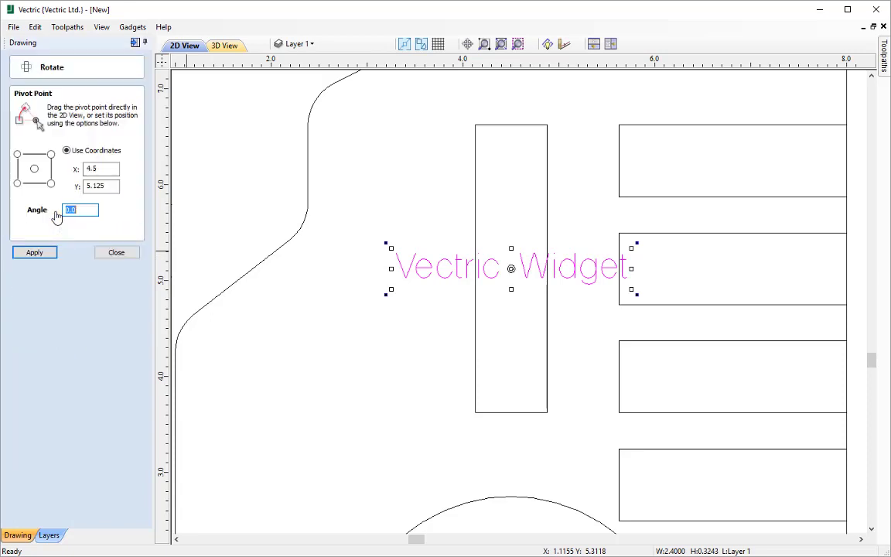
left_click(34, 170)
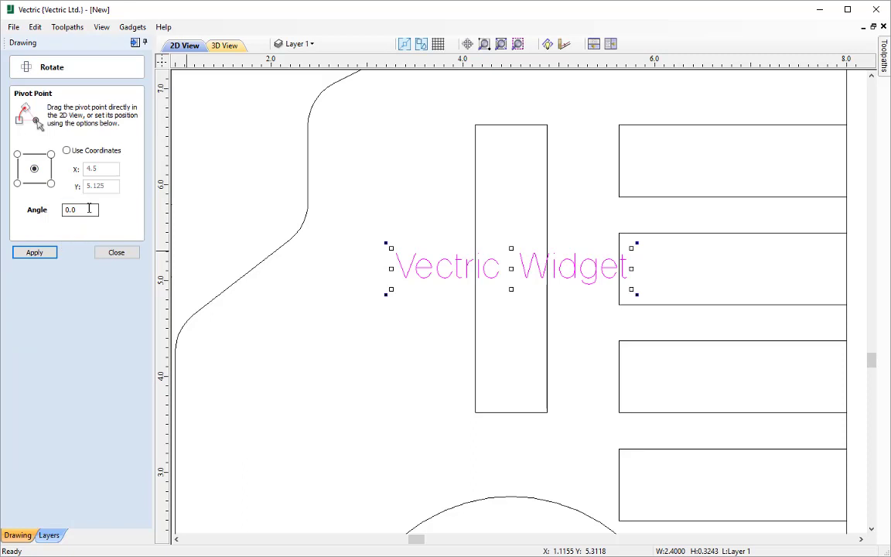
double_click(89, 208)
type("90")
left_click(36, 255)
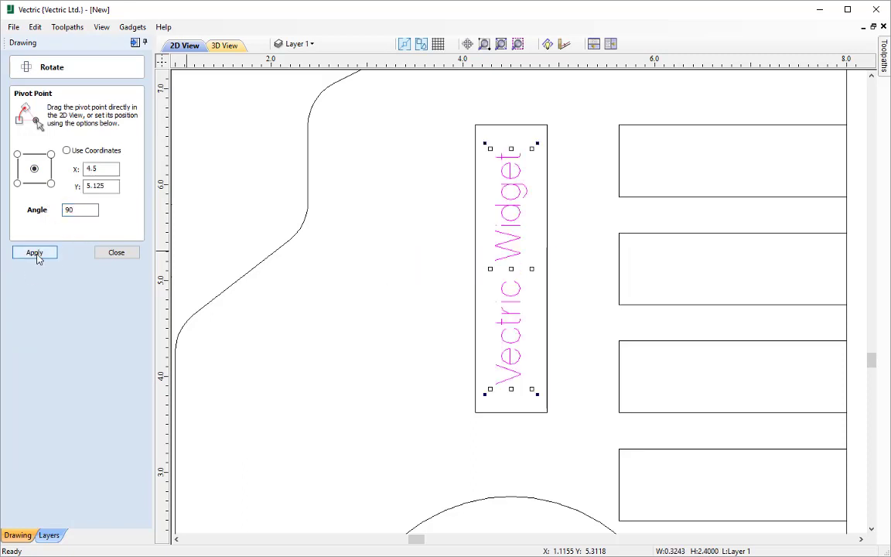
left_click(120, 254)
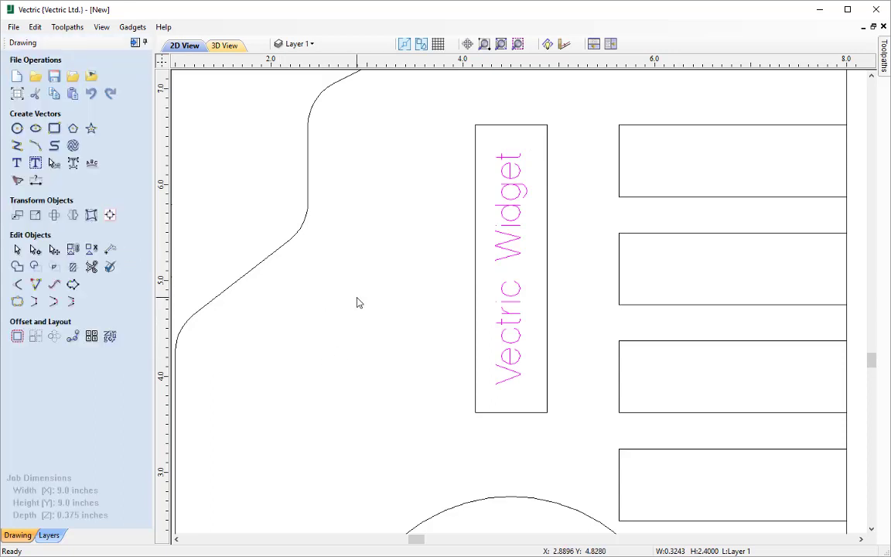
key("ctrl+z")
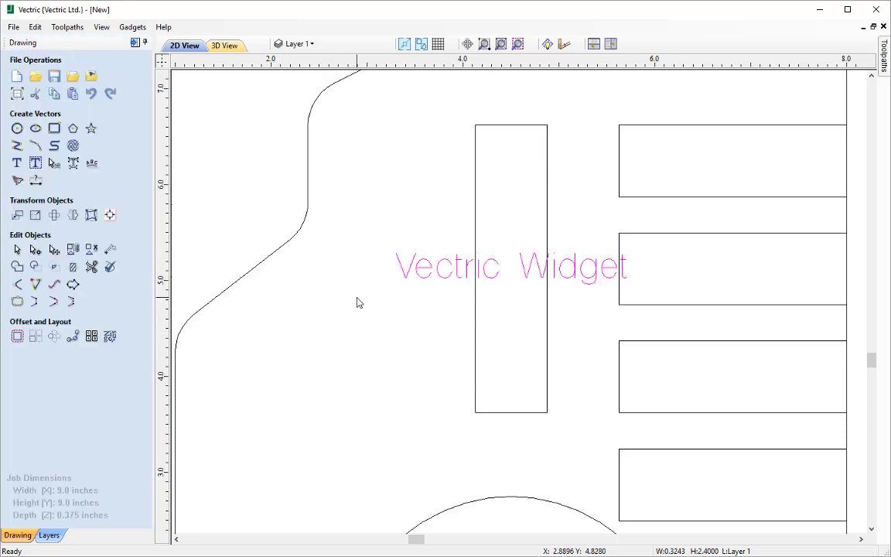
Rotate the text exactly 90 degrees counter-clockwise directly in the drawing so it reads upward inside the tall rectangle
left_click(425, 280)
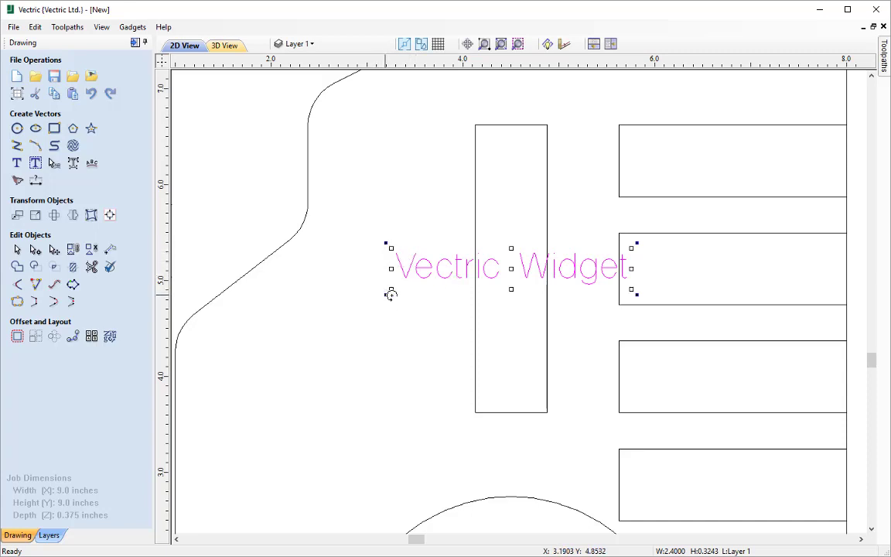
left_click(638, 243)
left_click_drag(638, 243, 621, 231)
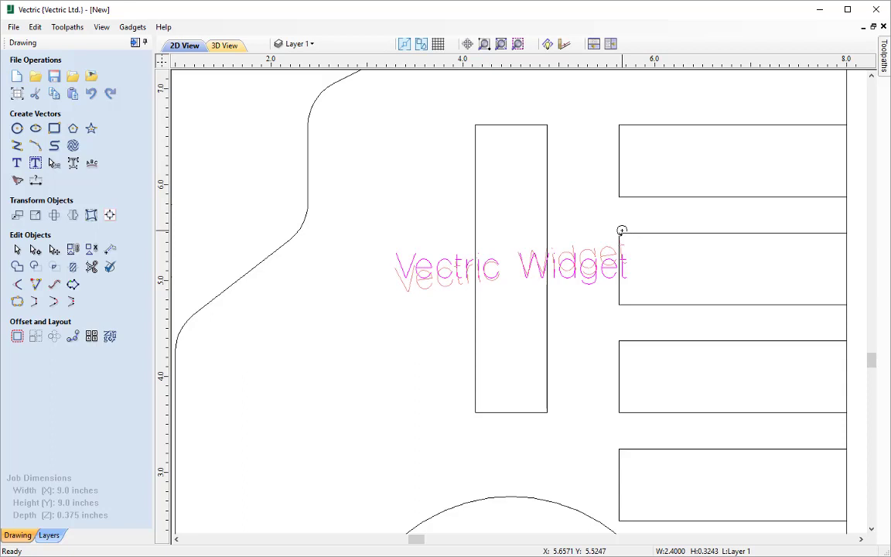
type("90")
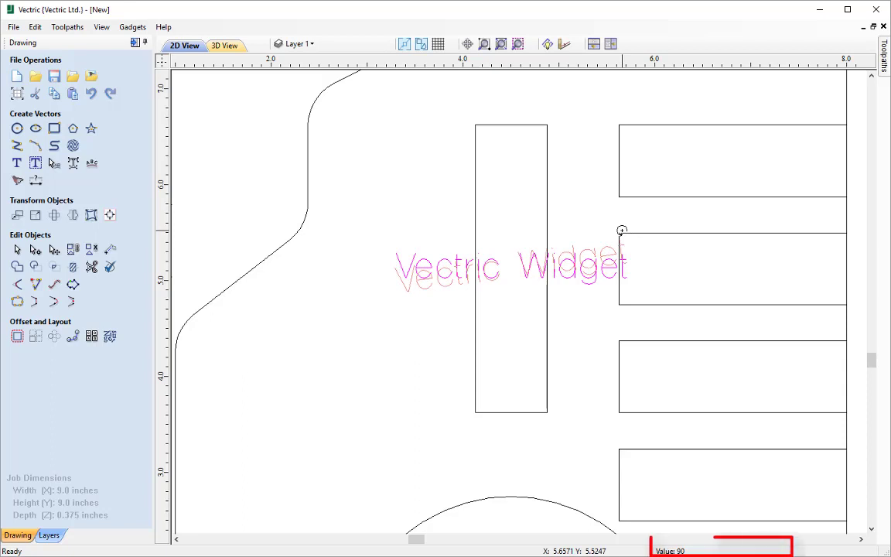
key("Return")
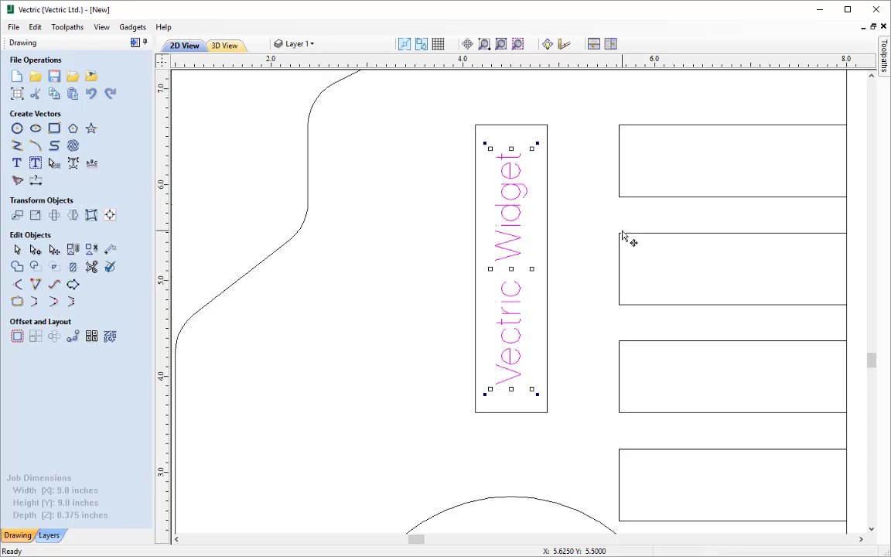
left_click(500, 44)
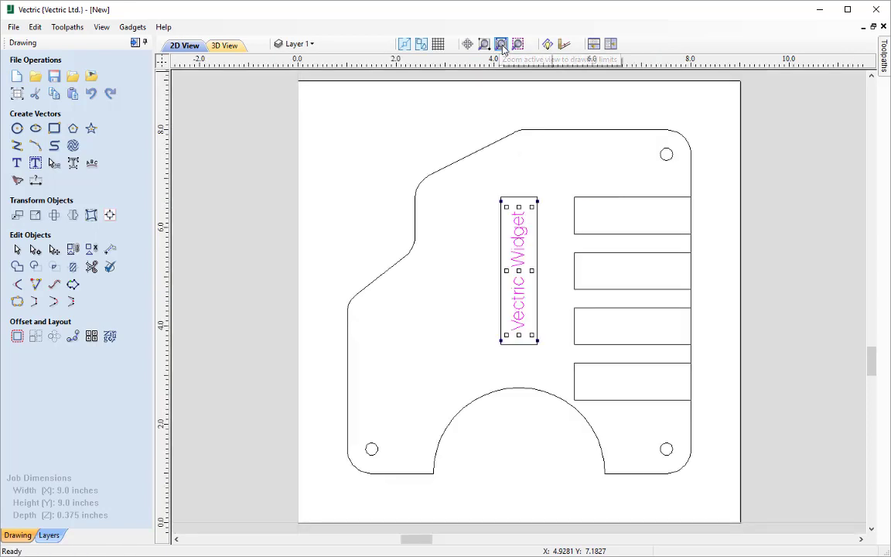
Offset the plate outline inwards by 0.25 inches, keeping the original outline
left_click(467, 243)
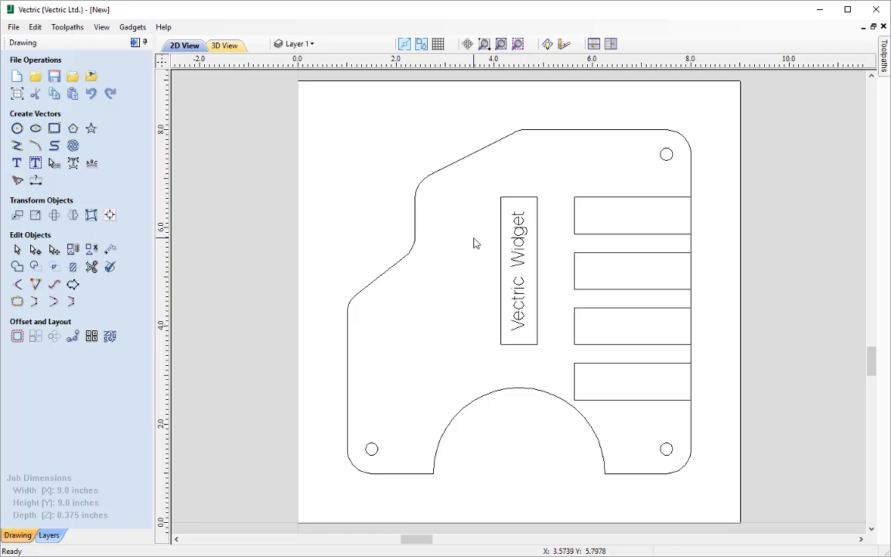
left_click(396, 262)
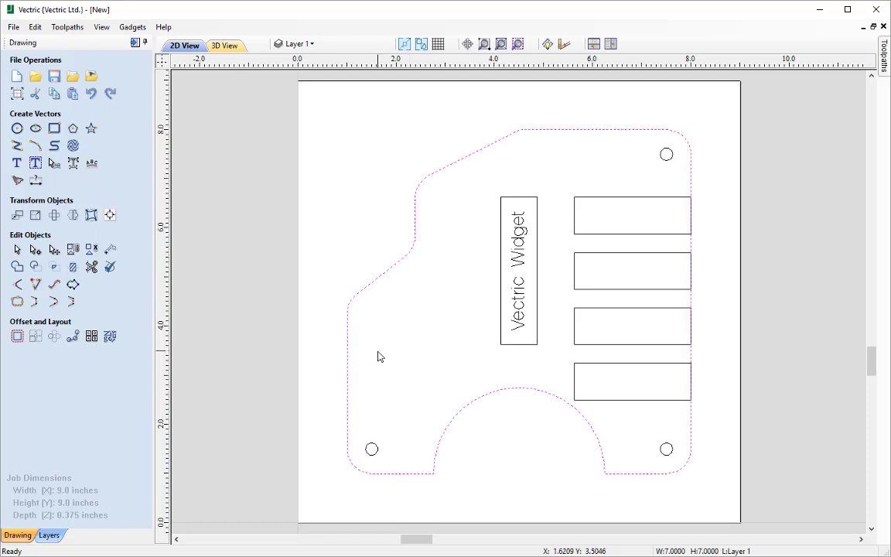
left_click(17, 336)
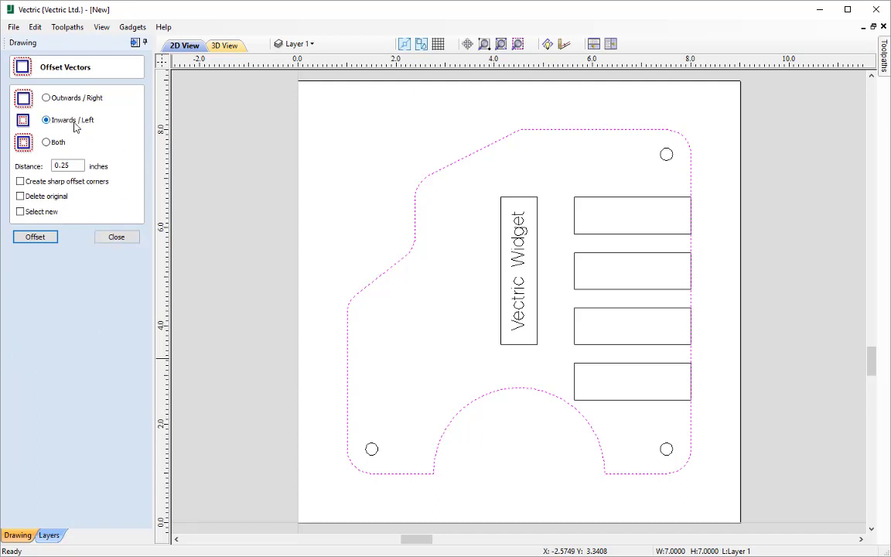
key("Tab")
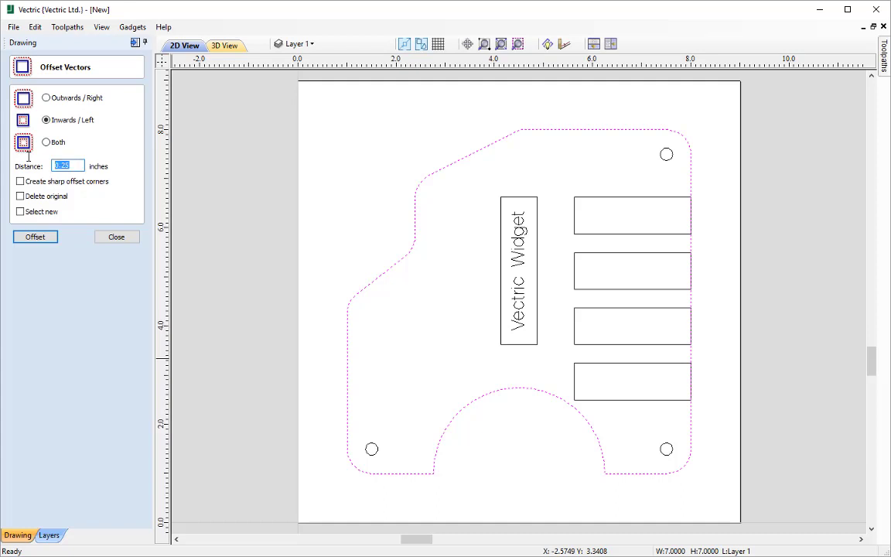
type("0.25")
left_click(37, 237)
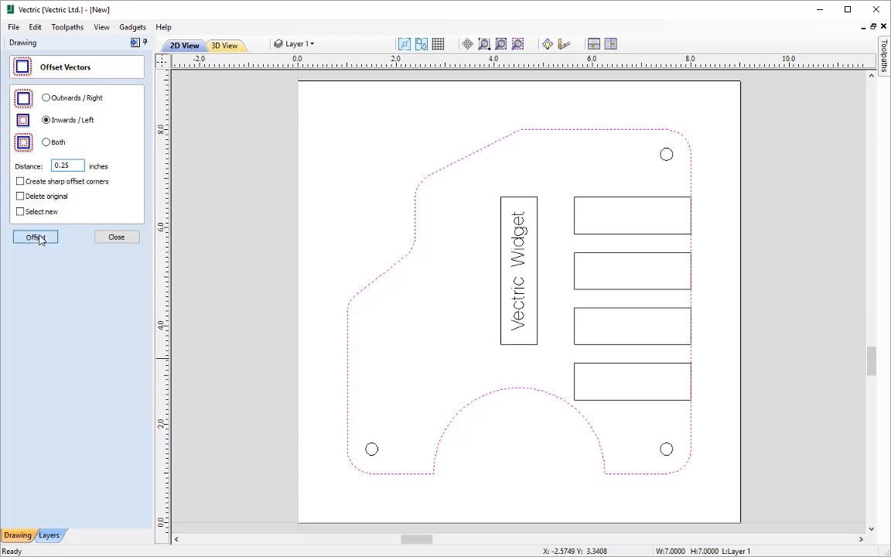
left_click(118, 241)
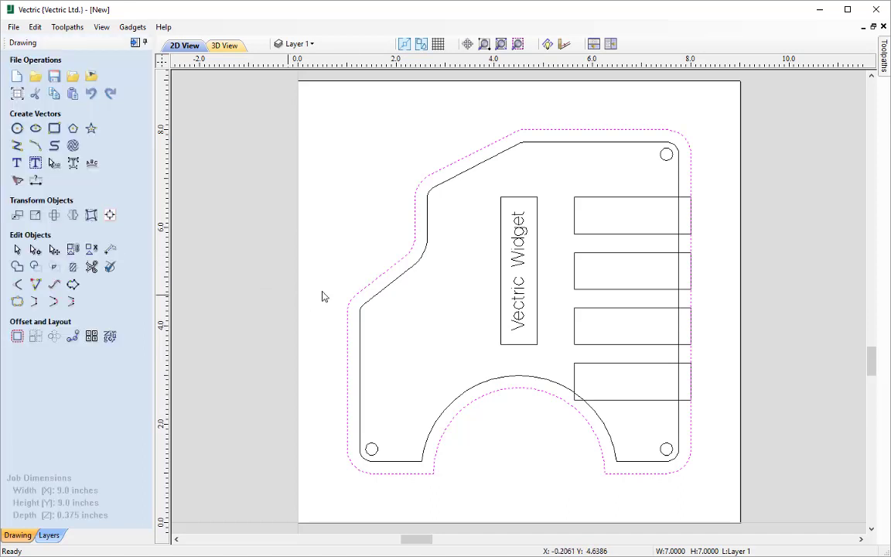
left_click(366, 265)
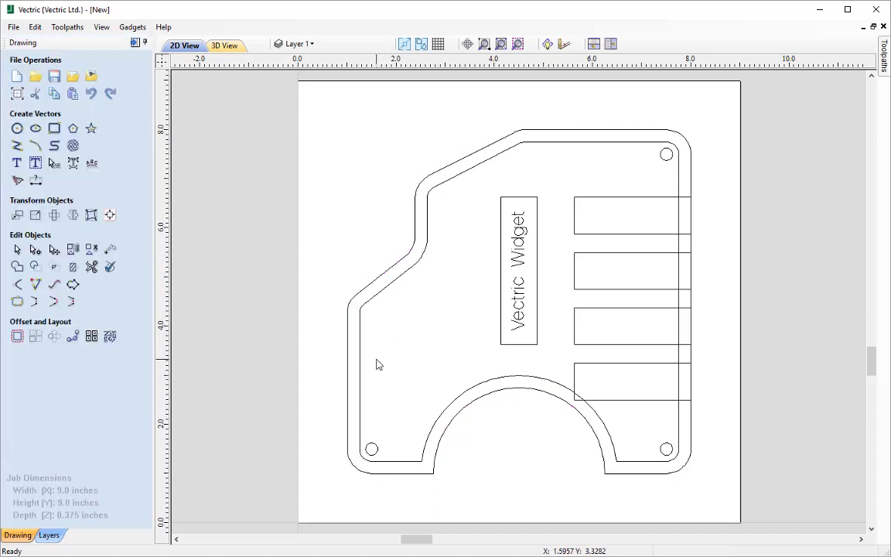
Draw a vertical line about 3.72 inches long from the inner offset's lower-left edge up to its sloped edge, at about X 2.01
left_click(17, 145)
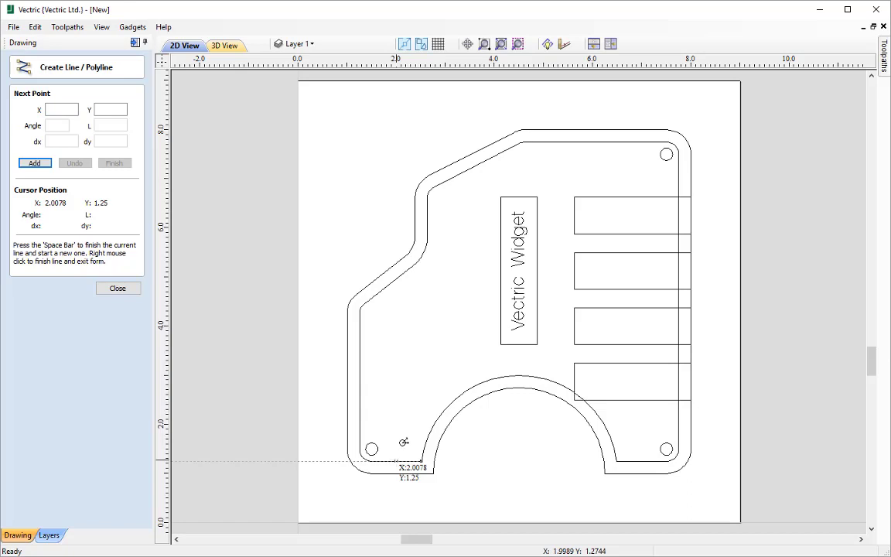
left_click(400, 457)
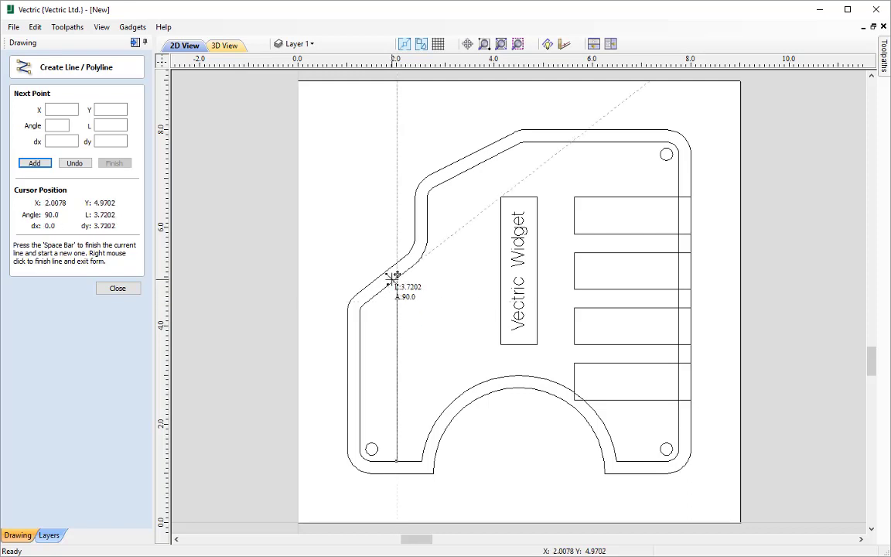
left_click(395, 276)
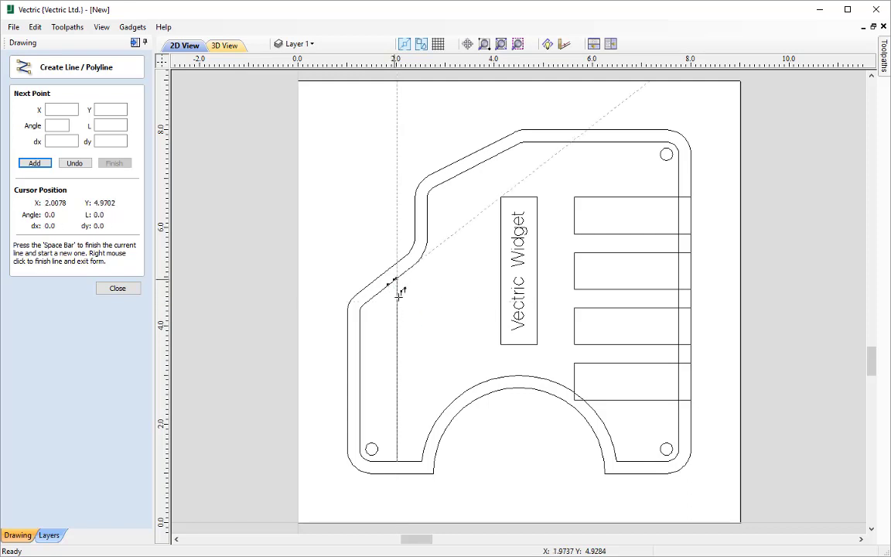
right_click(443, 333)
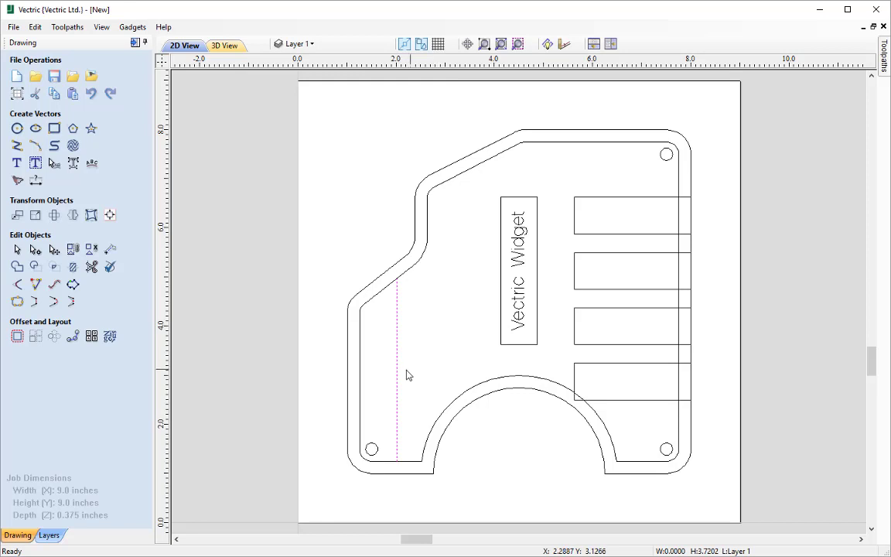
Copy the vertical line exactly 1.5 inches to the right, keeping the original line in place
left_click(397, 396)
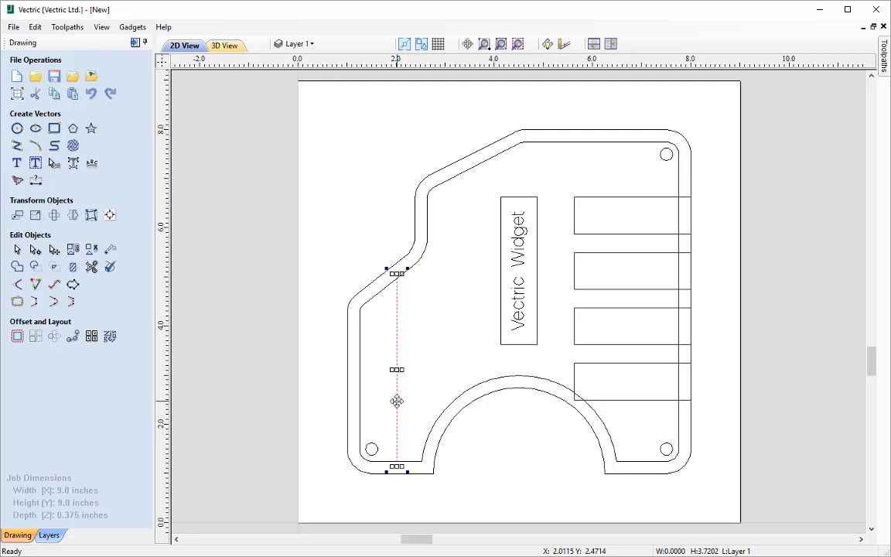
left_click_drag(396, 400, 405, 403)
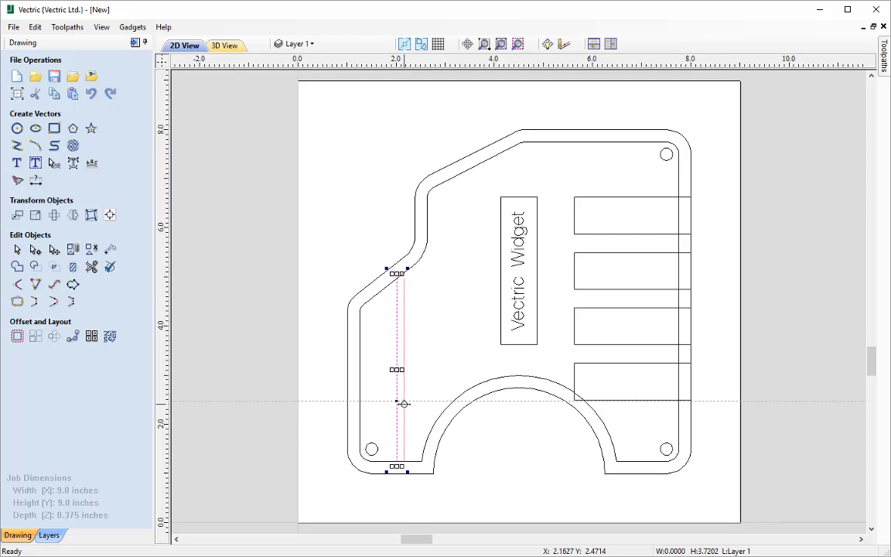
type("1.5")
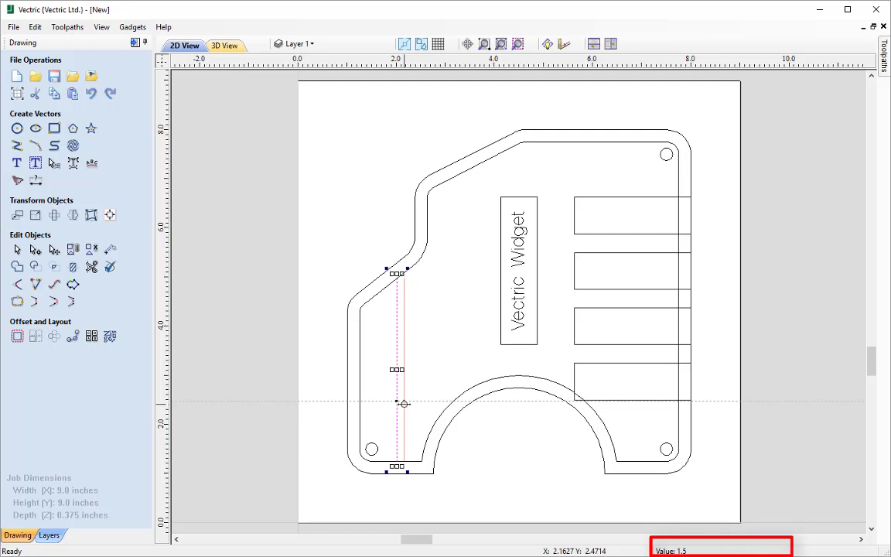
left_click_drag(404, 403, 405, 403)
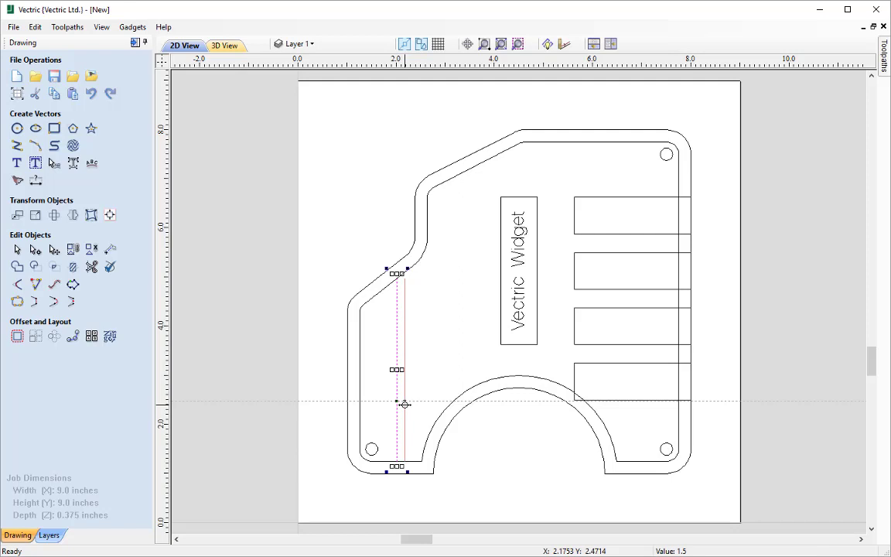
key("Return")
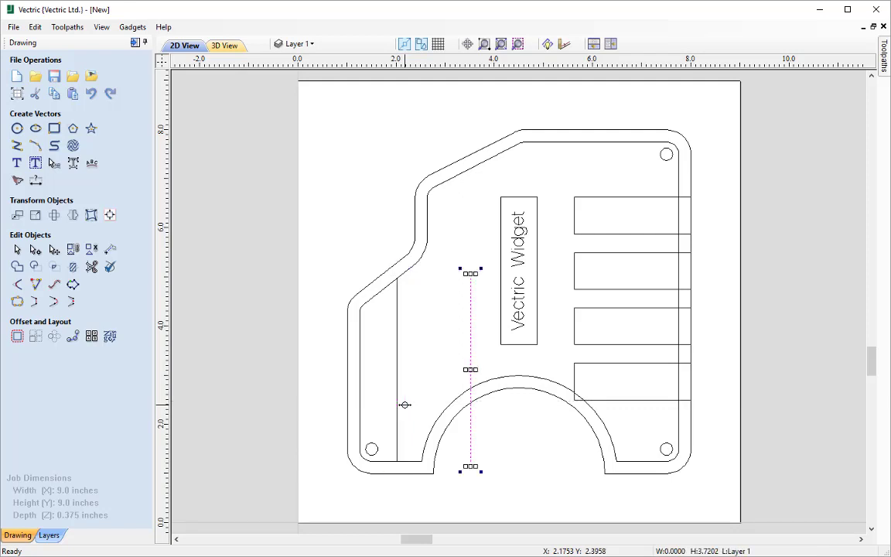
left_click(416, 407)
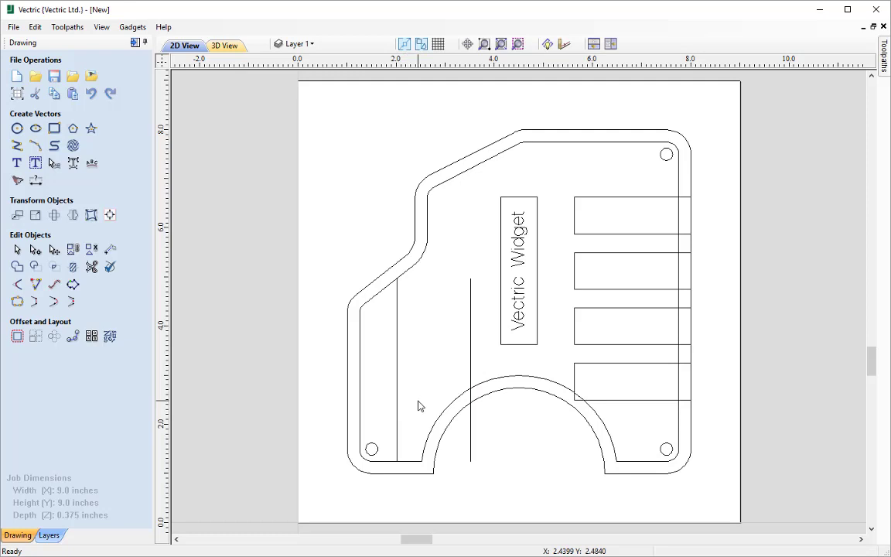
Stretch the copied line upward to about 6.03 inches high so it crosses the inner offset's upper sloped edge
left_click(470, 374)
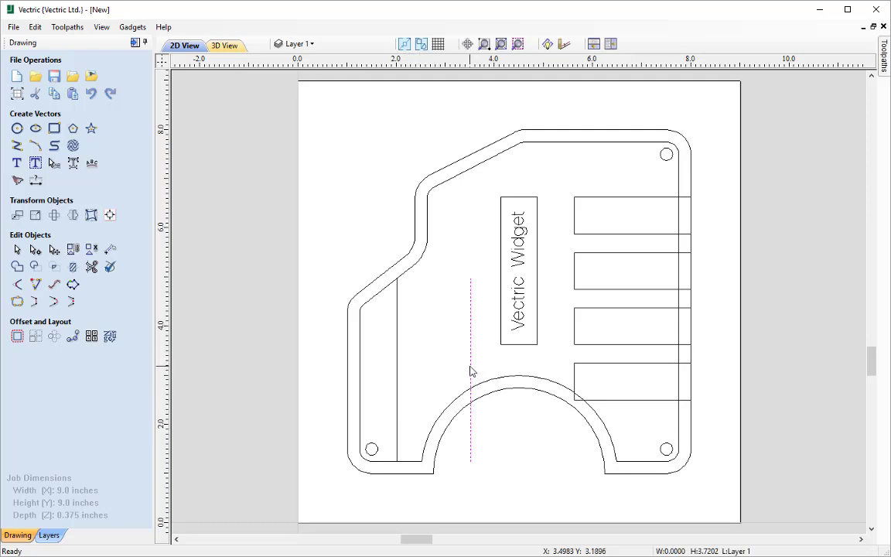
left_click(471, 371)
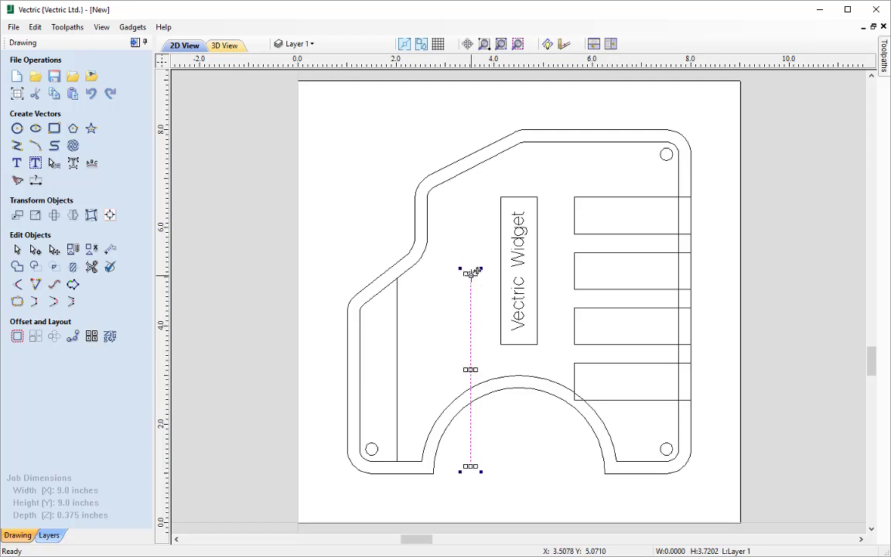
left_click_drag(471, 272, 469, 165)
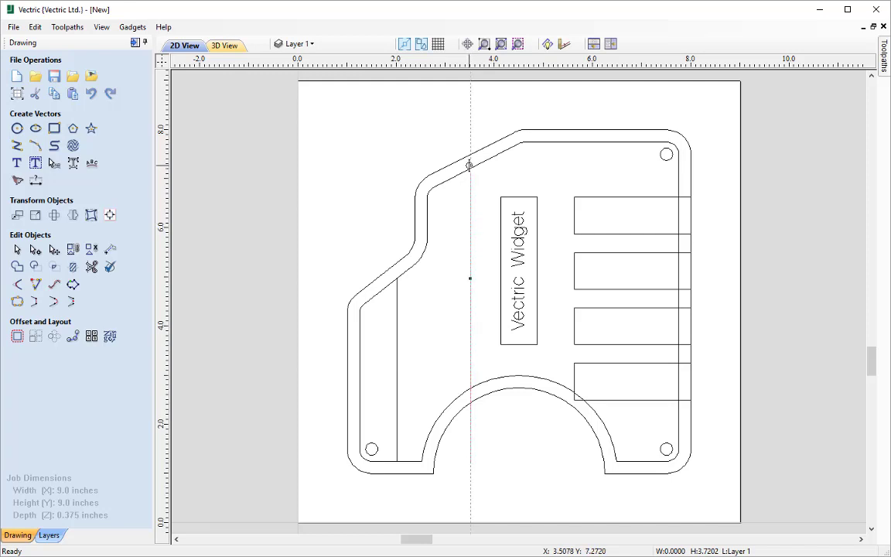
left_click(471, 164)
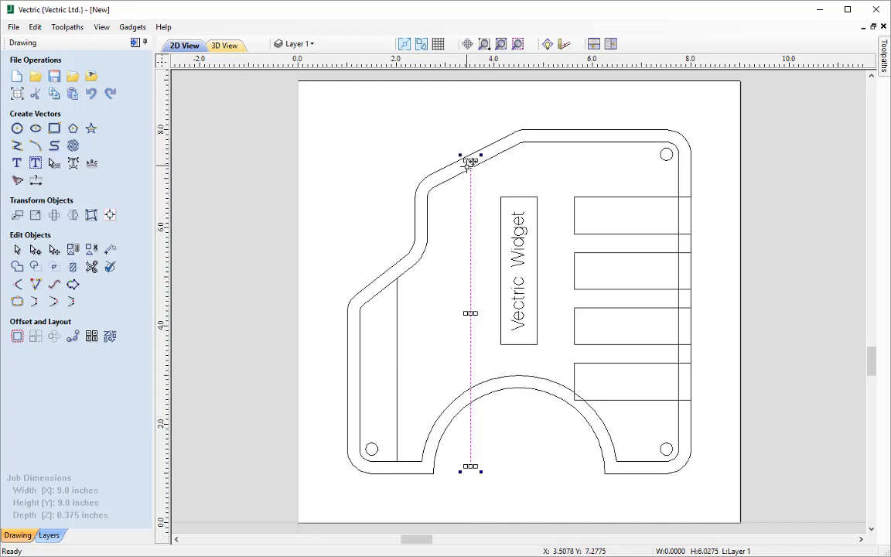
left_click(441, 340)
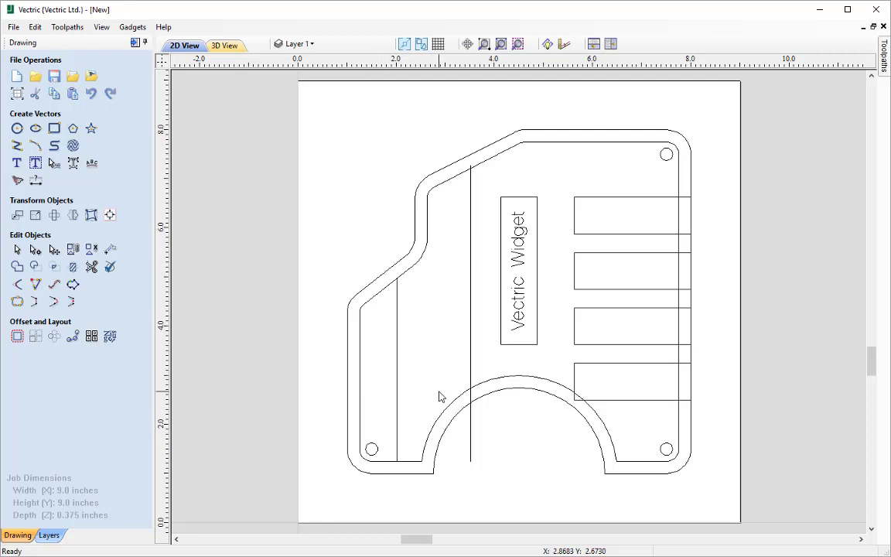
Trim the inner offset outside the two vertical lines and the line's overhanging ends, leaving a closed pocket shape between them
left_click(90, 268)
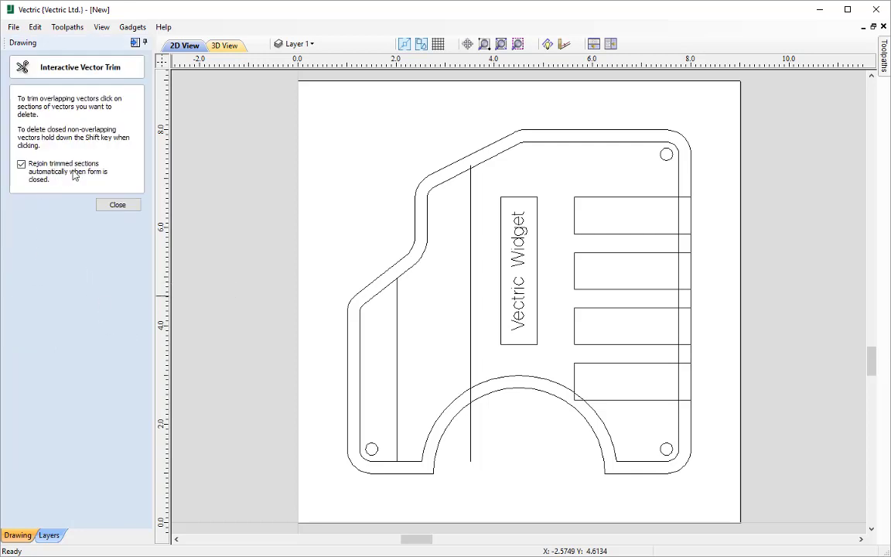
left_click(368, 378)
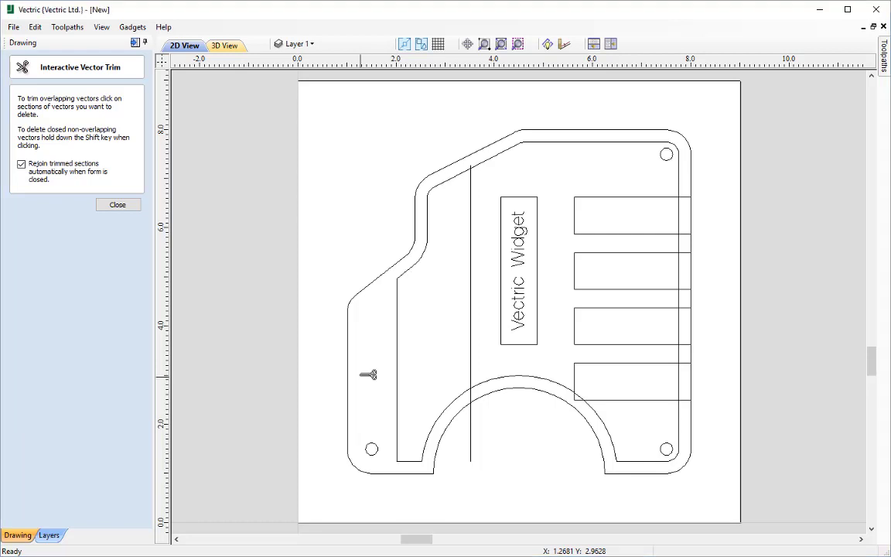
left_click(524, 145)
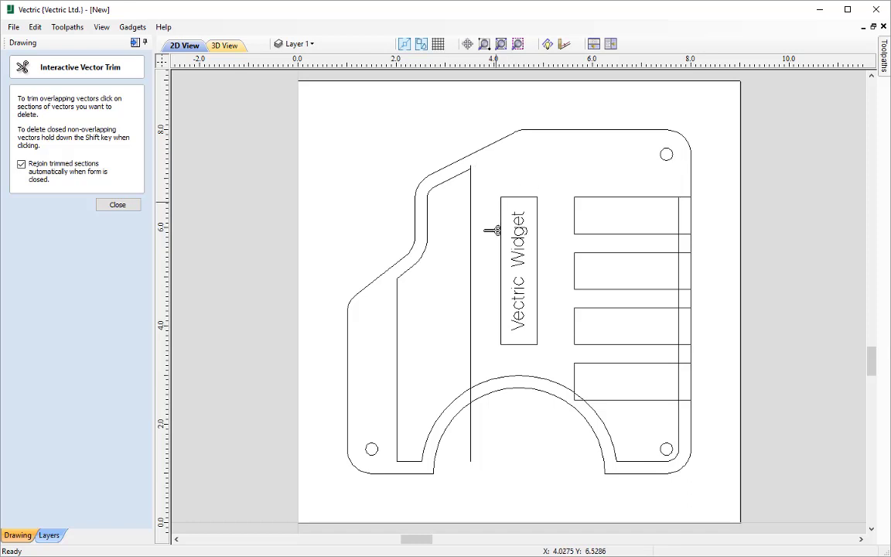
left_click(499, 381)
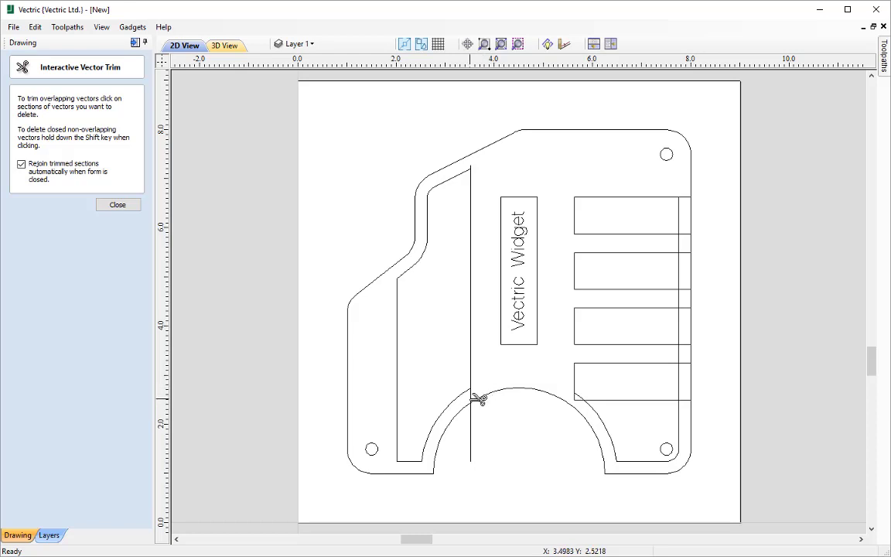
left_click(473, 424)
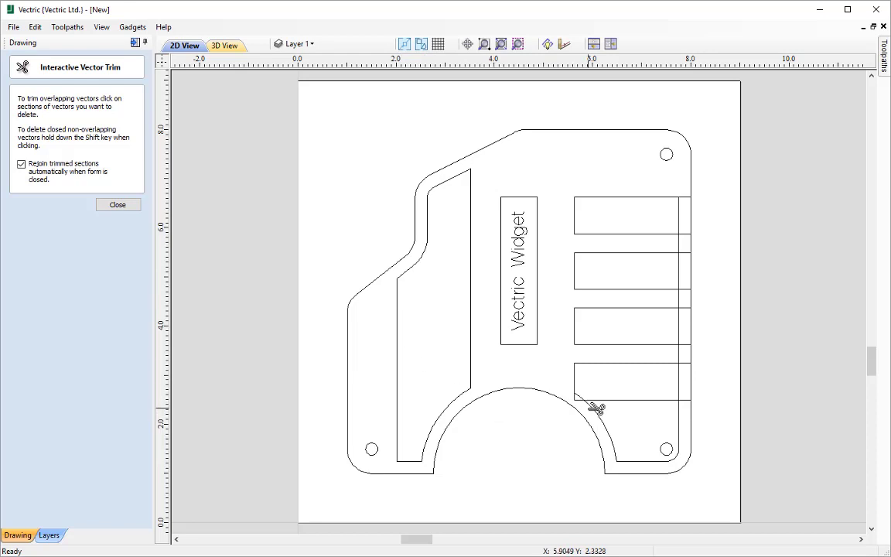
Trim the offset below the rectangles and the bottom rectangle's corner outside the offset arc, then delete the leftover vertical line crossing the rectangles
left_click(608, 420)
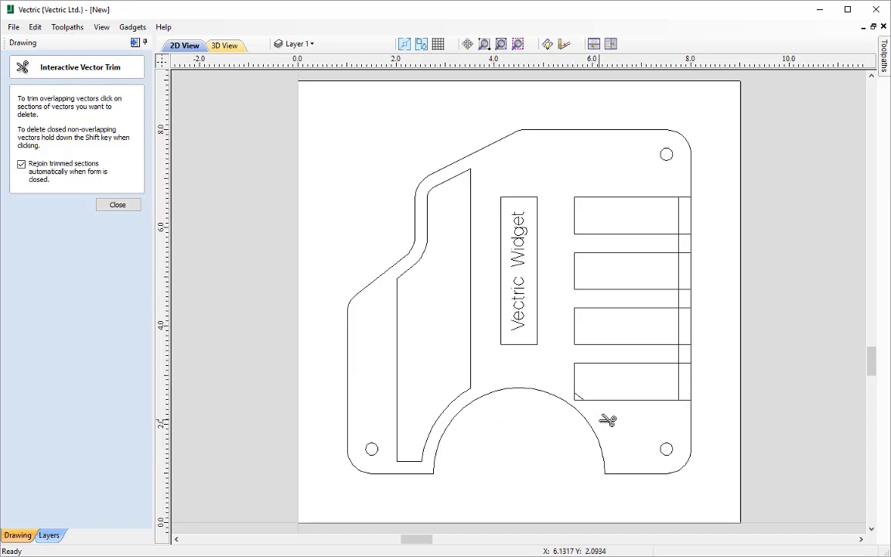
scroll(582, 400, "up", 3)
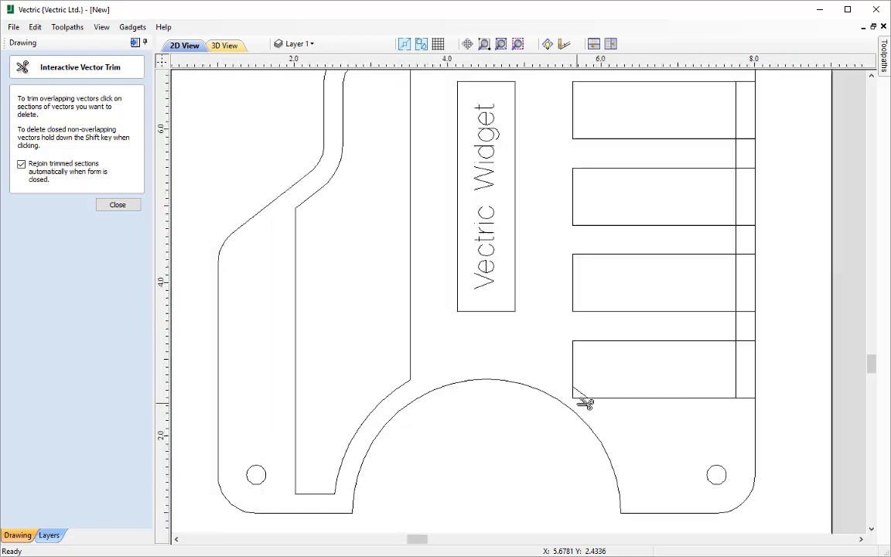
left_click(578, 395)
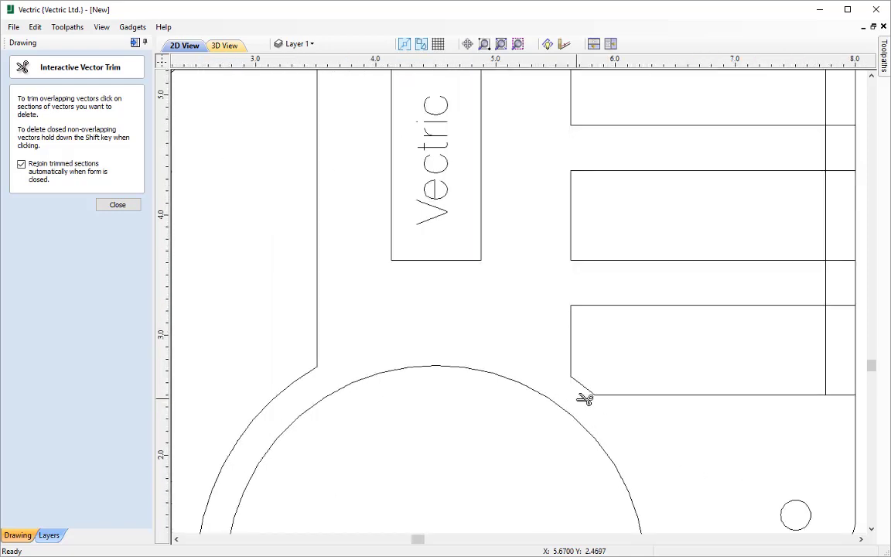
scroll(659, 439, "down", 1)
scroll(656, 437, "down", 2)
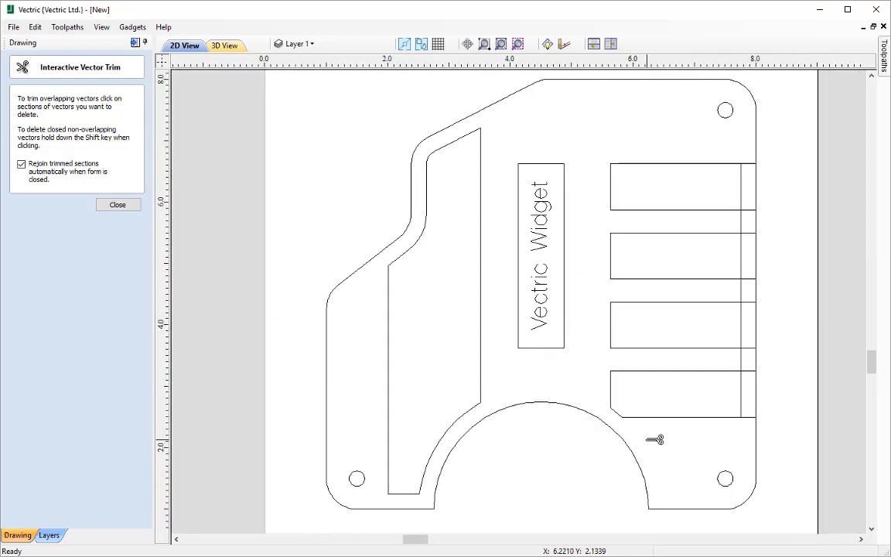
scroll(654, 439, "down", 1)
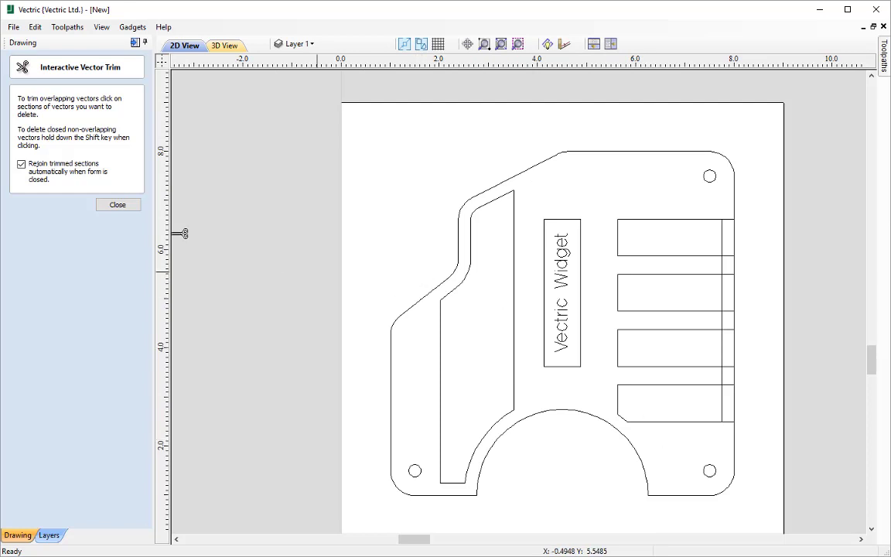
left_click(116, 206)
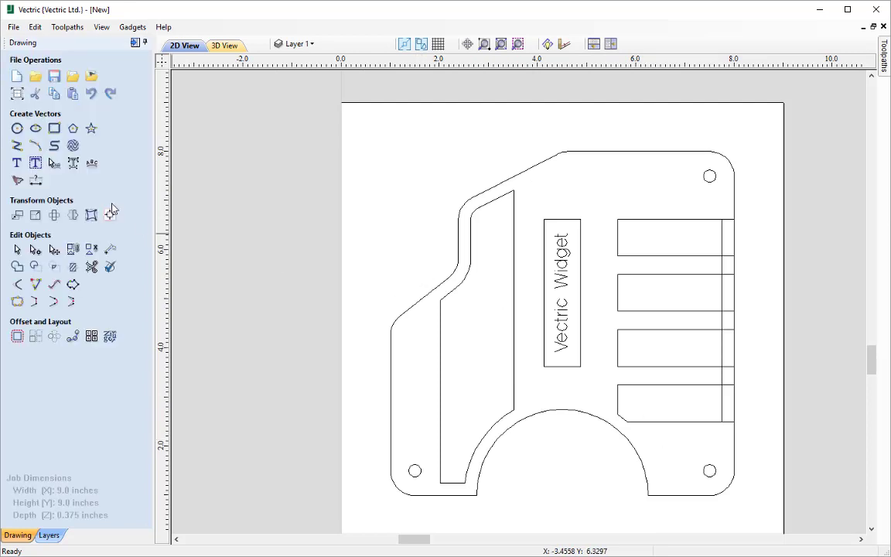
left_click(722, 397)
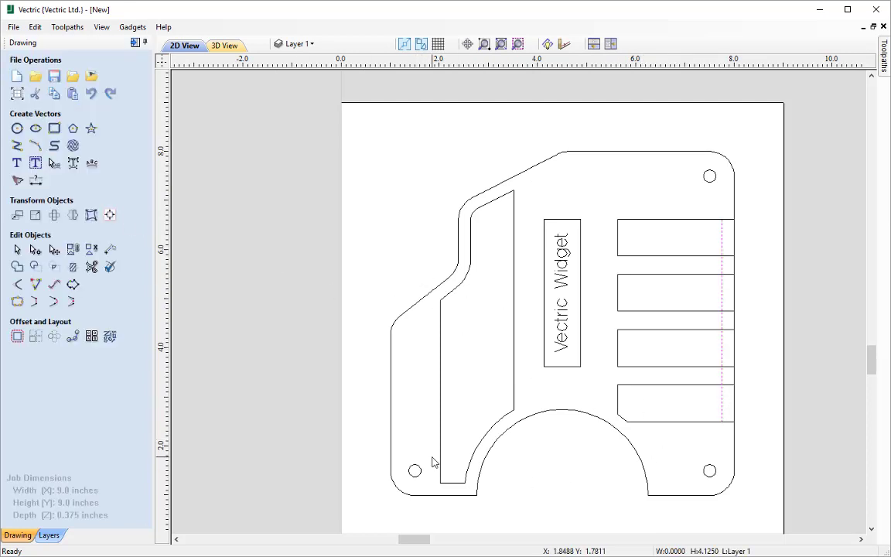
key("Delete")
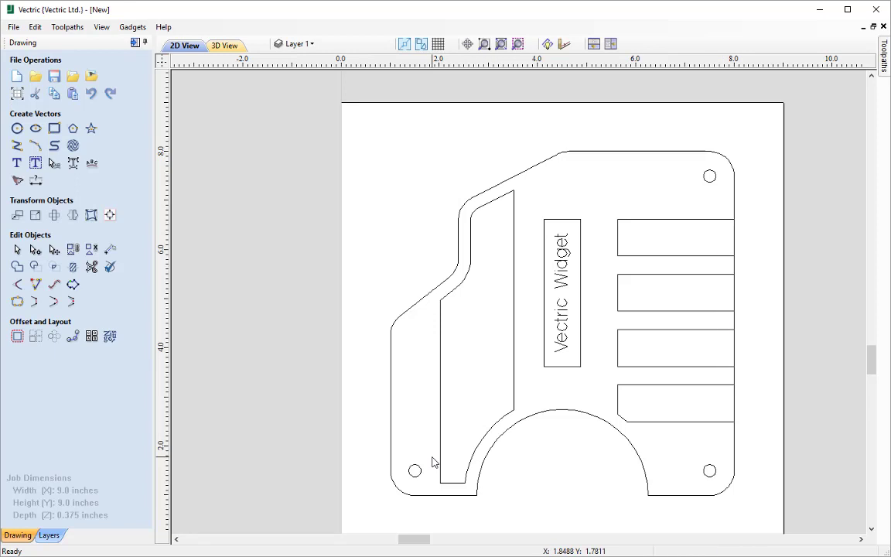
Draw a 3-inch line at 135 degrees, starting just outside the pocket's upper-right corner and running up and to the left
left_click(501, 44)
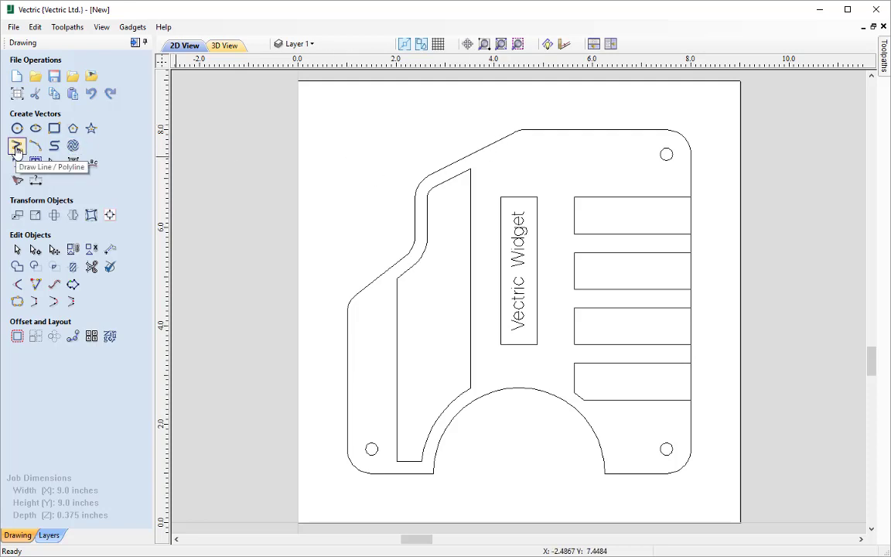
left_click(16, 147)
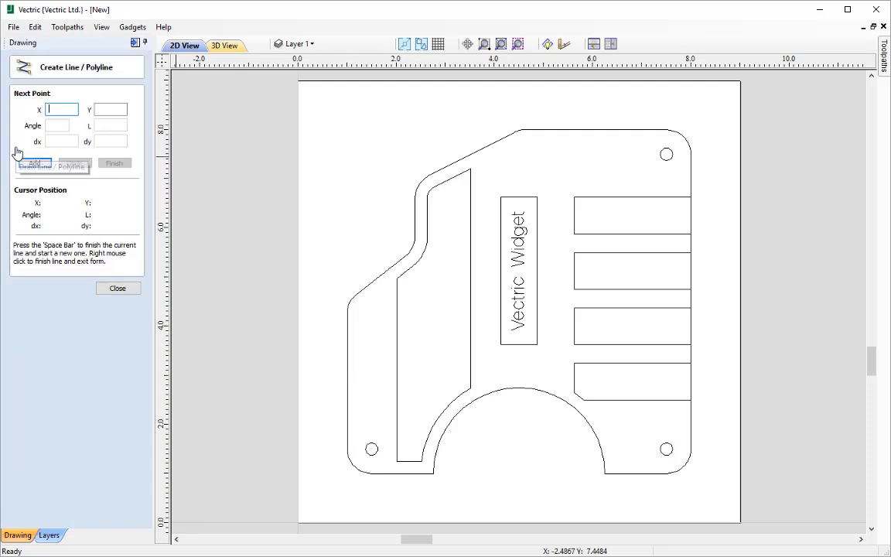
left_click(482, 167)
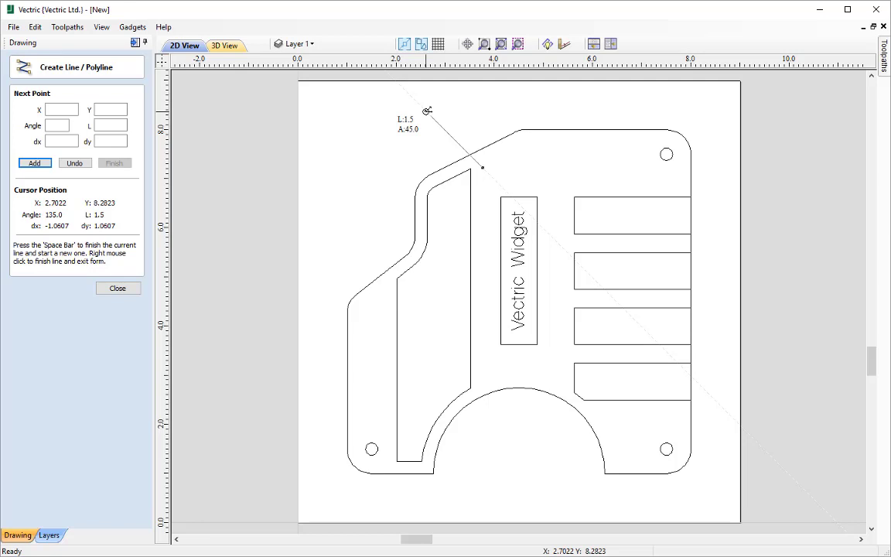
type("3")
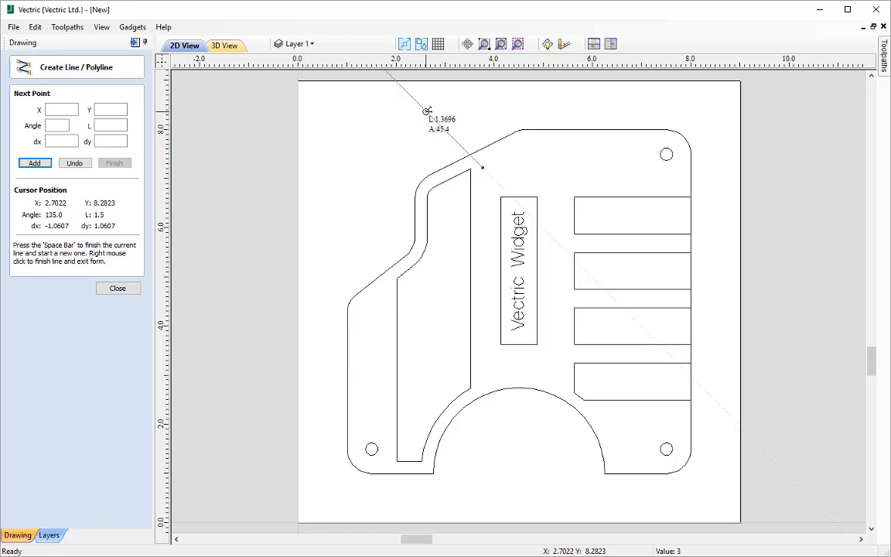
left_click(379, 71)
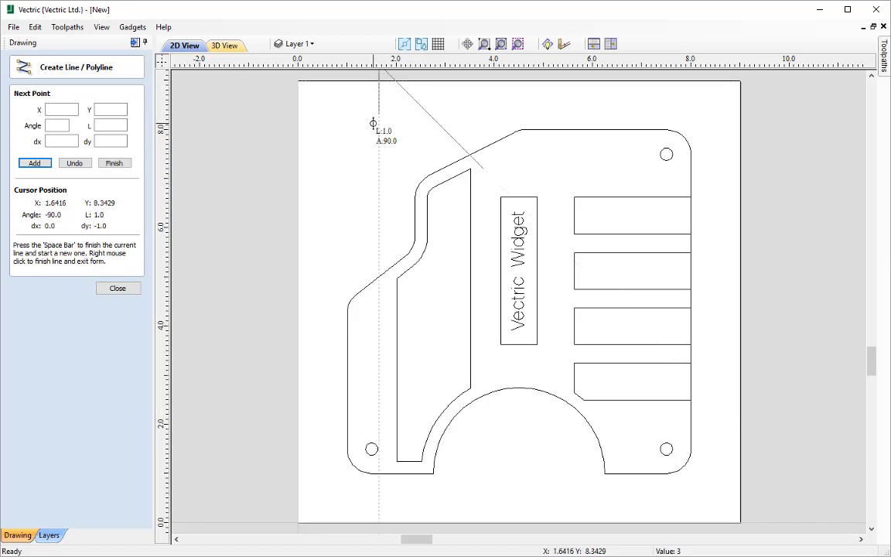
right_click(370, 144)
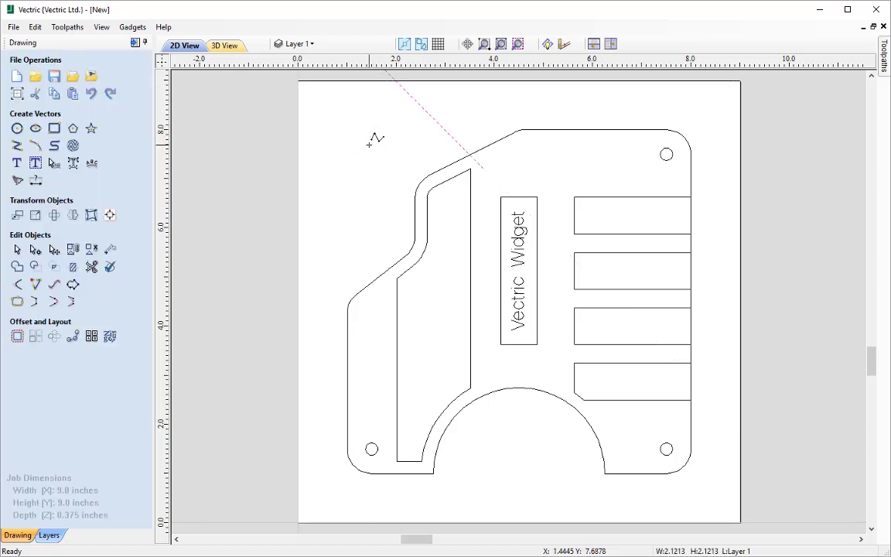
Array copy the diagonal line into 40 rows and 1 column with a Y offset of -0.2 inches, grouping the copies
scroll(382, 159, "down", 3)
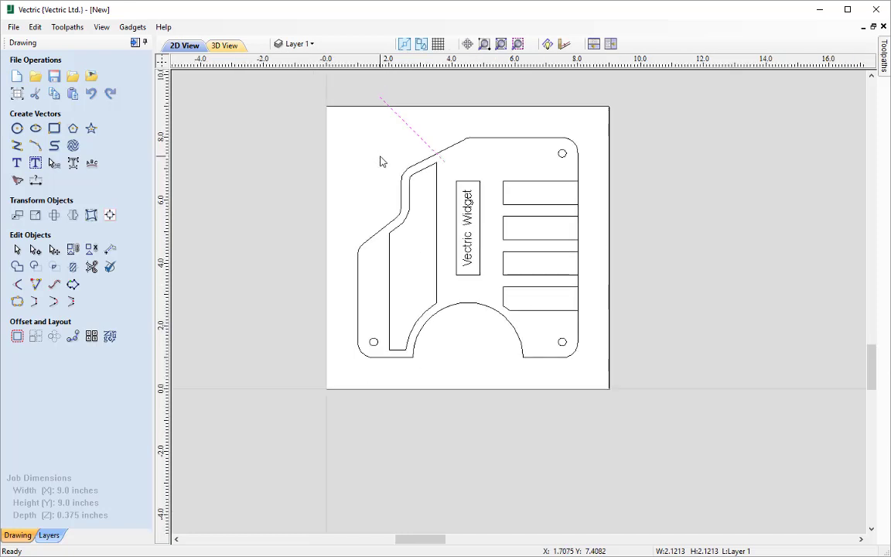
scroll(386, 143, "up", 2)
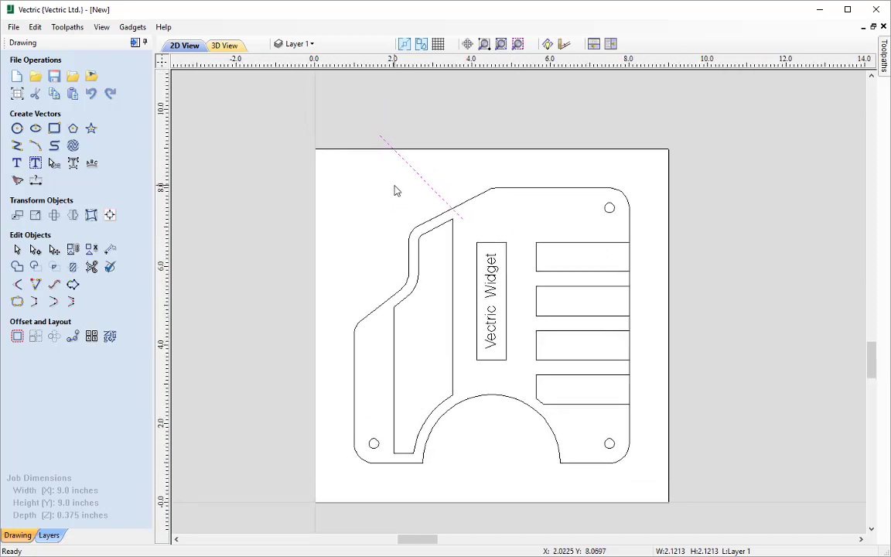
scroll(396, 191, "up", 1)
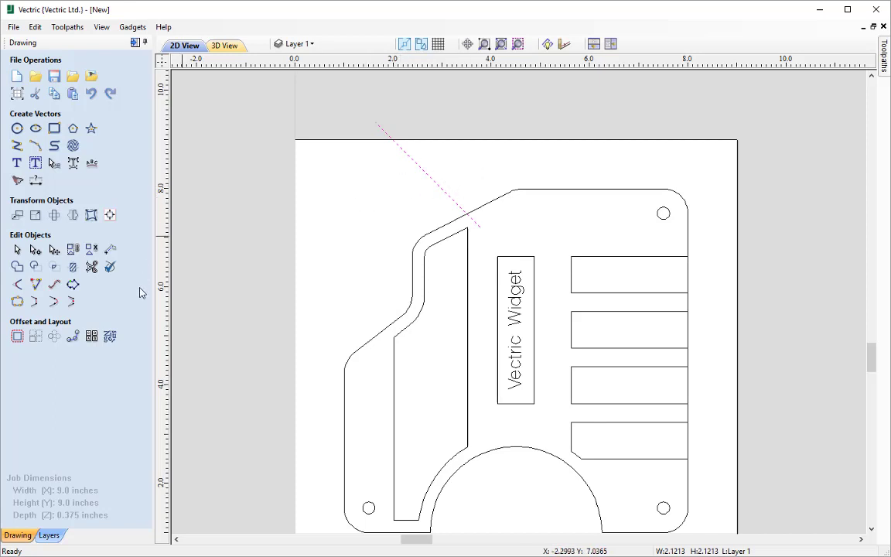
left_click(35, 336)
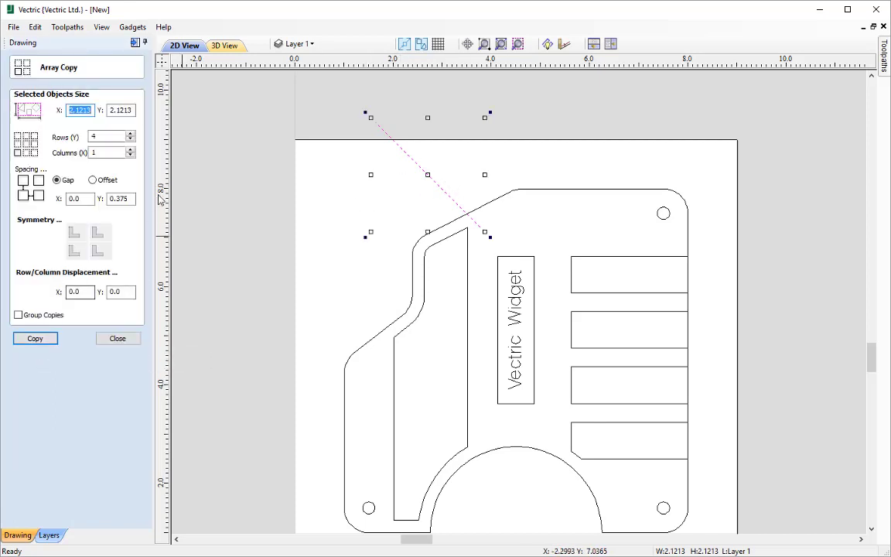
double_click(116, 137)
type("0")
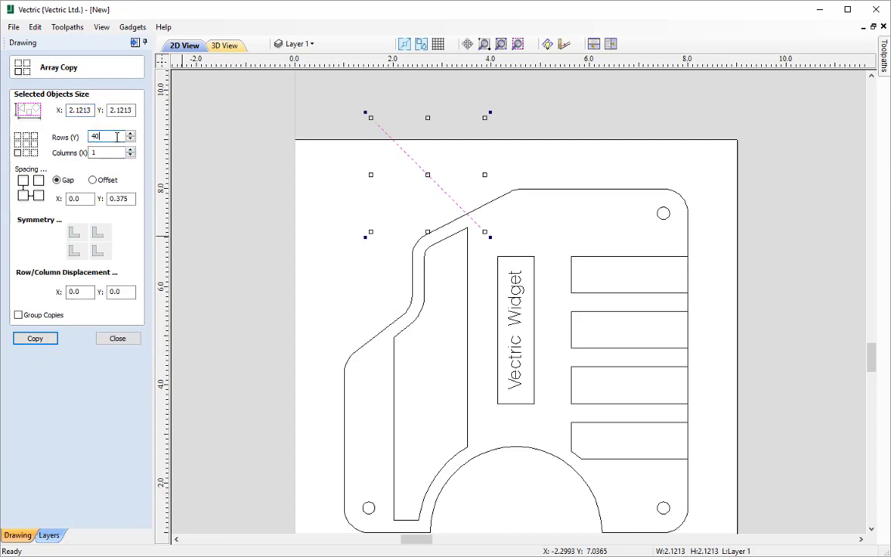
left_click(92, 180)
double_click(118, 199)
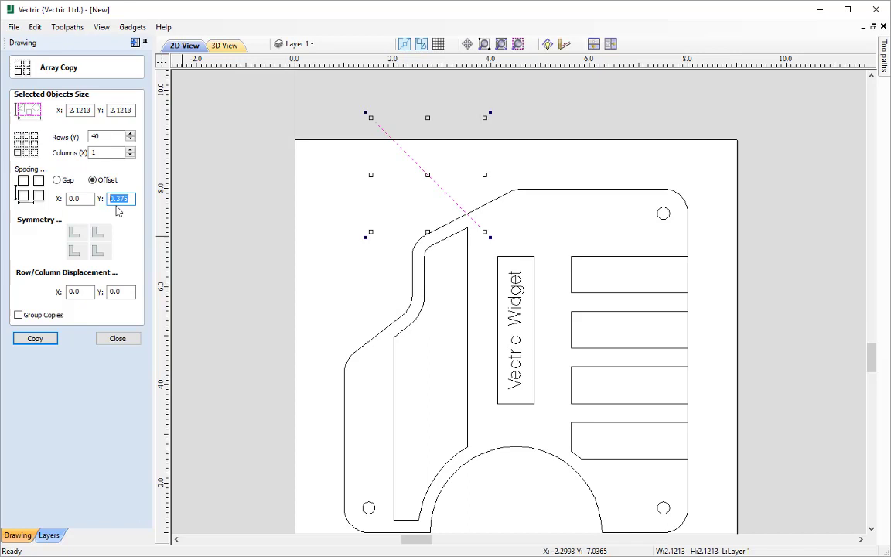
type("-0.2")
left_click(47, 317)
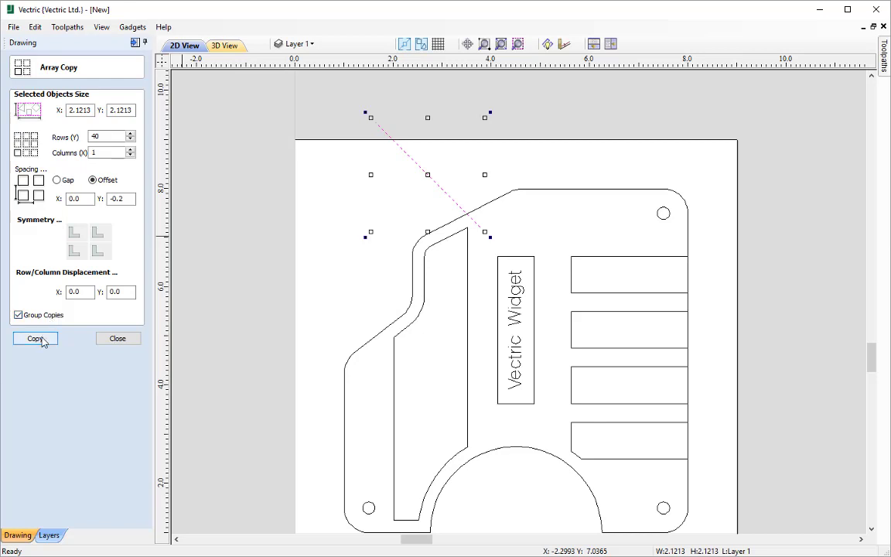
left_click(44, 342)
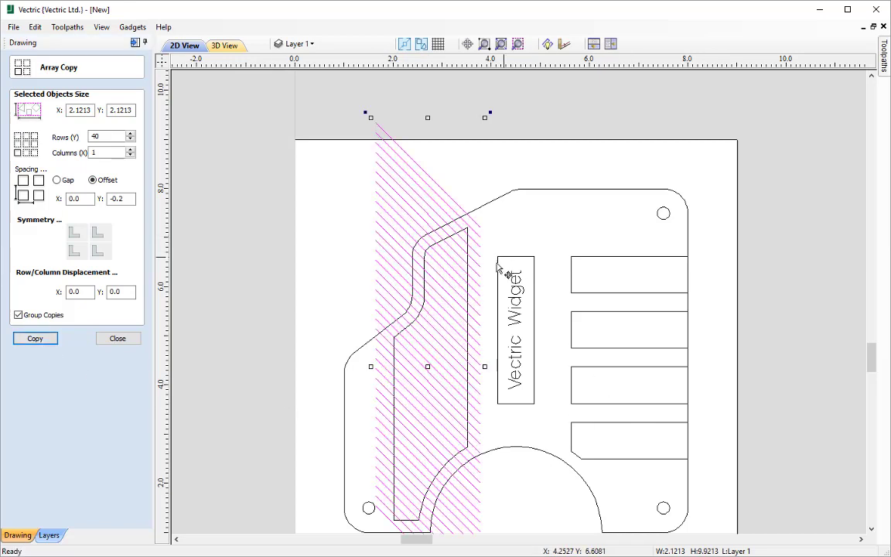
left_click(117, 339)
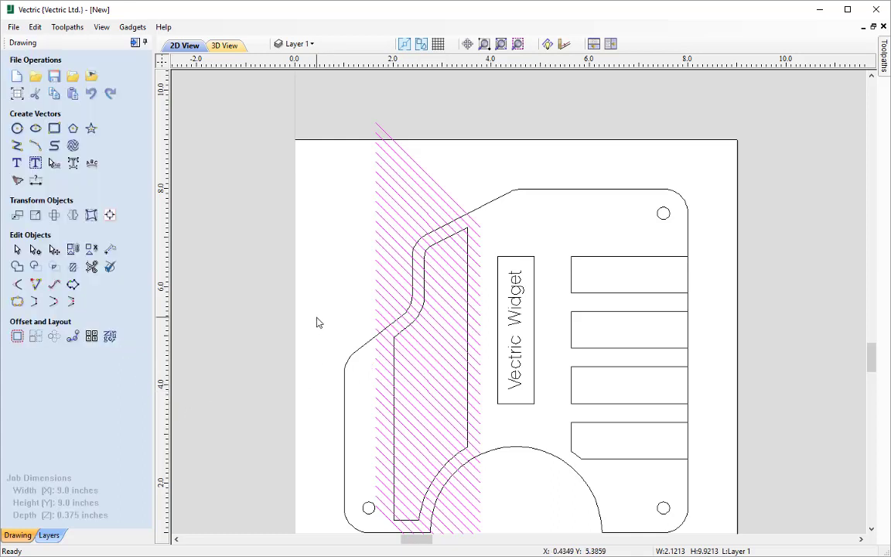
Create a horizontally flipped mirrored copy of the diagonal line group in place, forming a crosshatch over the pocket
scroll(317, 323, "down", 1)
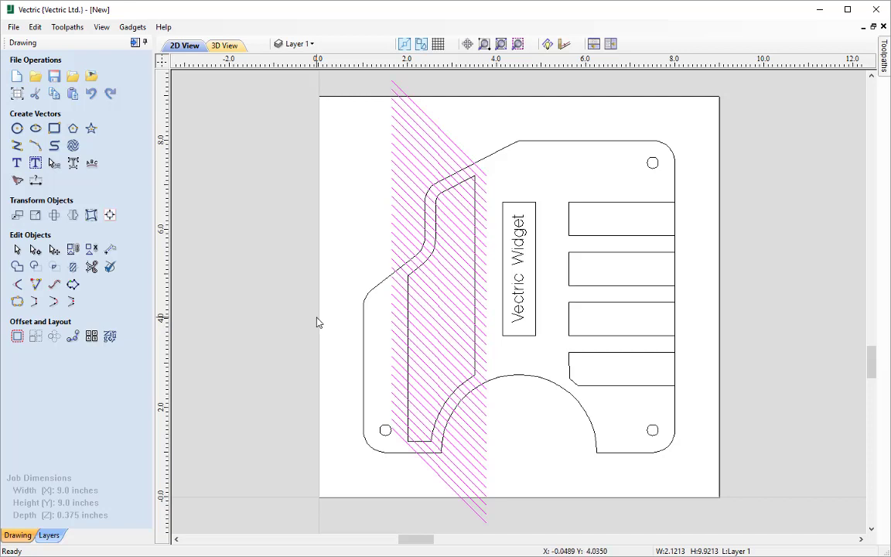
left_click(71, 216)
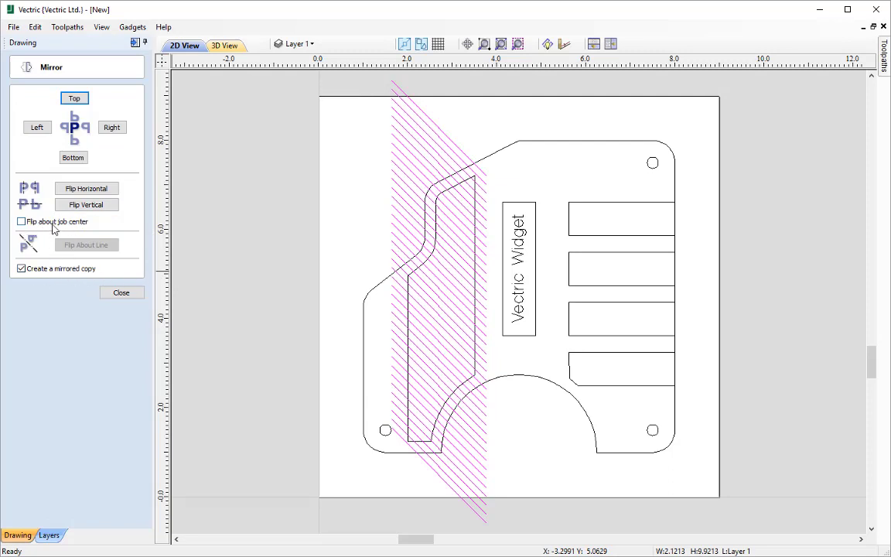
left_click(99, 193)
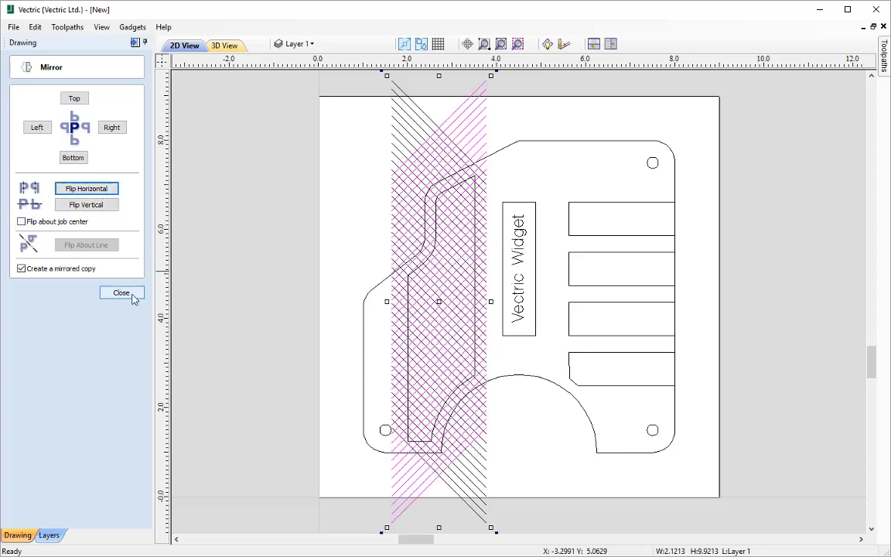
left_click(437, 313)
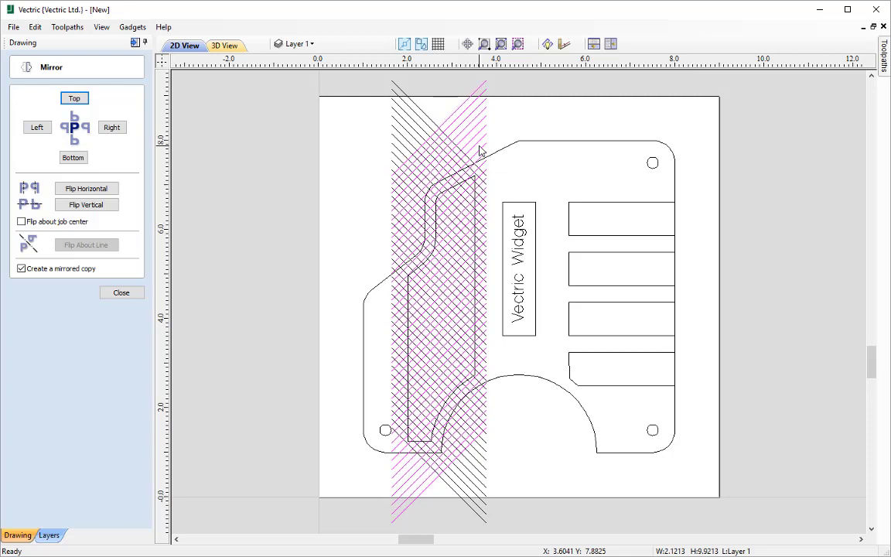
left_click(132, 295)
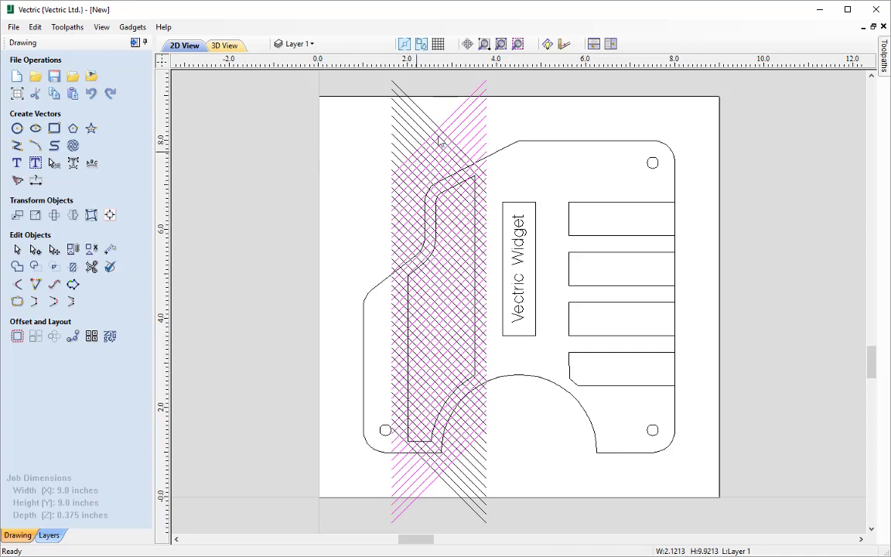
left_click(515, 125)
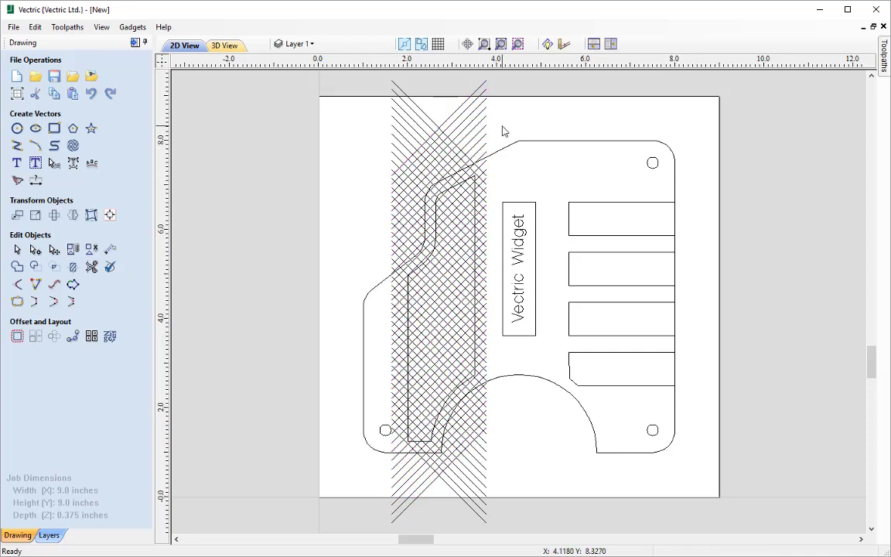
Trim both diagonal line groups to the pocket outline, clearing everything outside that boundary
left_click_drag(441, 86, 307, 129)
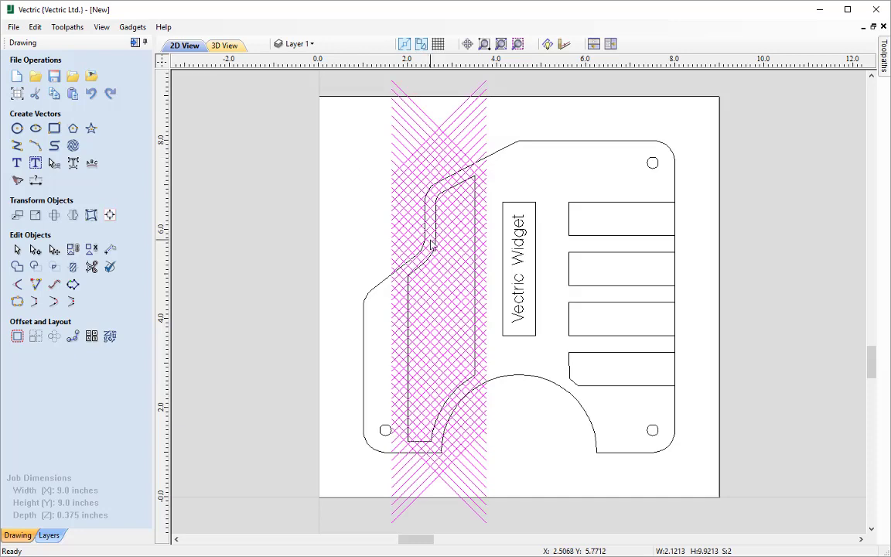
scroll(431, 245, "up", 5)
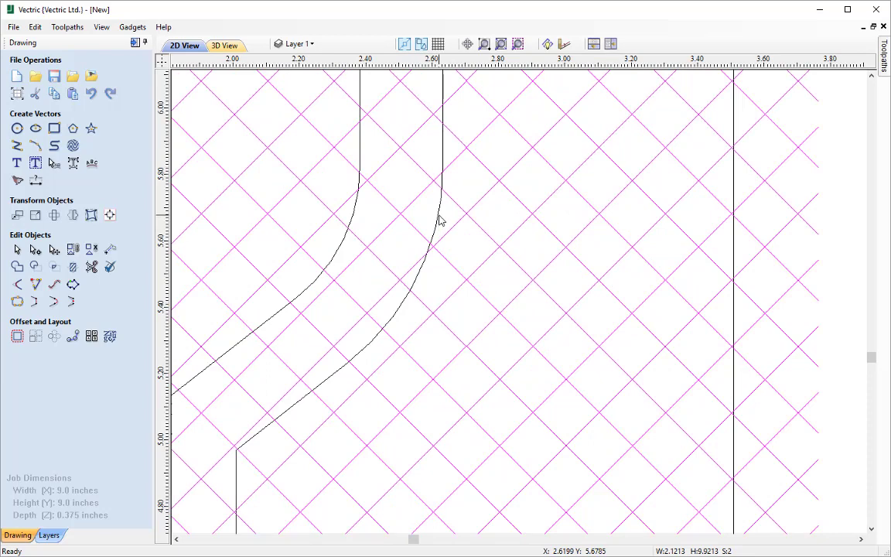
left_click(439, 220)
scroll(439, 220, "down", 5)
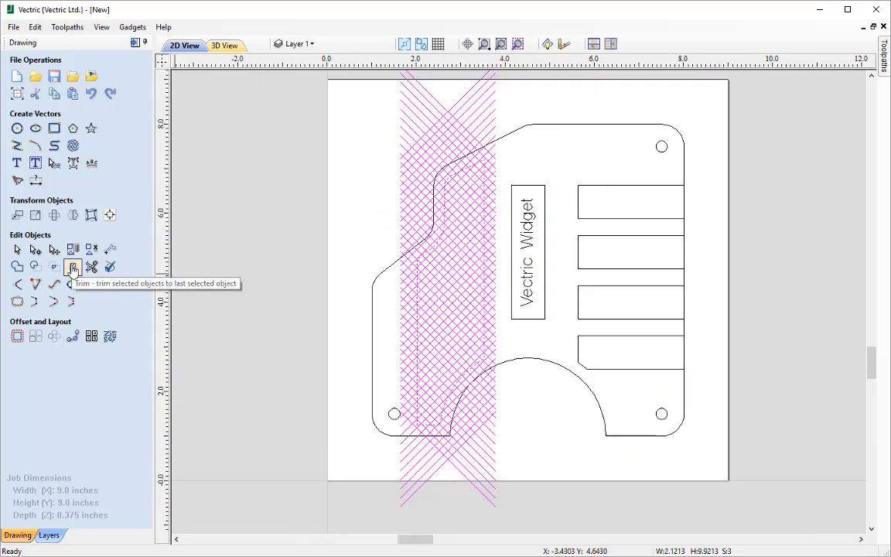
left_click(73, 268)
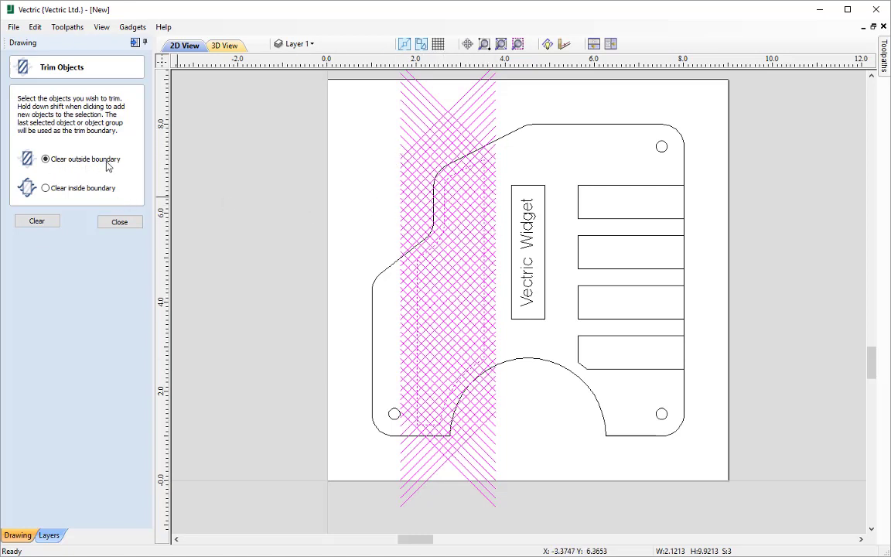
left_click(35, 222)
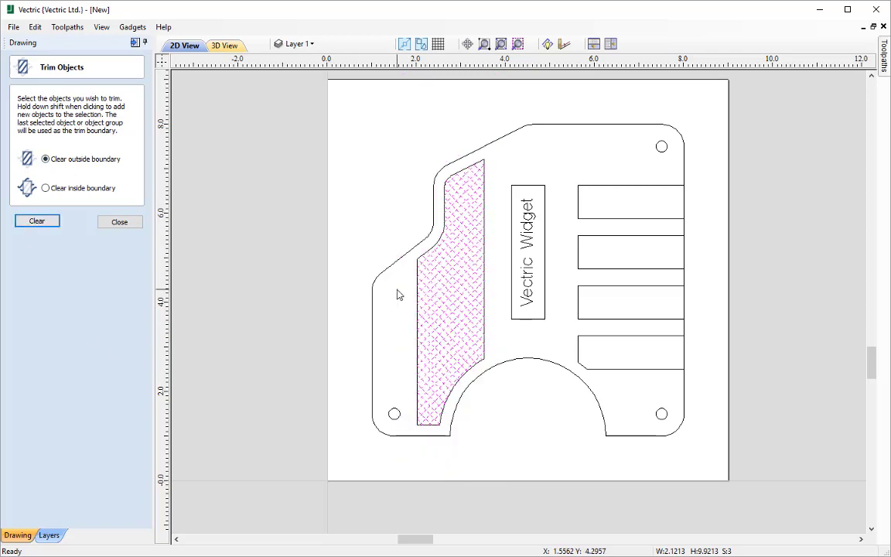
left_click(119, 222)
Group the trimmed crosshatch lines inside the pocket, then clear the selection
scroll(487, 294, "up", 5)
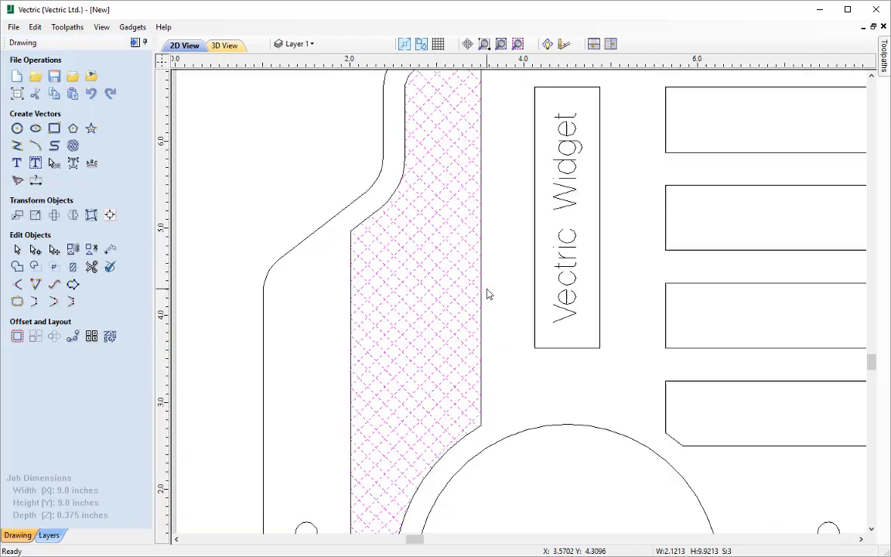
scroll(438, 290, "down", 2)
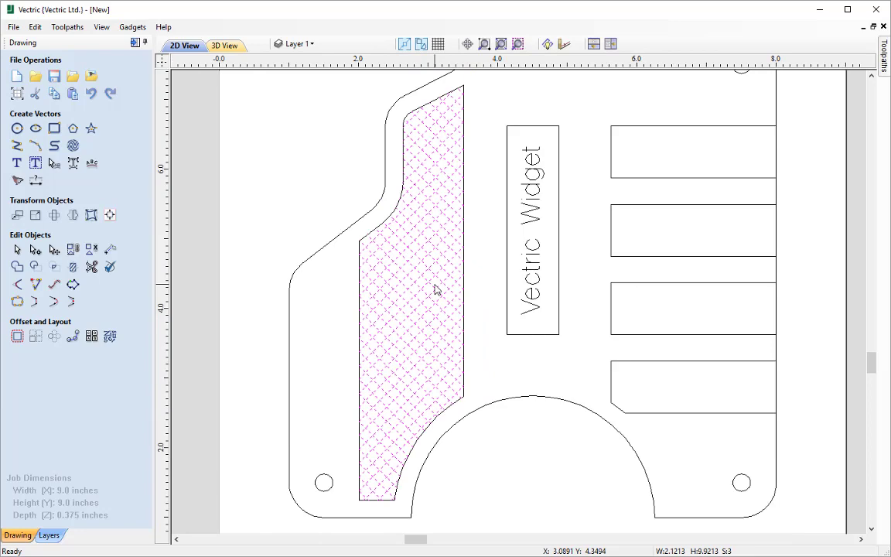
scroll(431, 293, "up", 3)
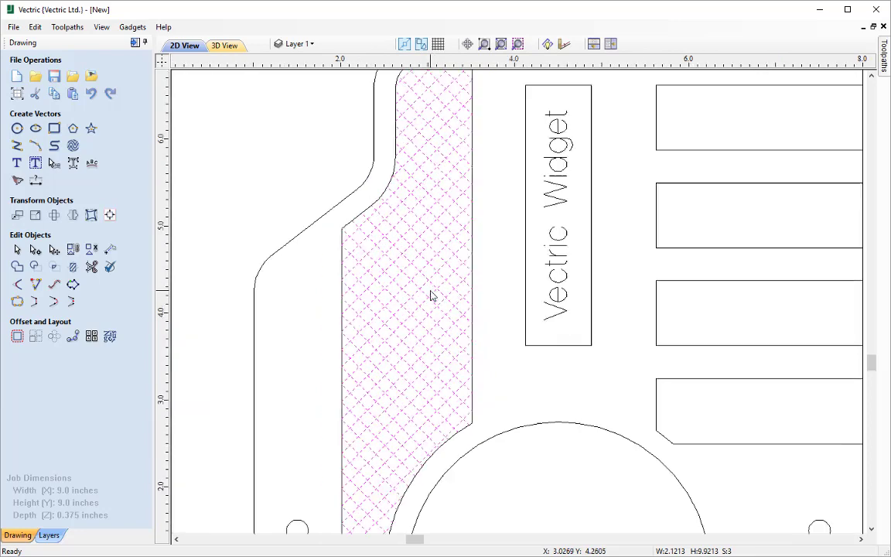
scroll(431, 295, "down", 2)
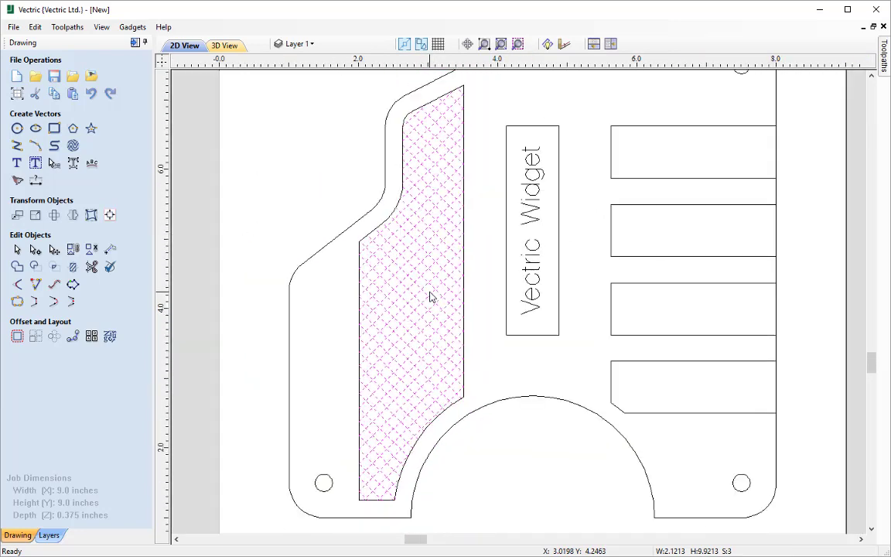
left_click(71, 251)
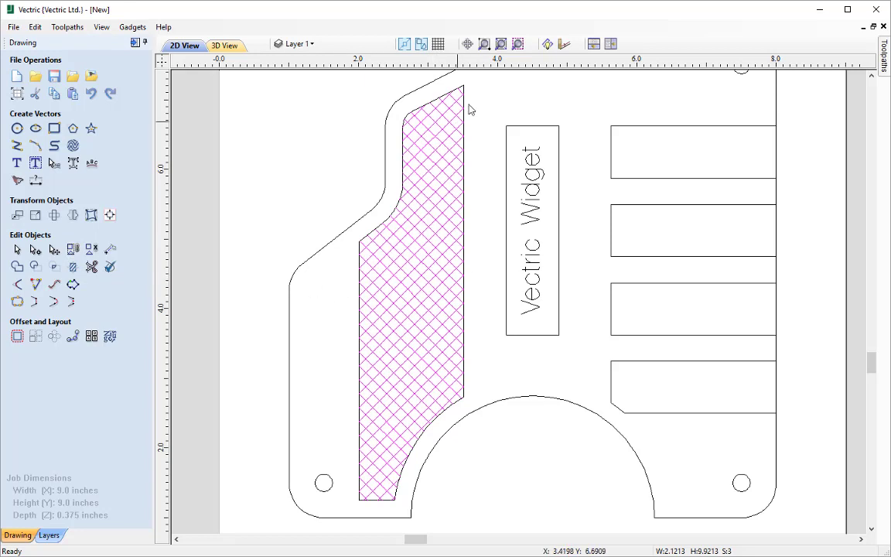
left_click(500, 43)
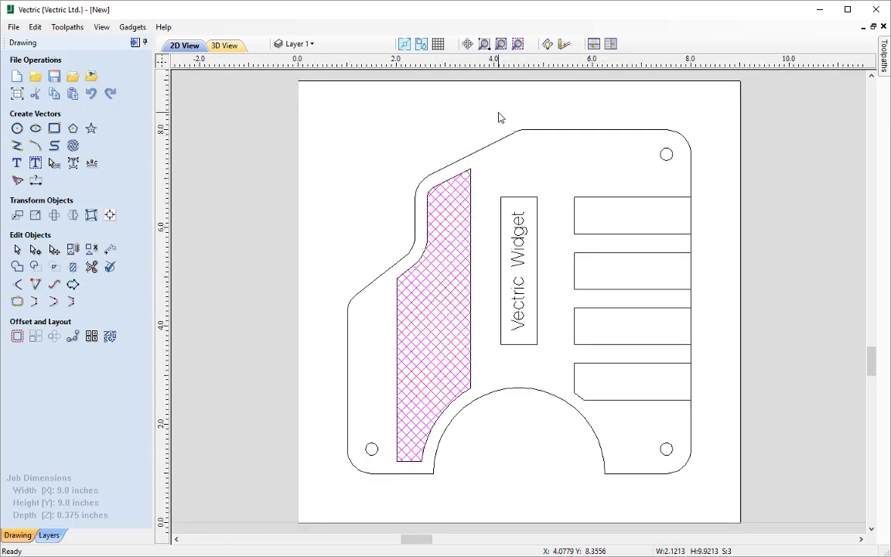
left_click(455, 116)
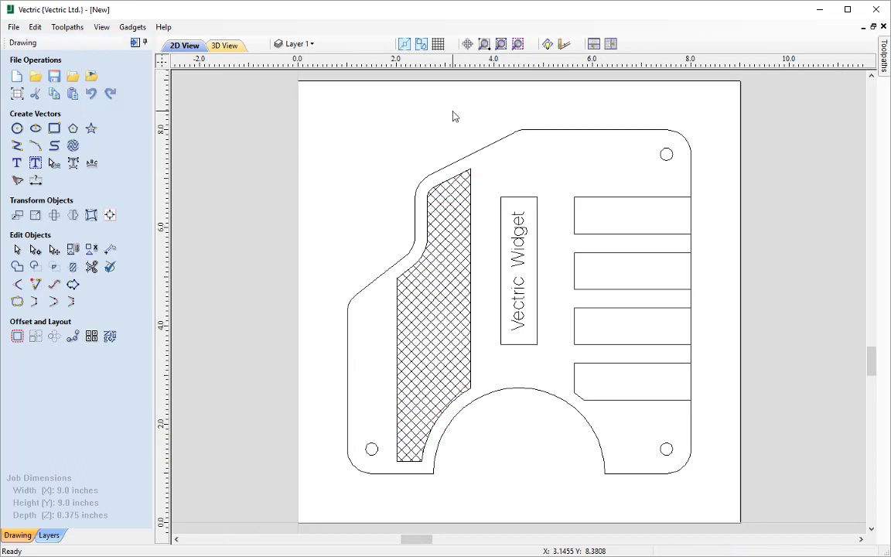